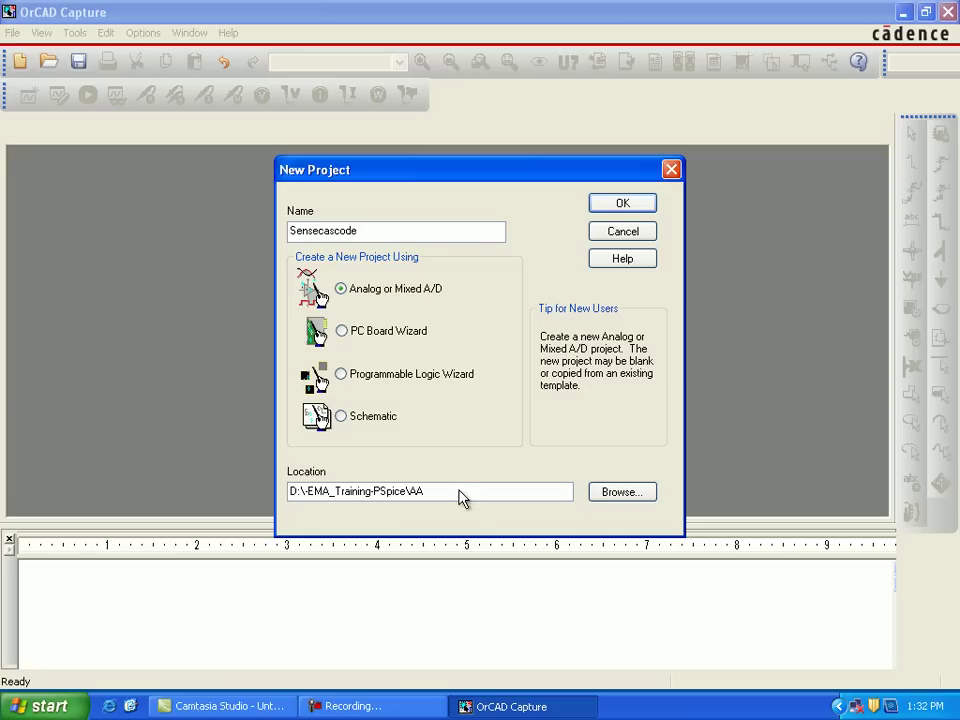
Create the Analog or Mixed A/D project Sensecascode in D:\-EMA_Training-PSpice\AA, based on the existing project MYCASCODE.opj
{"action": "left_click", "coordinate": [624, 206]}
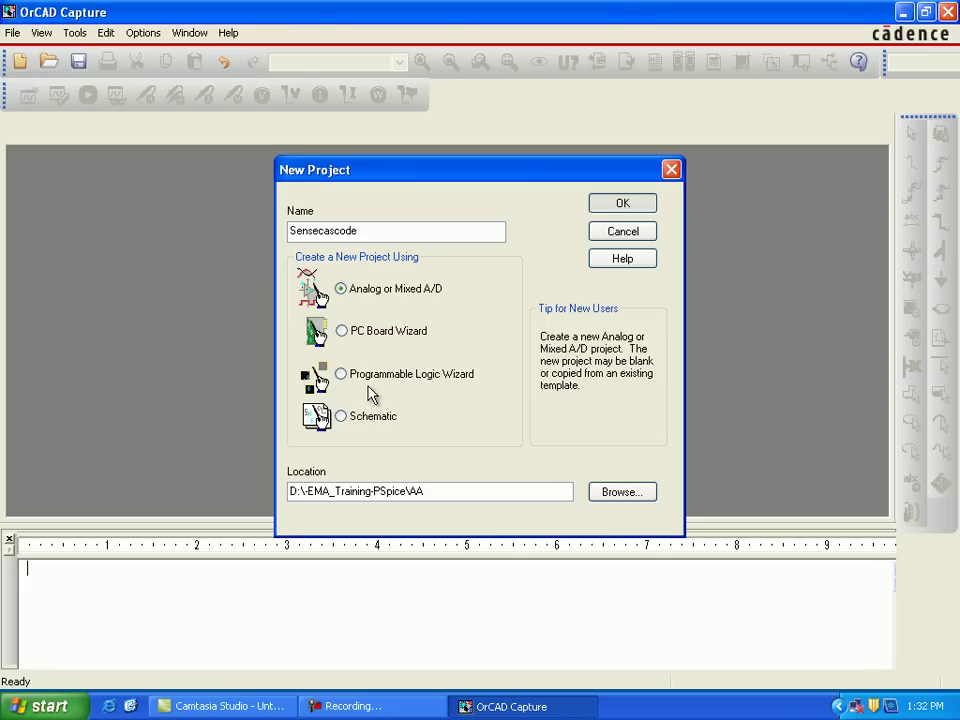
{"action": "left_click", "coordinate": [597, 202]}
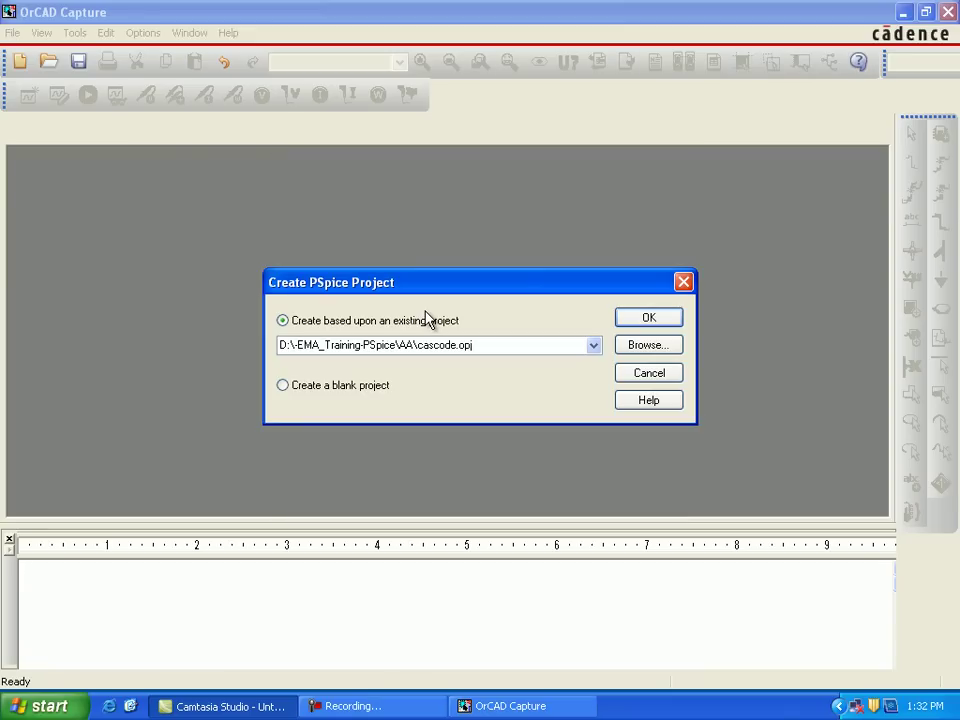
{"action": "left_click", "coordinate": [647, 344]}
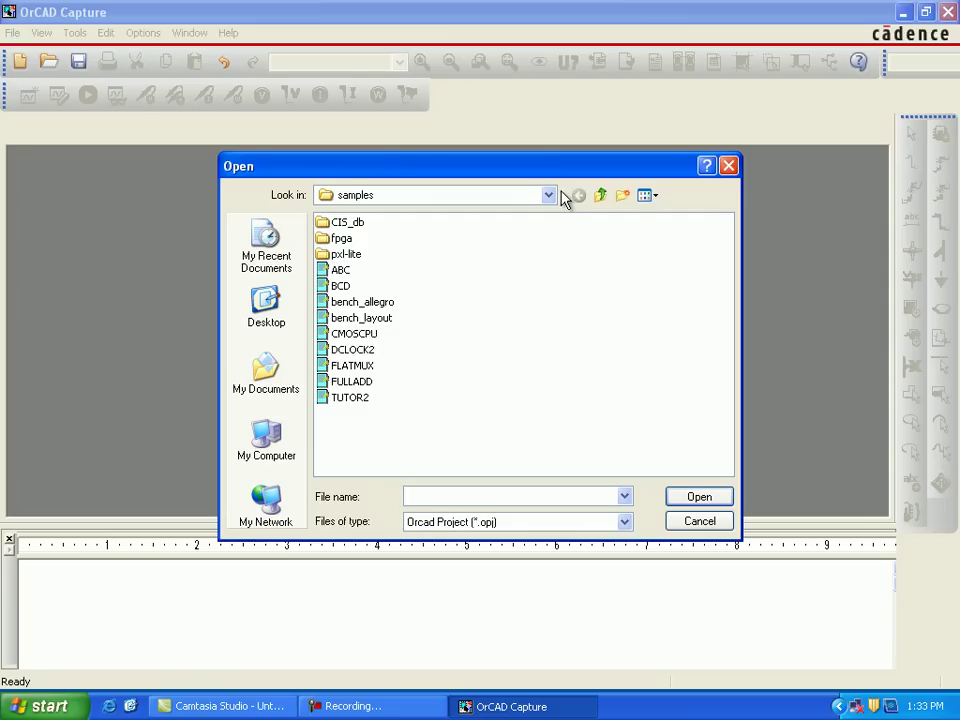
{"action": "left_click", "coordinate": [551, 197]}
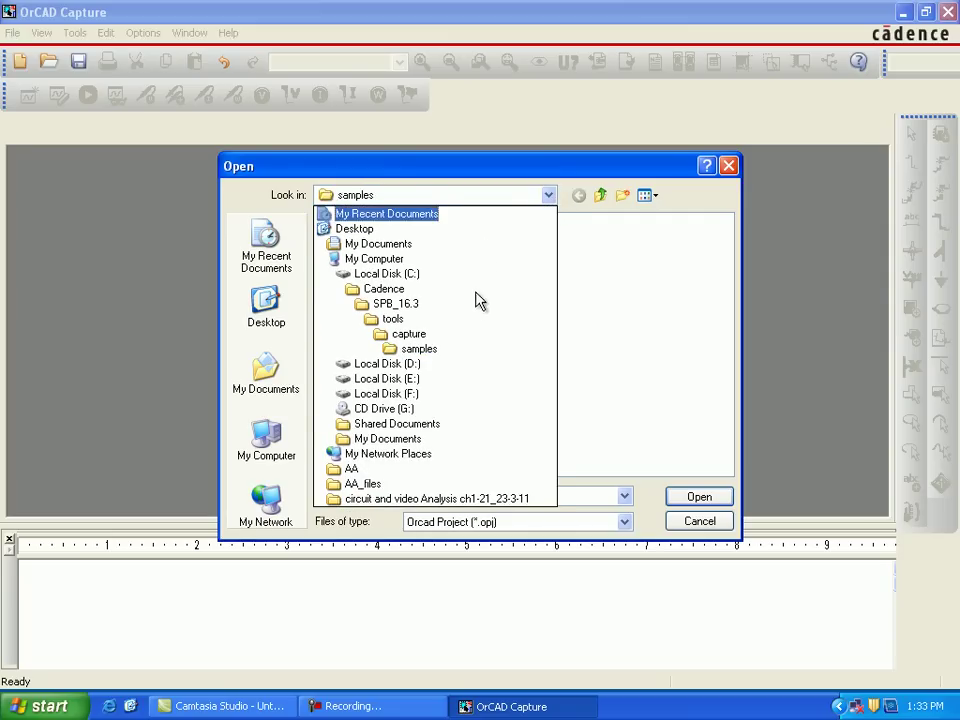
{"action": "left_click", "coordinate": [429, 366]}
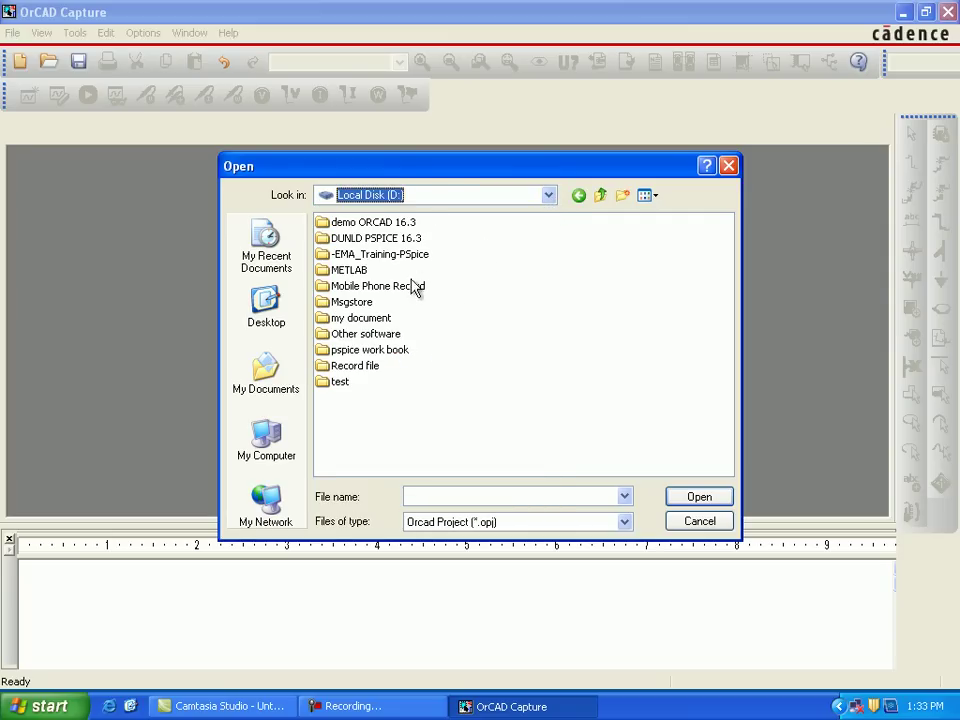
{"action": "double_click", "coordinate": [391, 255]}
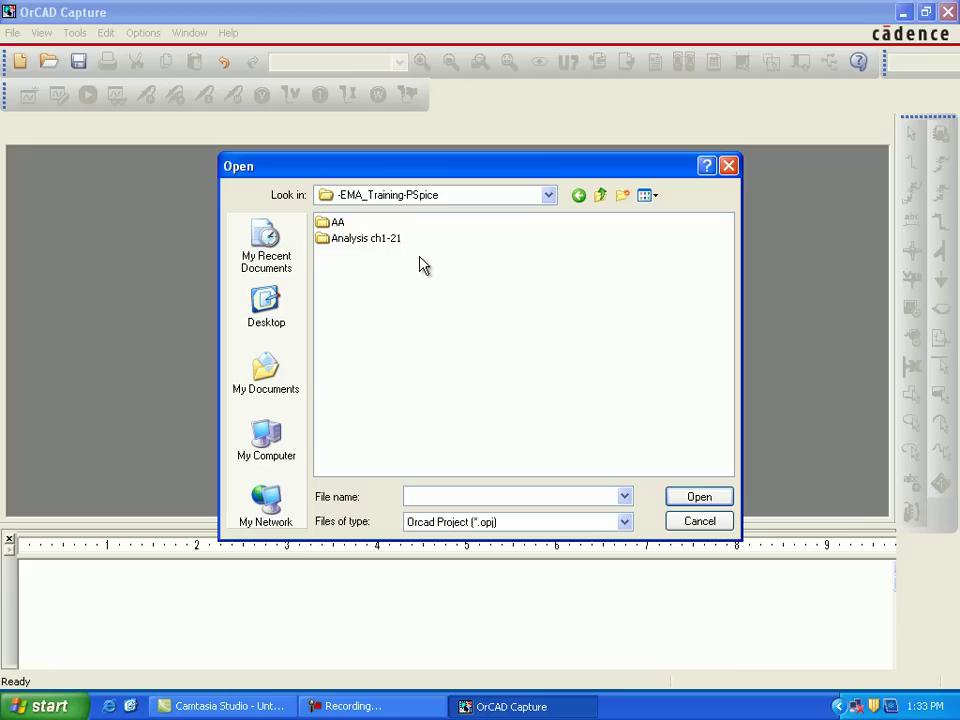
{"action": "double_click", "coordinate": [343, 222]}
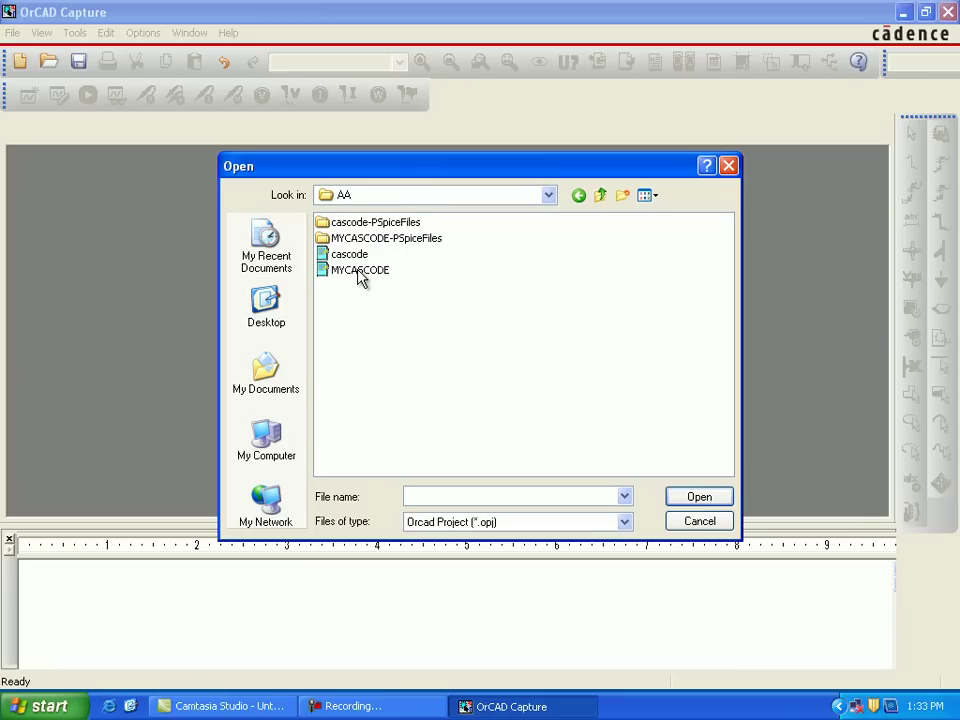
{"action": "left_click", "coordinate": [358, 272]}
{"action": "left_click", "coordinate": [702, 498]}
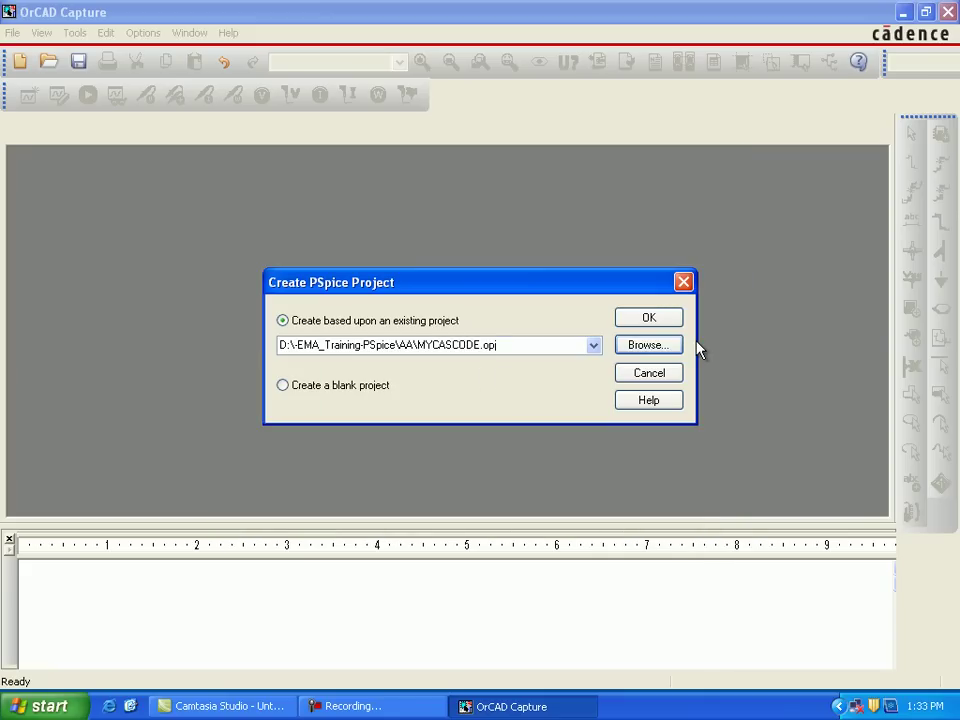
{"action": "key", "text": "Return"}
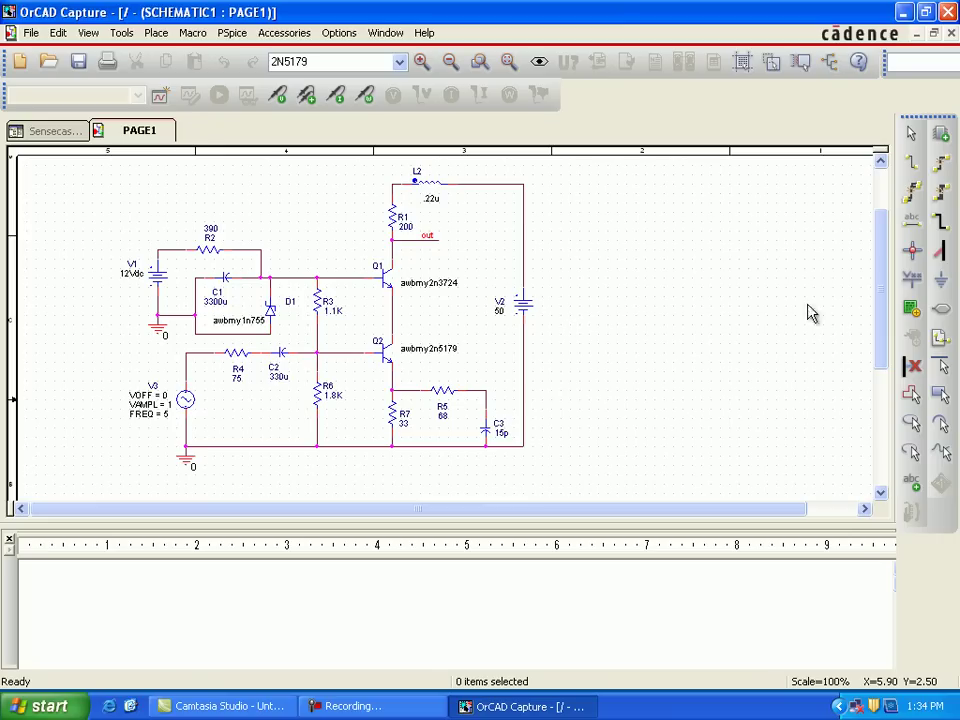
Start placing a part and limit the part list to the SPECIAL library
{"action": "left_click", "coordinate": [944, 138]}
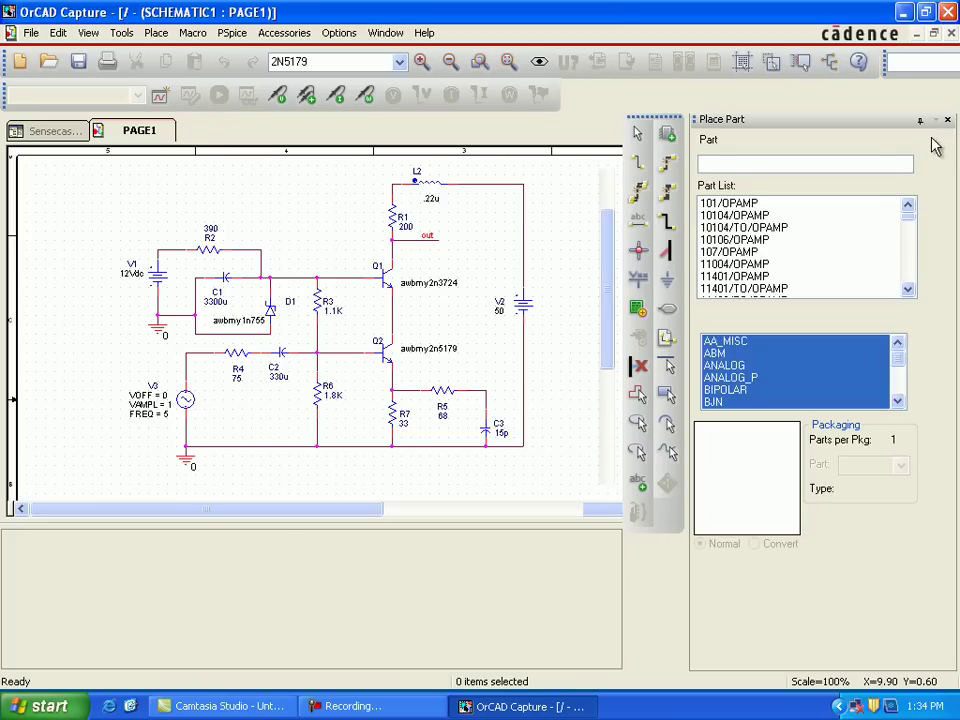
{"action": "left_click", "coordinate": [898, 401]}
{"action": "left_click", "coordinate": [898, 402]}
{"action": "left_click", "coordinate": [898, 402]}
{"action": "left_click", "coordinate": [899, 402]}
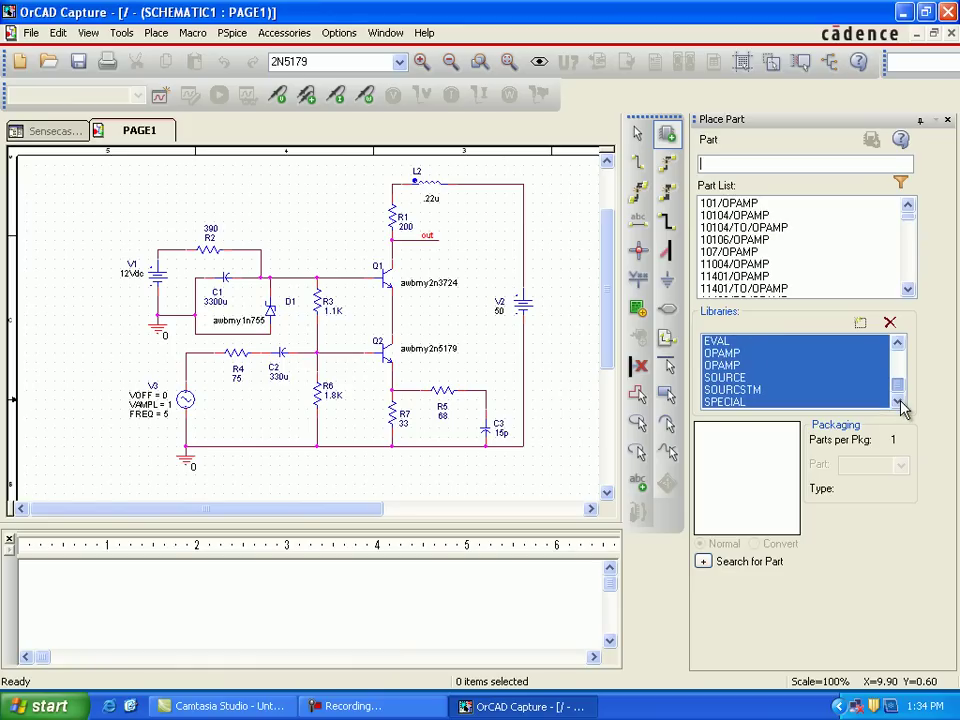
{"action": "left_click", "coordinate": [736, 401]}
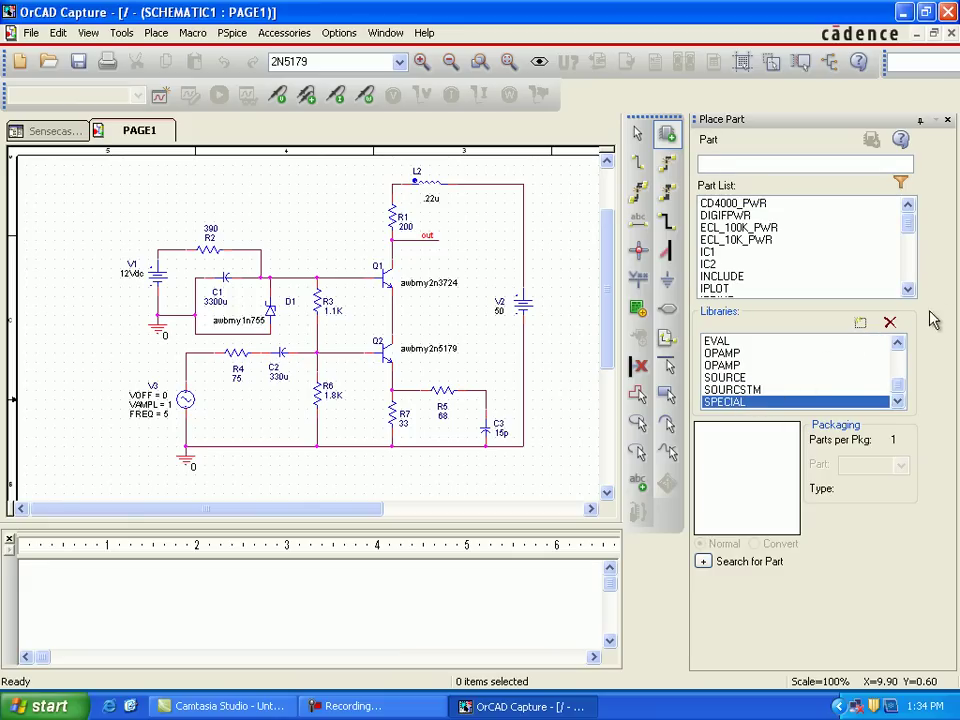
Look through the parts available in the SPECIAL library
{"action": "left_click_drag", "start_coordinate": [908, 222], "coordinate": [910, 292]}
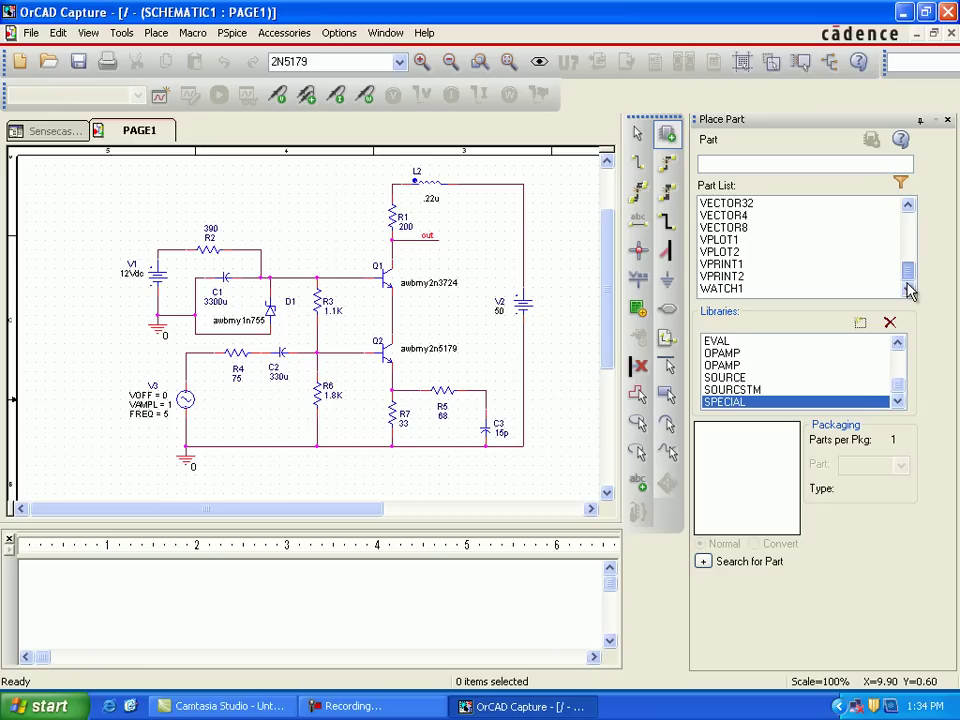
{"action": "mouse_move", "coordinate": [908, 278]}
{"action": "left_mouse_down"}
{"action": "mouse_move", "coordinate": [908, 257]}
{"action": "mouse_move", "coordinate": [908, 278]}
{"action": "left_mouse_up"}
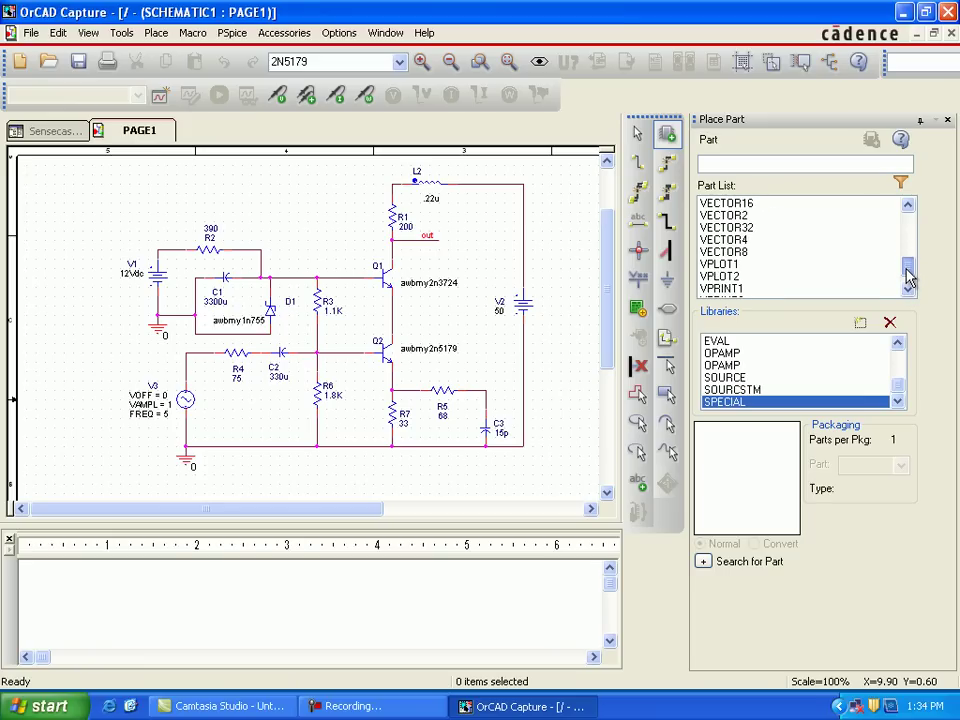
{"action": "left_click", "coordinate": [908, 207]}
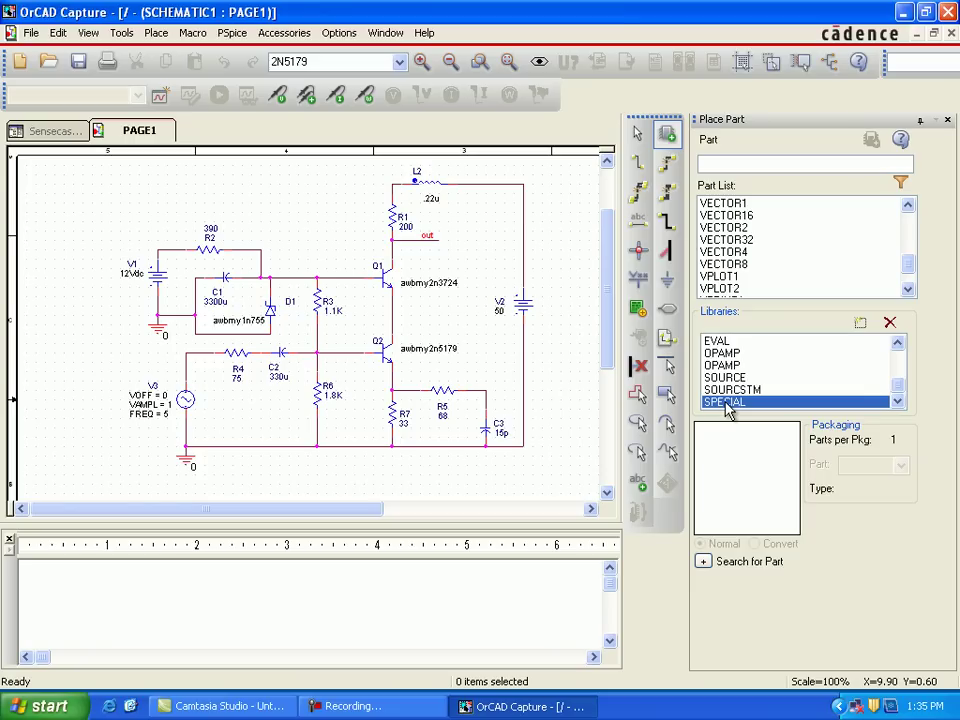
{"action": "left_click", "coordinate": [909, 291]}
{"action": "left_click", "coordinate": [909, 291]}
{"action": "left_click", "coordinate": [909, 291]}
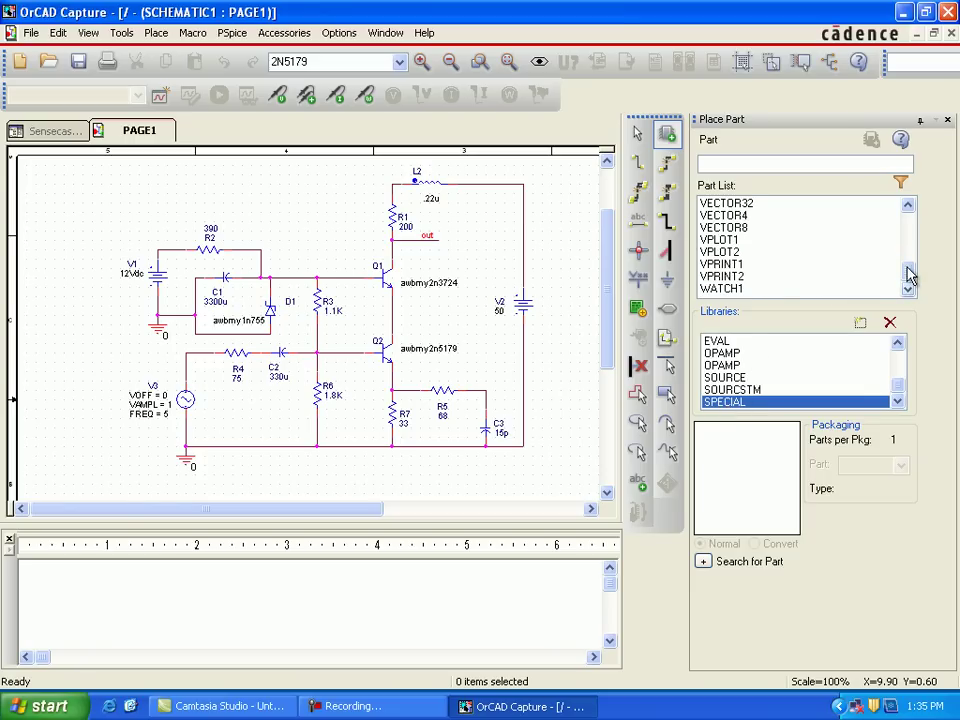
{"action": "left_click", "coordinate": [909, 240]}
{"action": "left_click_drag", "start_coordinate": [909, 240], "coordinate": [904, 222]}
Place the VARIABLES part in the empty schematic area beside voltage source V2
{"action": "left_click", "coordinate": [765, 160]}
{"action": "type", "text": "va"}
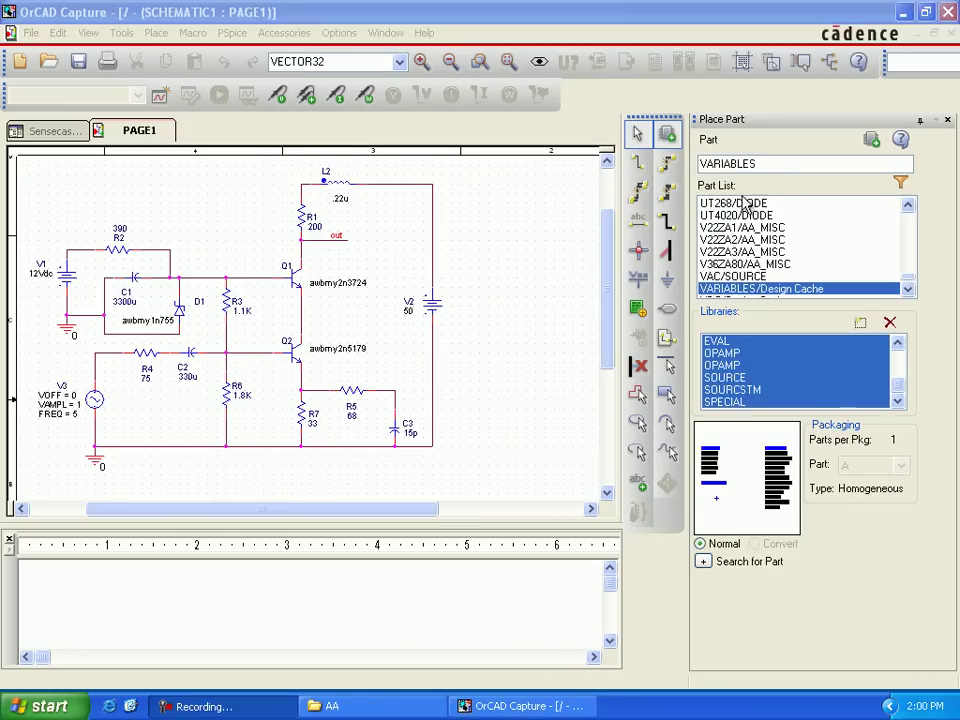
{"action": "left_click", "coordinate": [871, 141]}
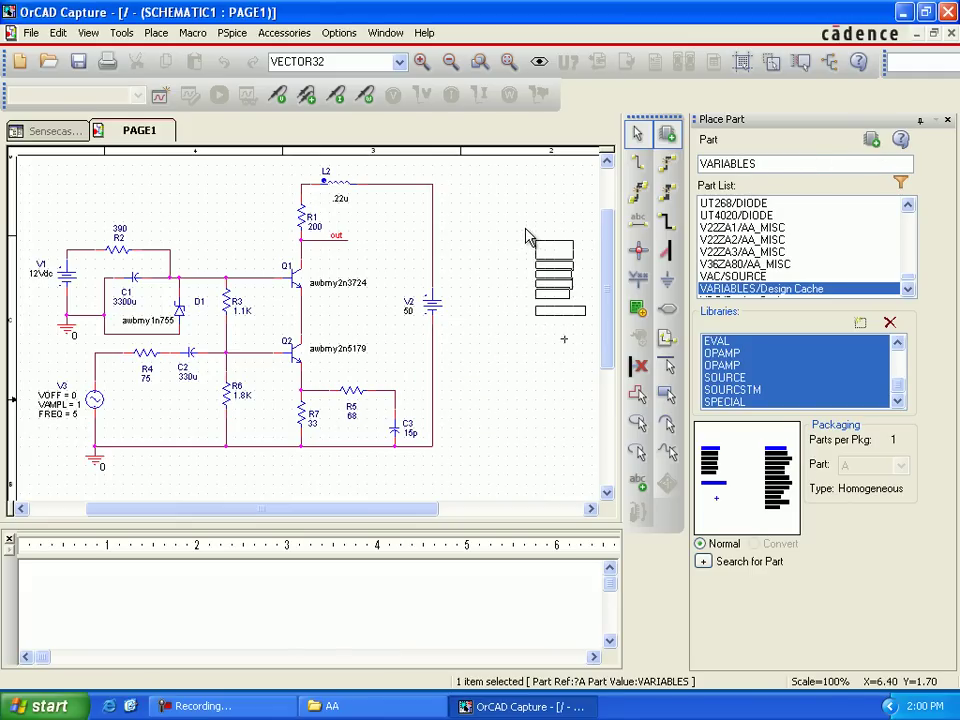
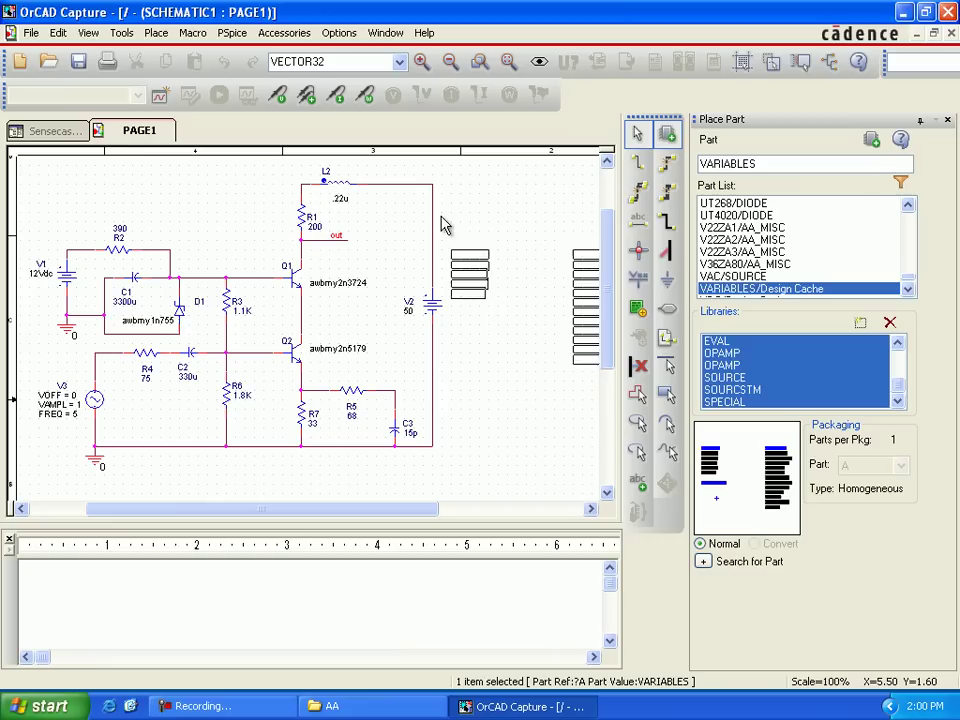
{"action": "key", "text": "Escape"}
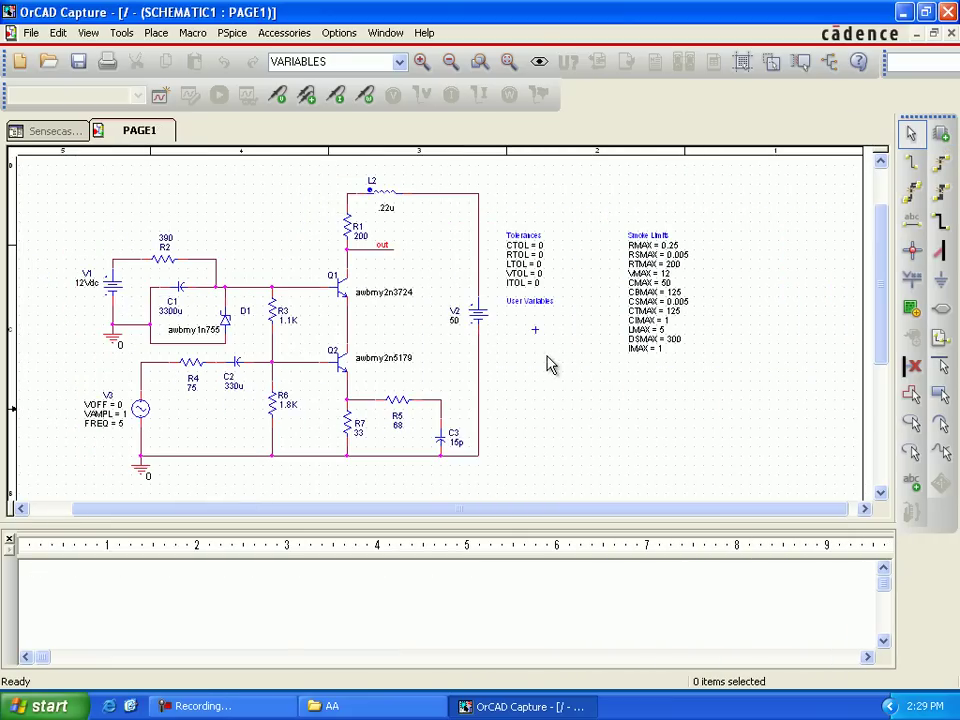
Set the capacitor tolerance CTOL in the Tolerances list of the VARIABLES part to 10
{"action": "key", "text": "i"}
{"action": "key", "text": "i"}
{"action": "key", "text": "i"}
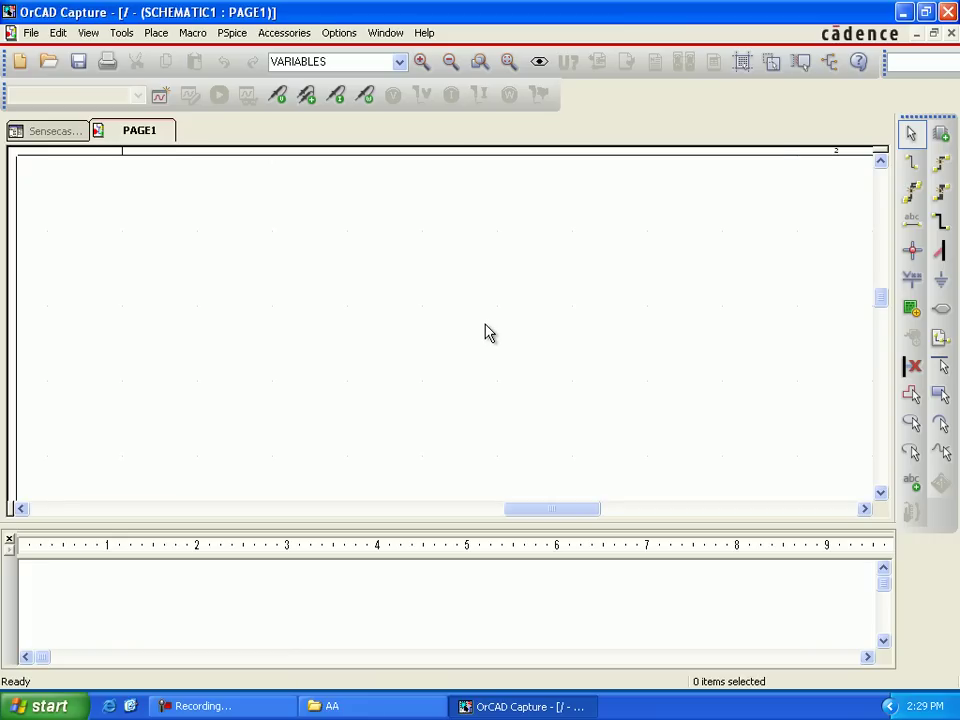
{"action": "key", "text": "o"}
{"action": "scroll", "coordinate": [490, 322], "scroll_direction": "up", "scroll_amount": 5}
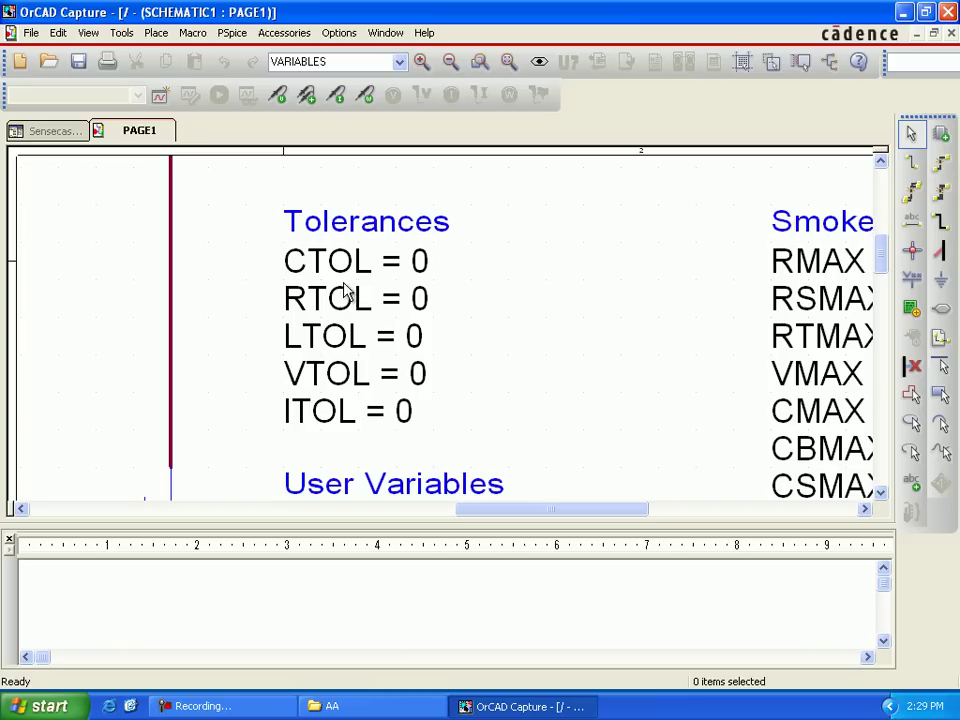
{"action": "double_click", "coordinate": [405, 265]}
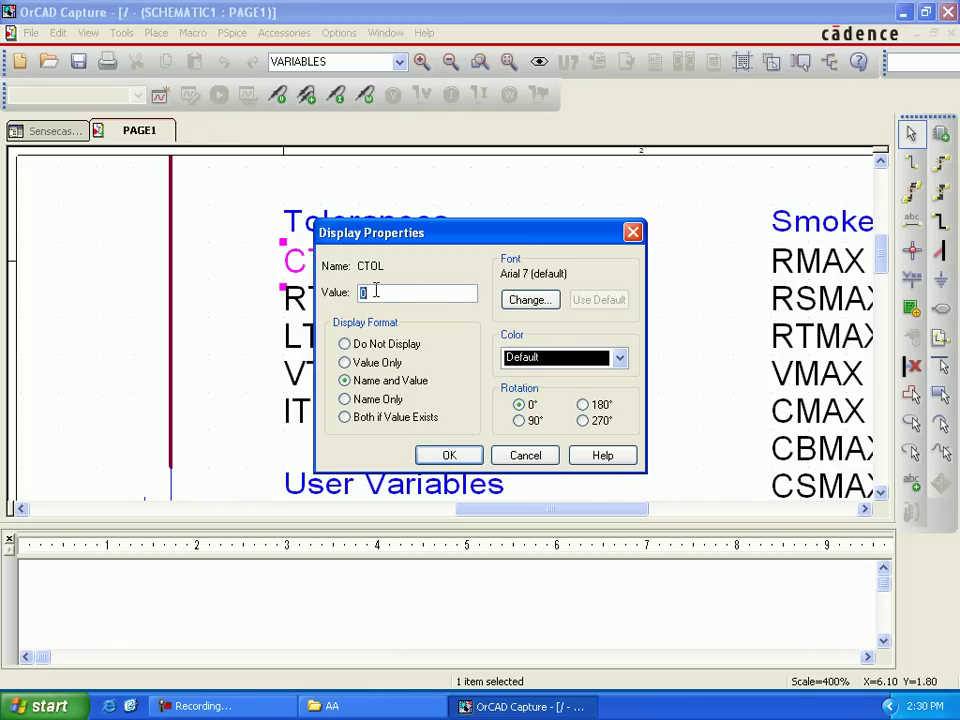
{"action": "left_click", "coordinate": [440, 450]}
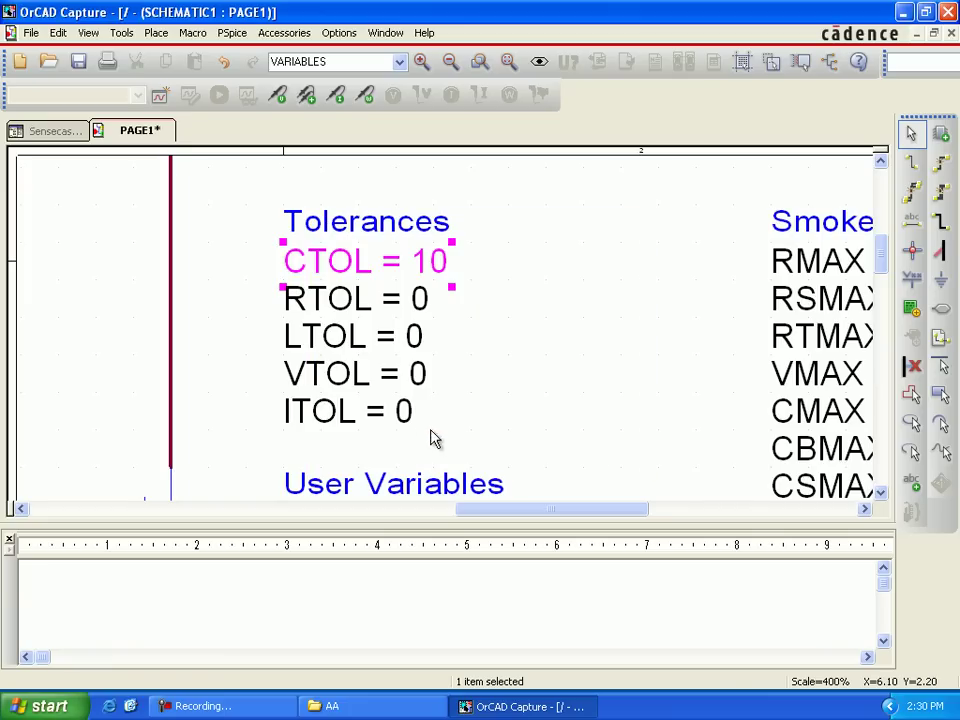
Set the tolerances RTOL and LTOL of the VARIABLES part to 10 each
{"action": "double_click", "coordinate": [359, 310]}
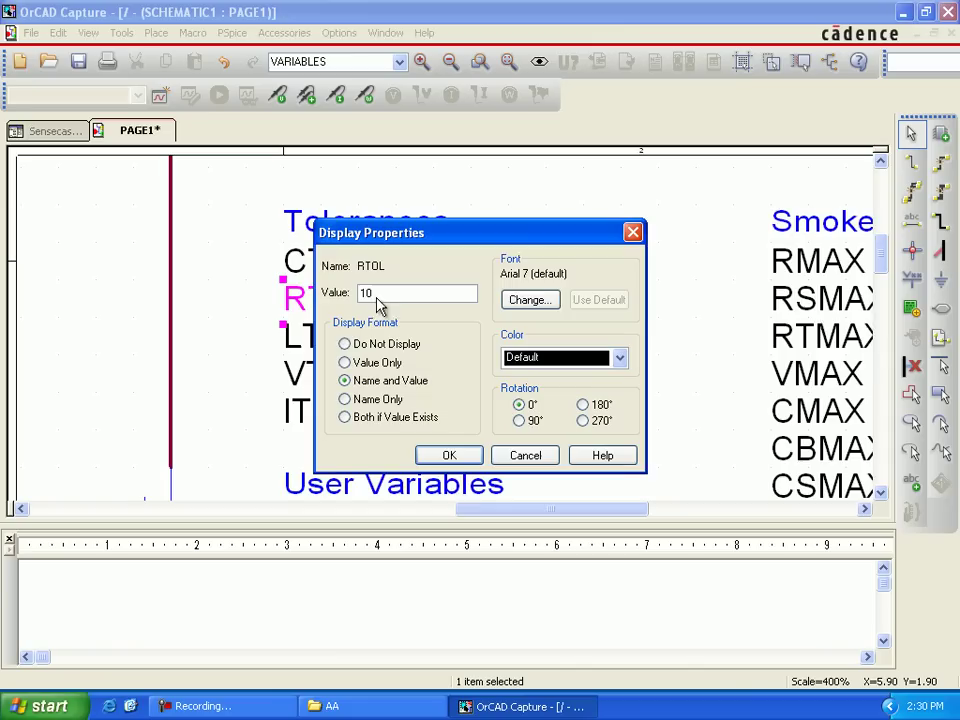
{"action": "left_click", "coordinate": [449, 456]}
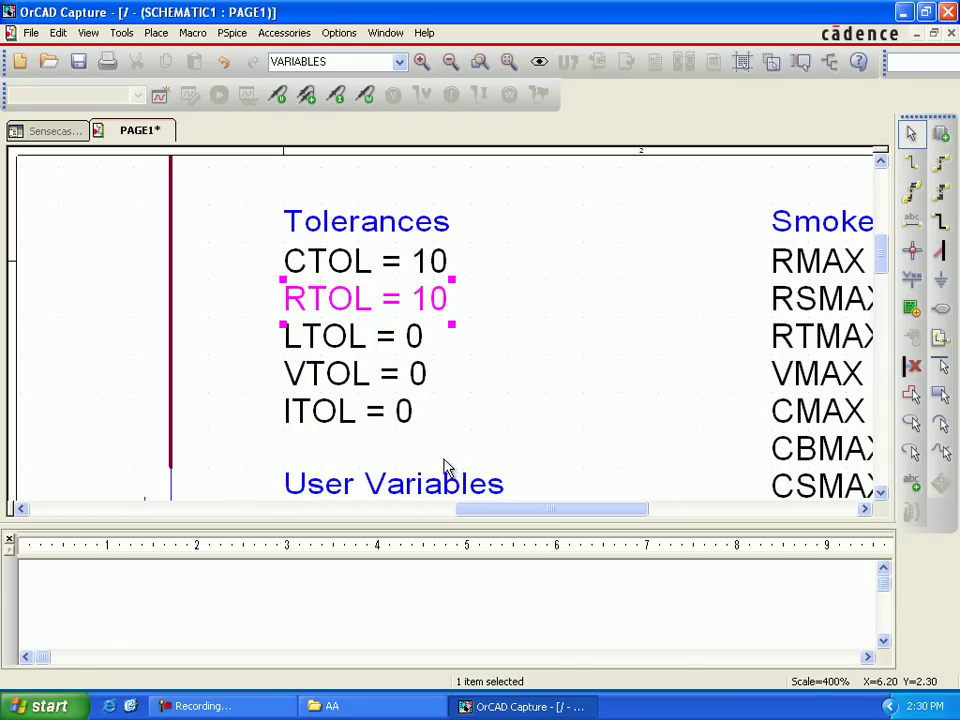
{"action": "double_click", "coordinate": [362, 350]}
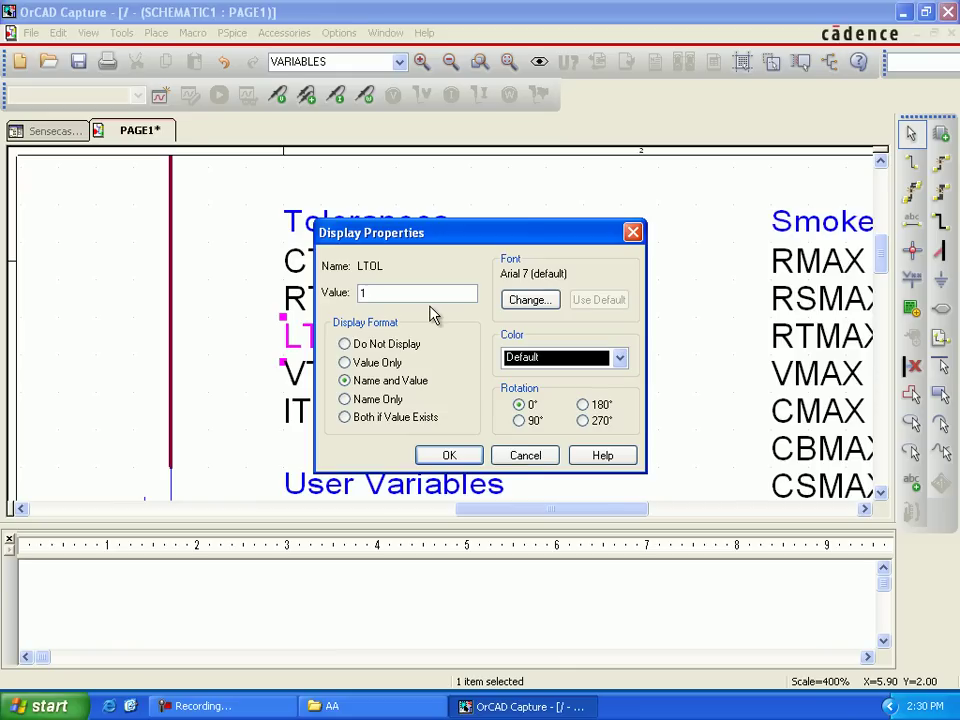
{"action": "type", "text": "10"}
{"action": "left_click", "coordinate": [470, 455]}
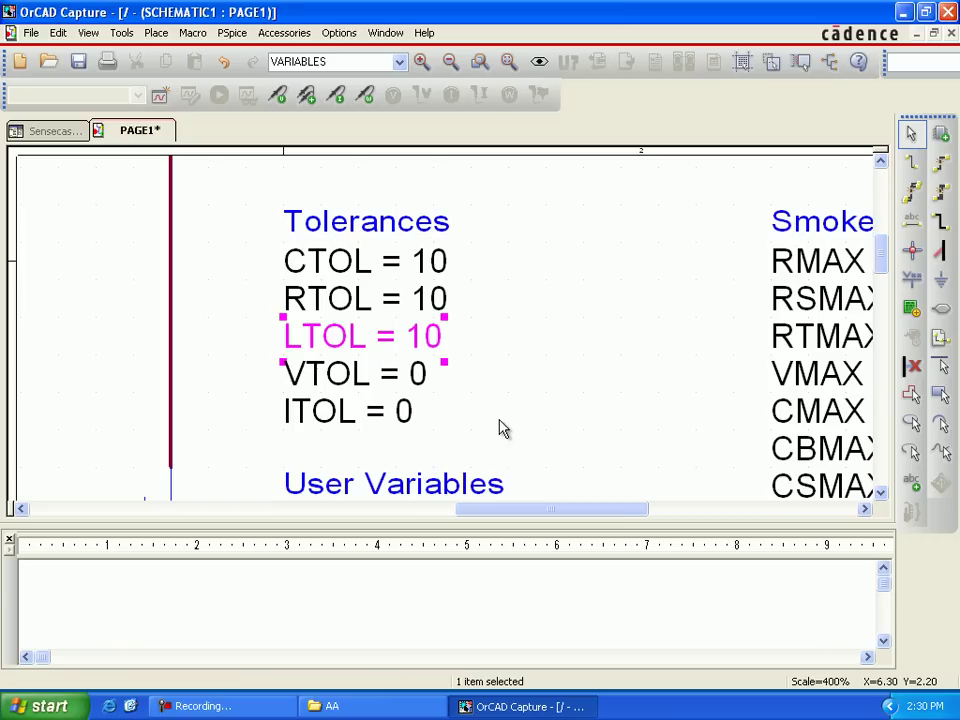
Open the properties of capacitor C2 and set its negative tolerance NEGTOL to 20%
{"action": "left_click_drag", "start_coordinate": [615, 515], "coordinate": [705, 515]}
{"action": "scroll", "coordinate": [501, 424], "scroll_direction": "down", "scroll_amount": 2}
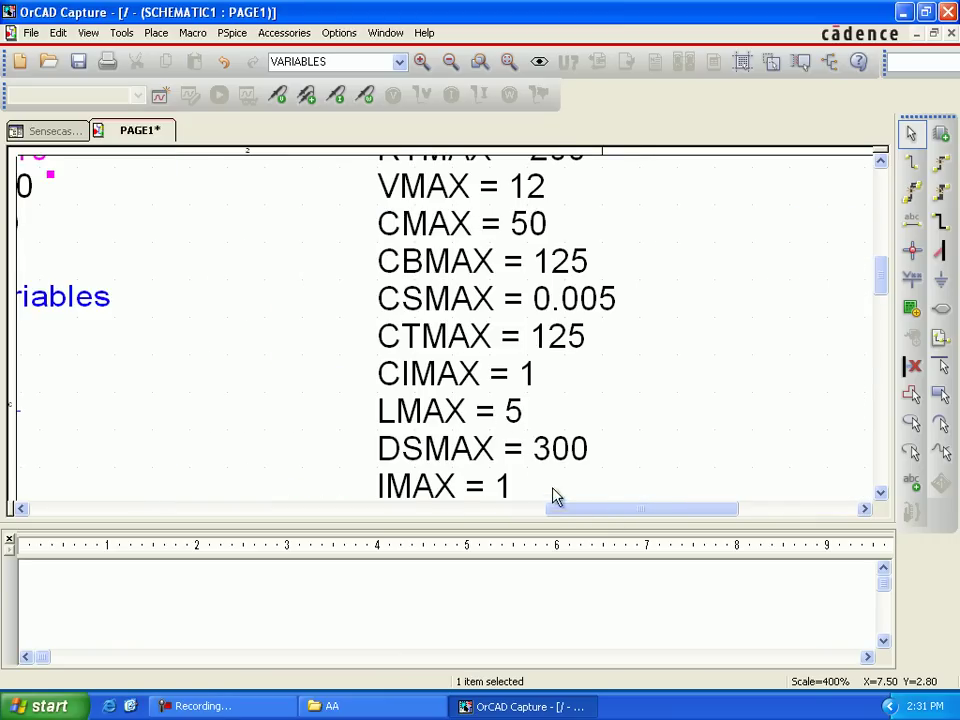
{"action": "left_click", "coordinate": [482, 515]}
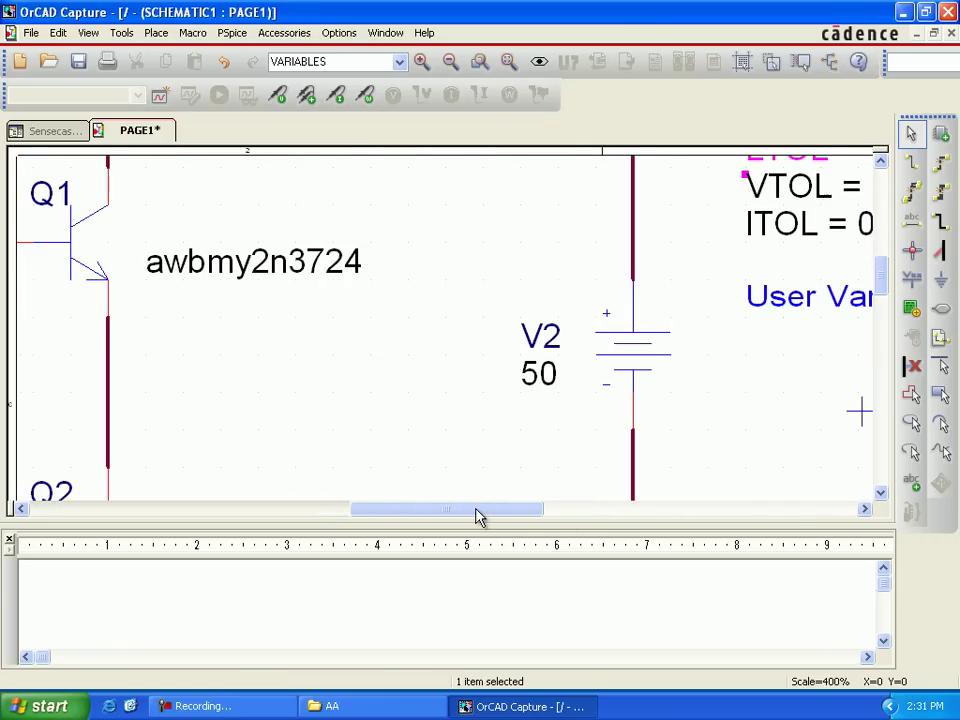
{"action": "left_click_drag", "start_coordinate": [450, 515], "coordinate": [224, 518]}
{"action": "scroll", "coordinate": [523, 345], "scroll_direction": "up", "scroll_amount": 2}
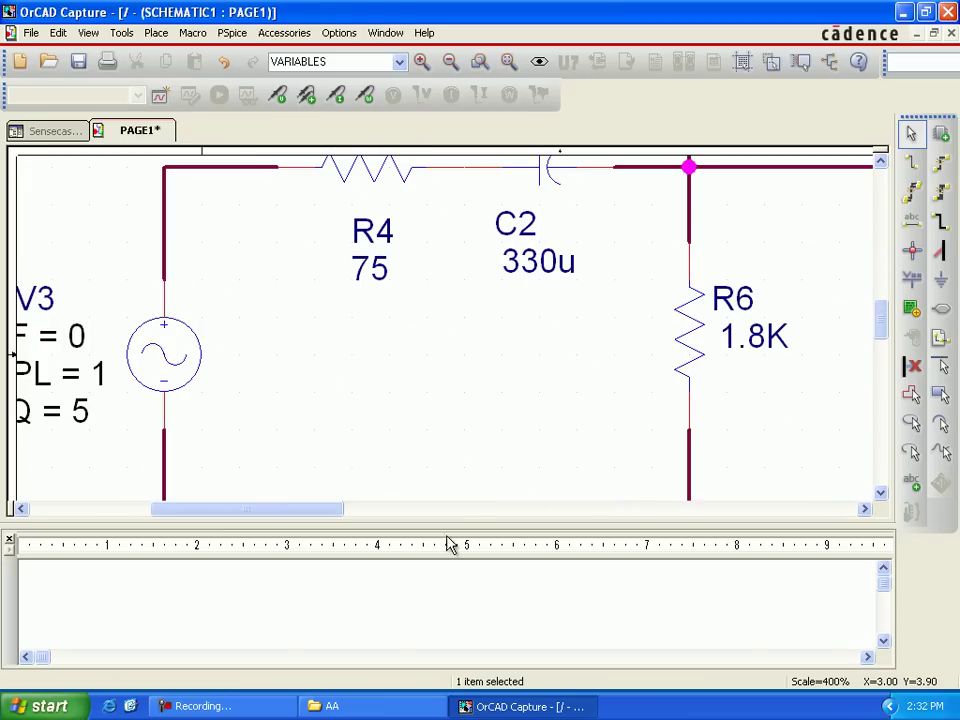
{"action": "scroll", "coordinate": [557, 420], "scroll_direction": "up", "scroll_amount": 1}
{"action": "scroll", "coordinate": [555, 405], "scroll_direction": "up", "scroll_amount": 2}
{"action": "left_click", "coordinate": [589, 238]}
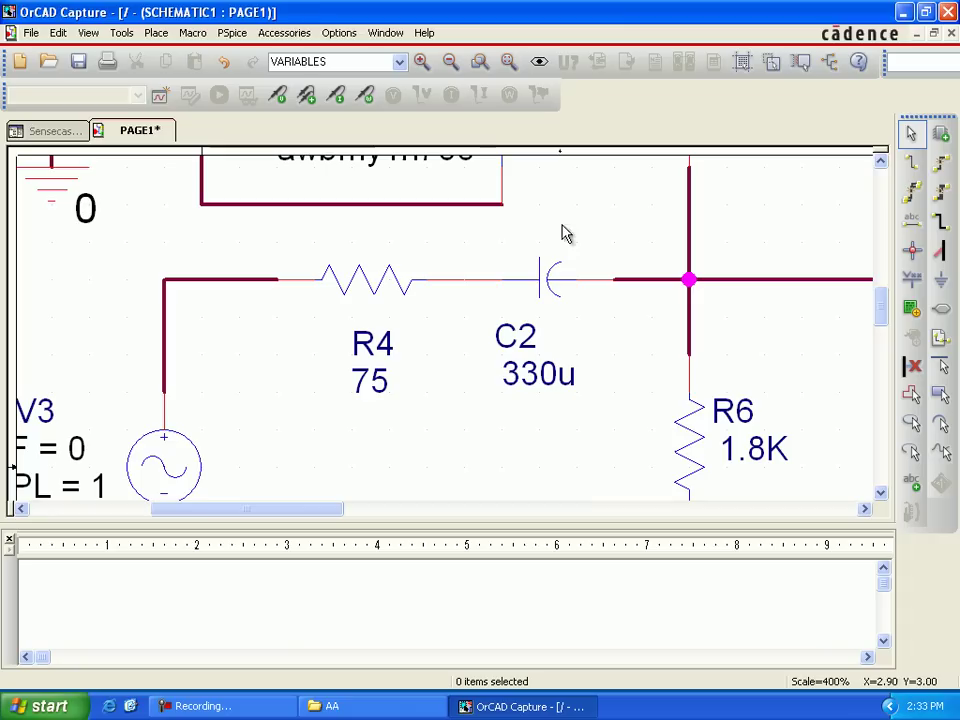
{"action": "double_click", "coordinate": [549, 283]}
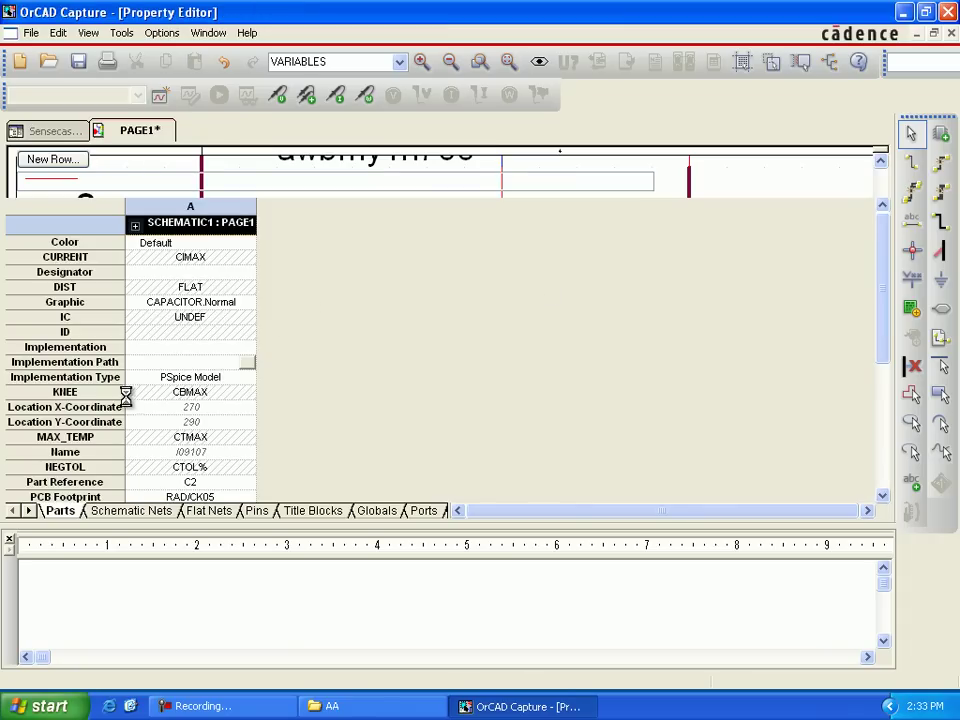
{"action": "left_click", "coordinate": [163, 472]}
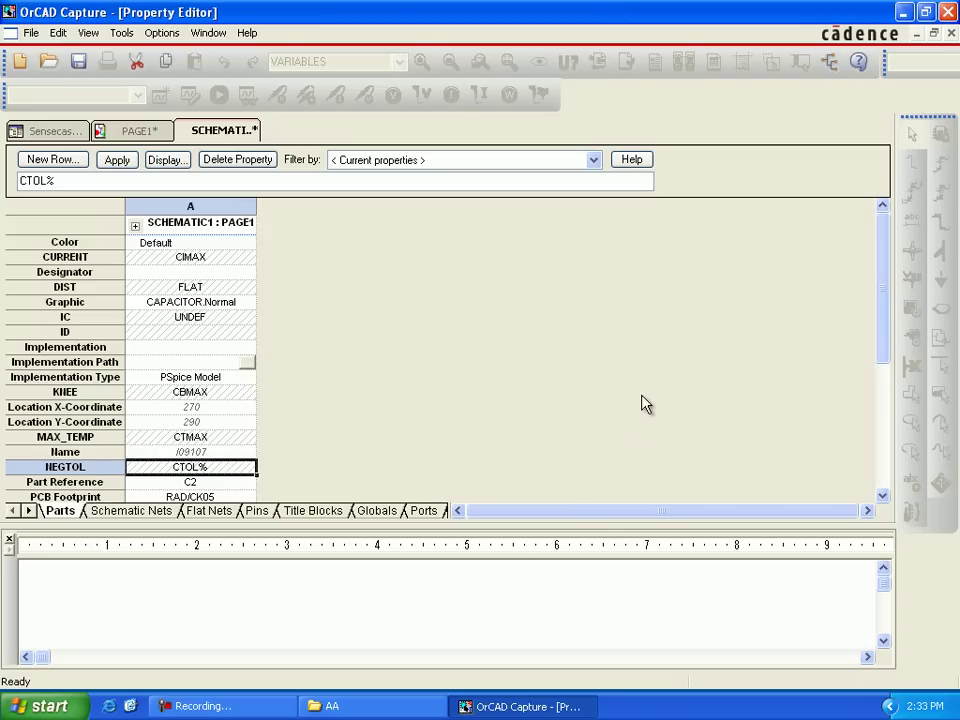
{"action": "type", "text": "20"}
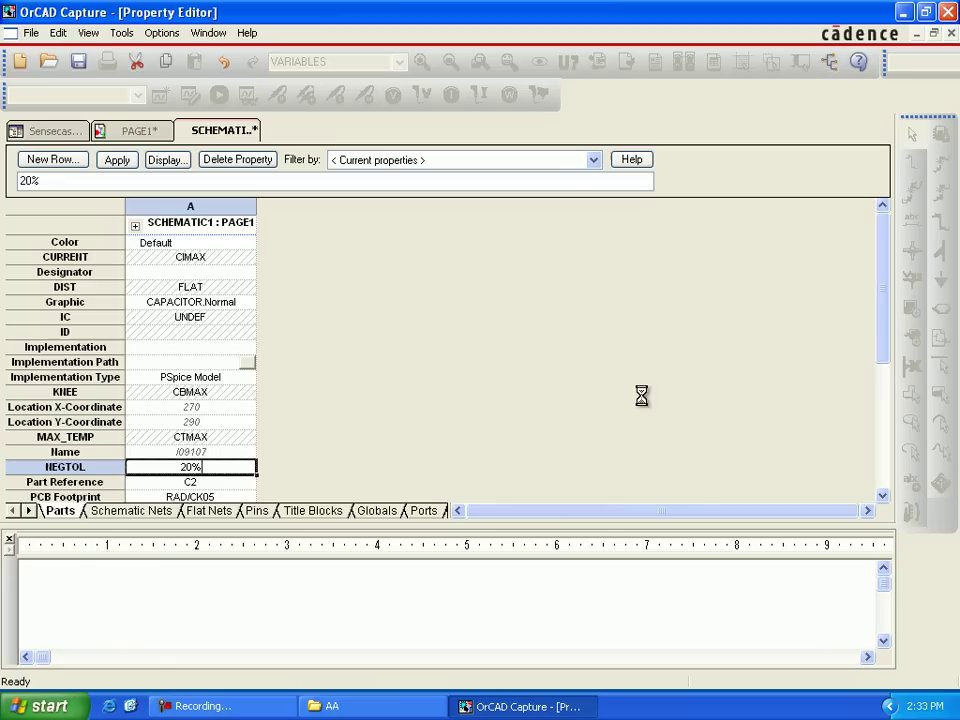
Apply the pending edits and display both name and value of capacitor C2's NEGTOL property on the schematic
{"action": "left_click", "coordinate": [172, 163]}
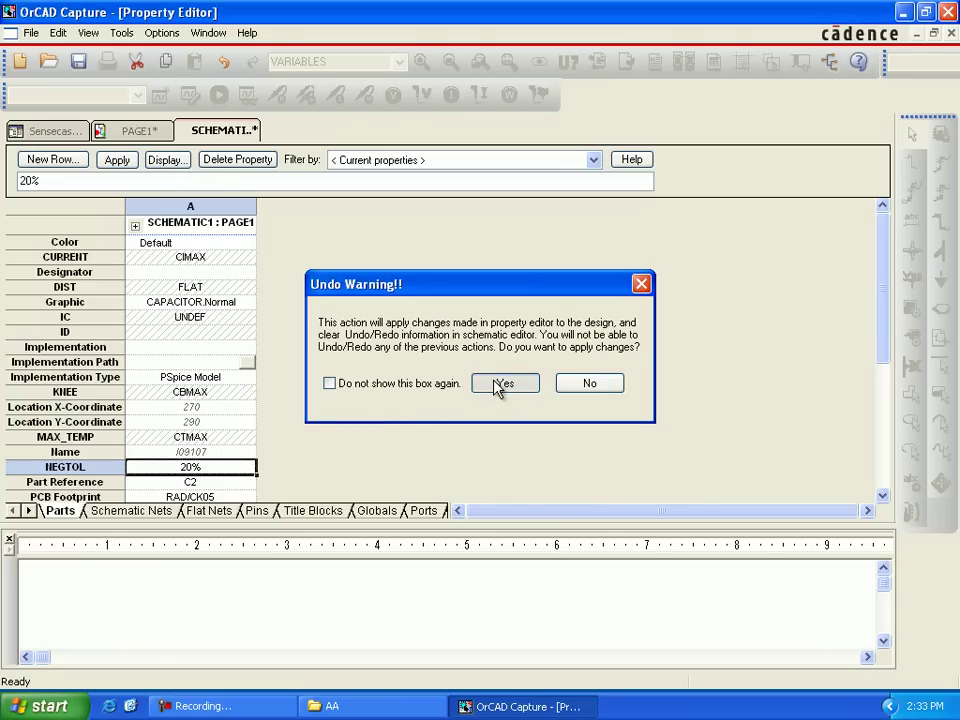
{"action": "left_click", "coordinate": [506, 386]}
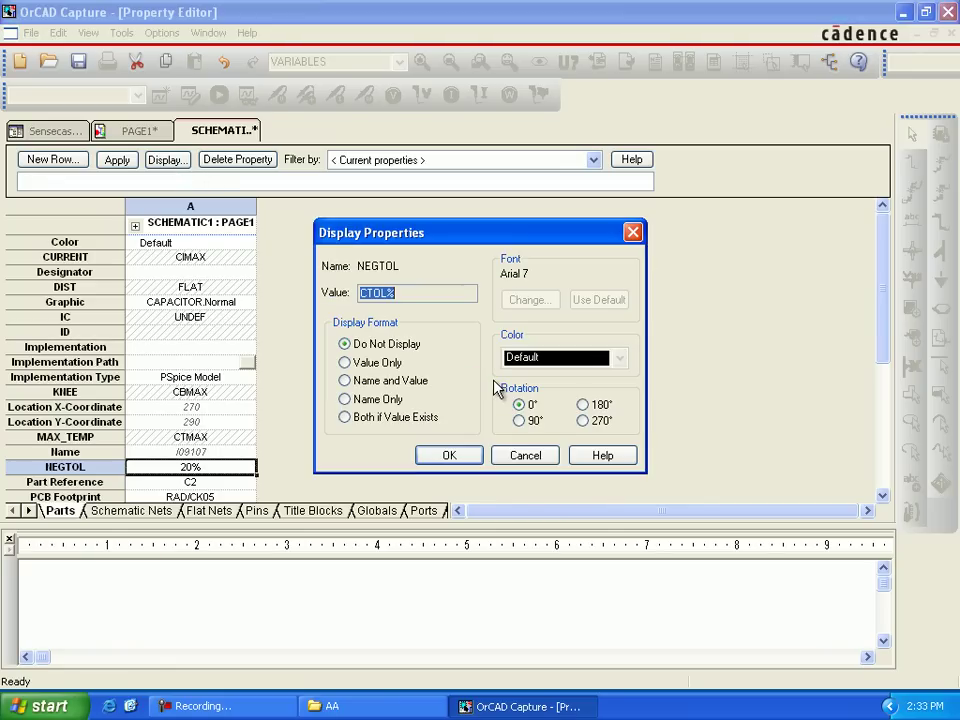
{"action": "left_click", "coordinate": [349, 381]}
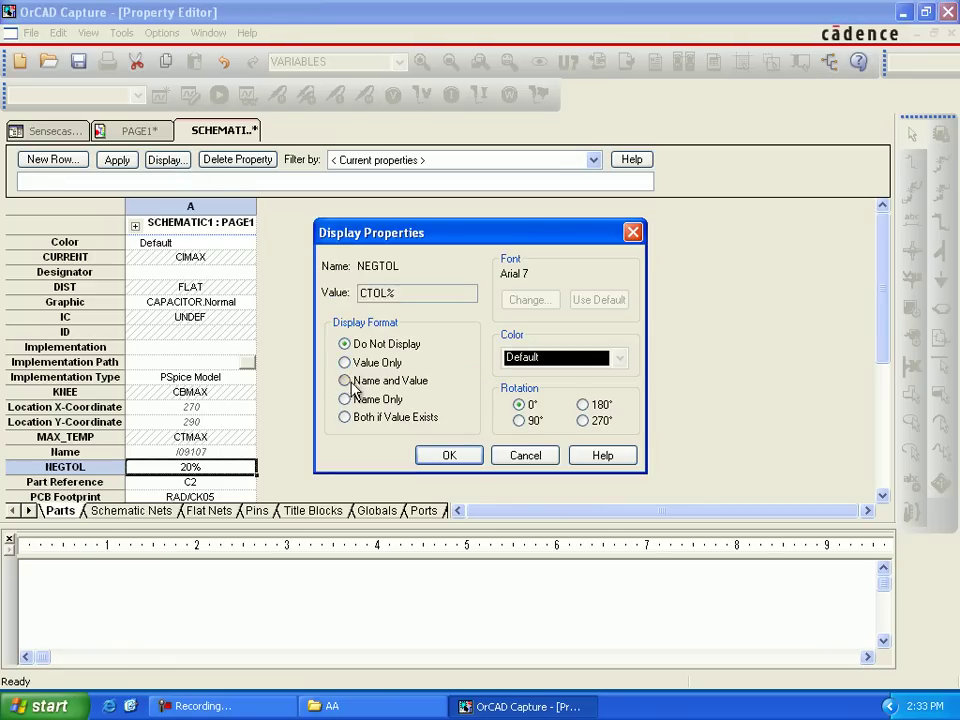
{"action": "left_click", "coordinate": [428, 455]}
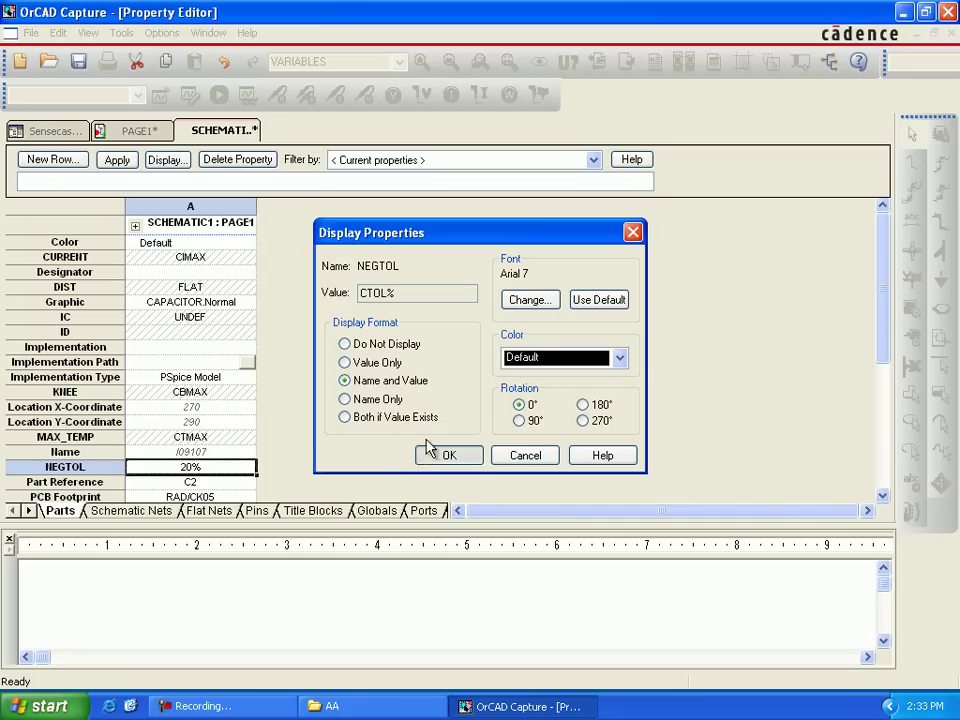
Set the NEGTOL property of capacitor C2 to 20% and apply the change to the design
{"action": "left_click", "coordinate": [191, 468]}
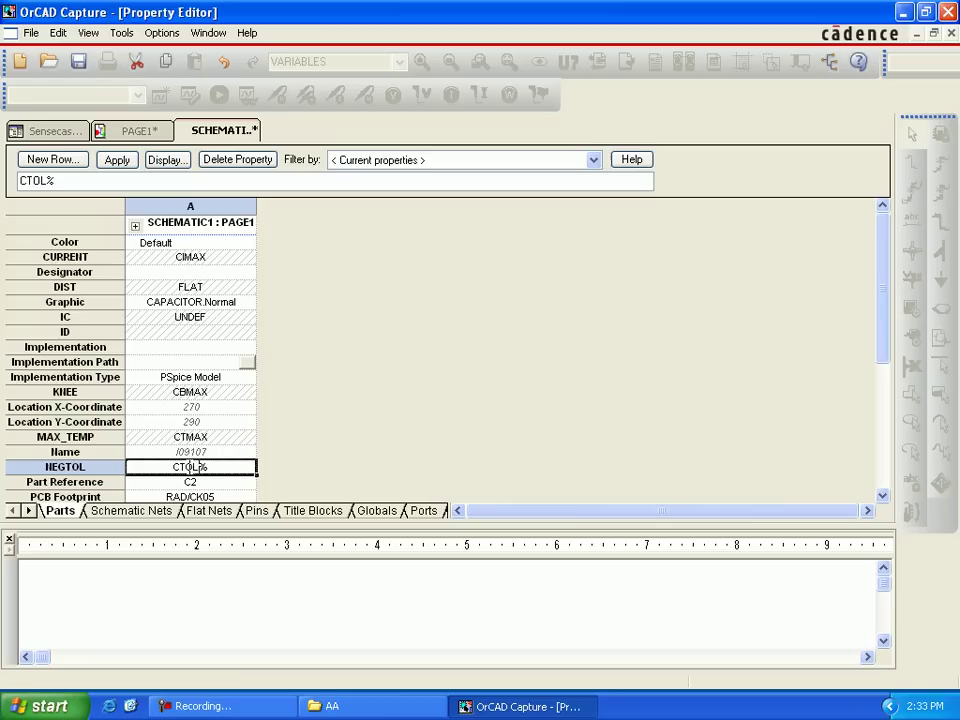
{"action": "double_click", "coordinate": [196, 467]}
{"action": "type", "text": "200"}
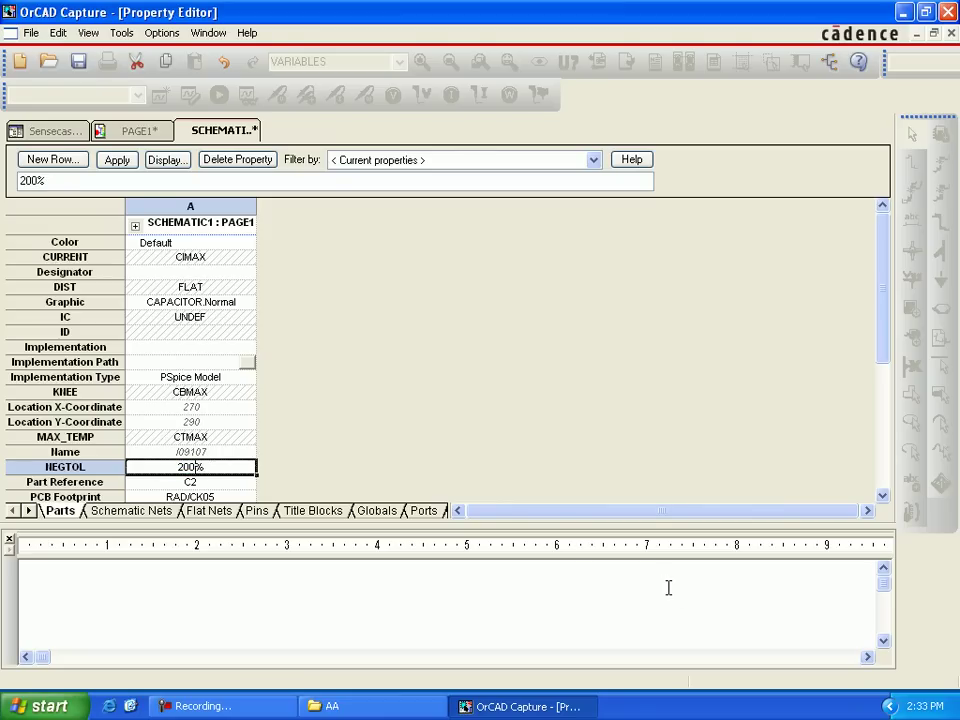
{"action": "key", "text": "BackSpace"}
{"action": "left_click", "coordinate": [122, 161]}
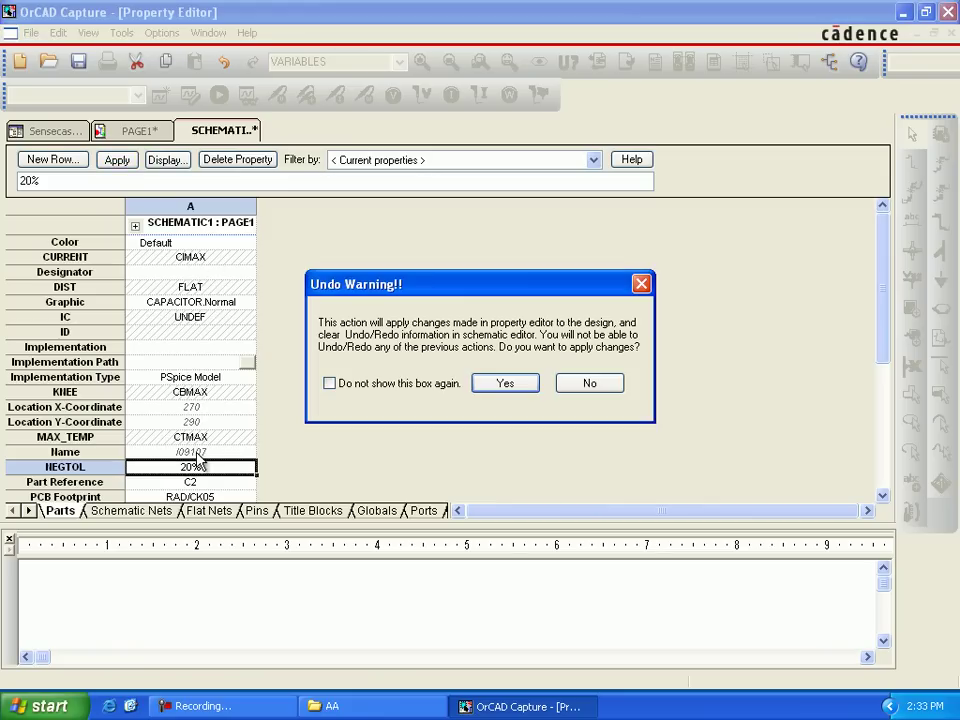
{"action": "left_click", "coordinate": [500, 400]}
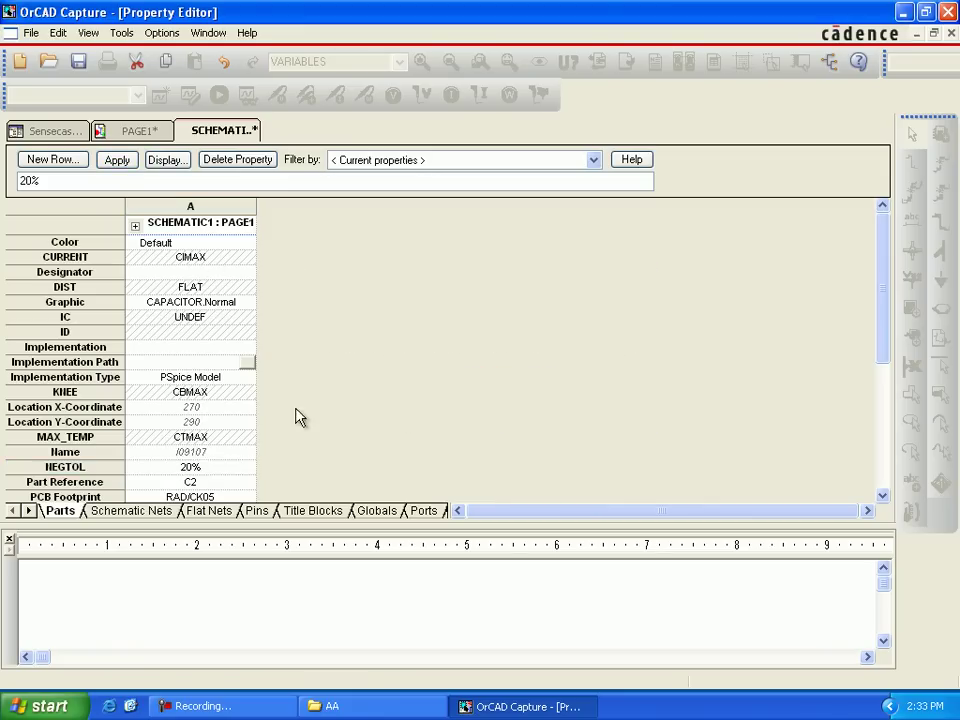
Set the positive tolerance POSTOL of capacitor C2 to 20% and apply the change to the design
{"action": "left_click", "coordinate": [215, 466]}
{"action": "left_click_drag", "start_coordinate": [215, 470], "coordinate": [154, 480]}
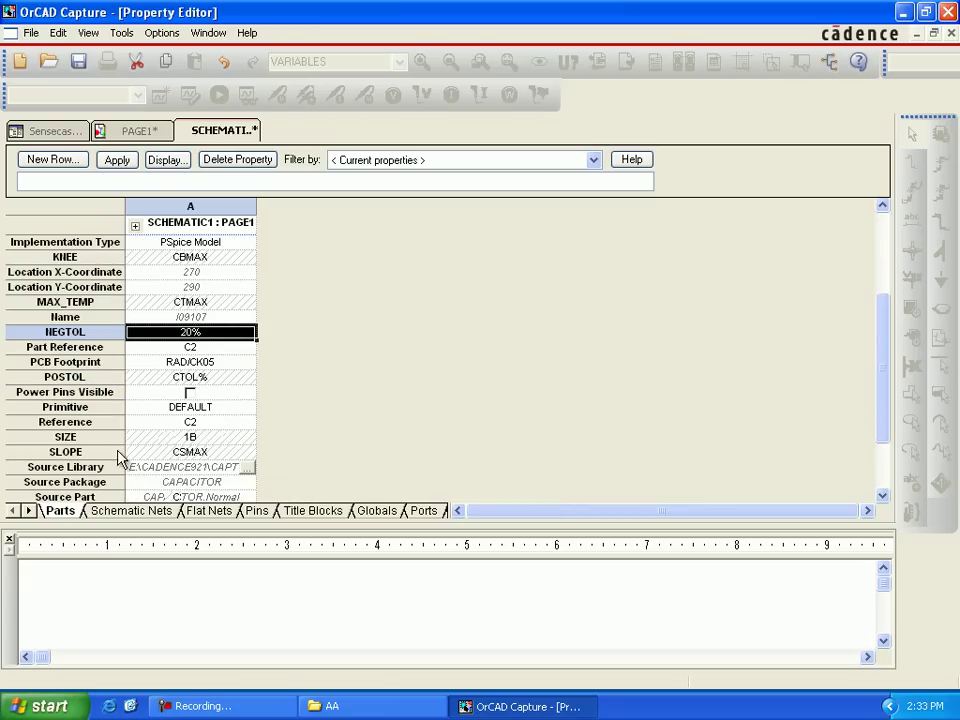
{"action": "left_click", "coordinate": [180, 378]}
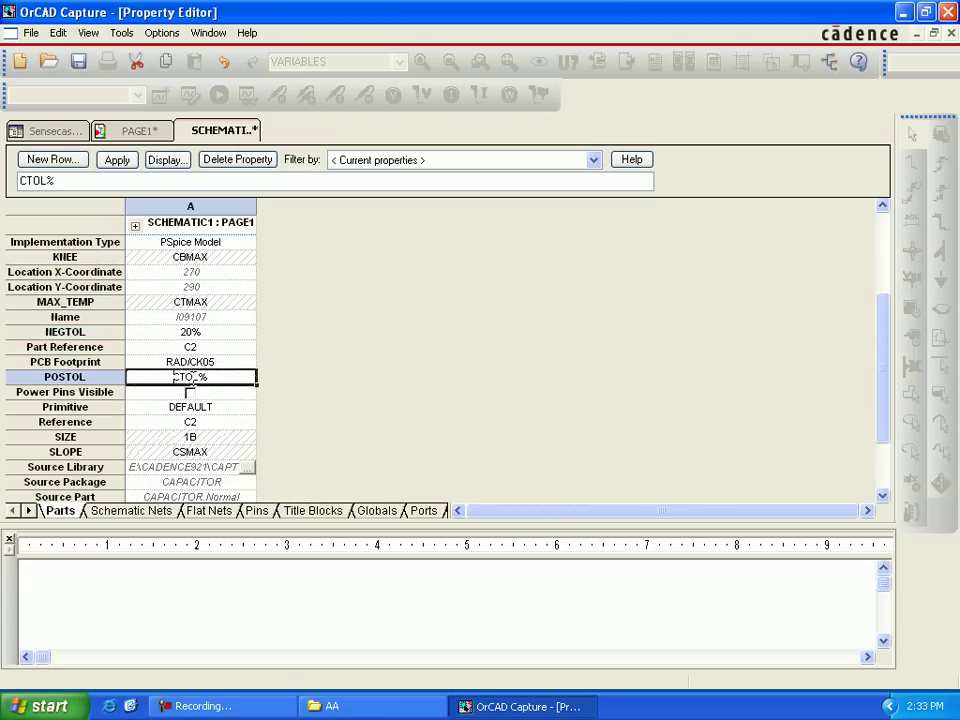
{"action": "double_click", "coordinate": [175, 377]}
{"action": "type", "text": "20"}
{"action": "left_click", "coordinate": [117, 160]}
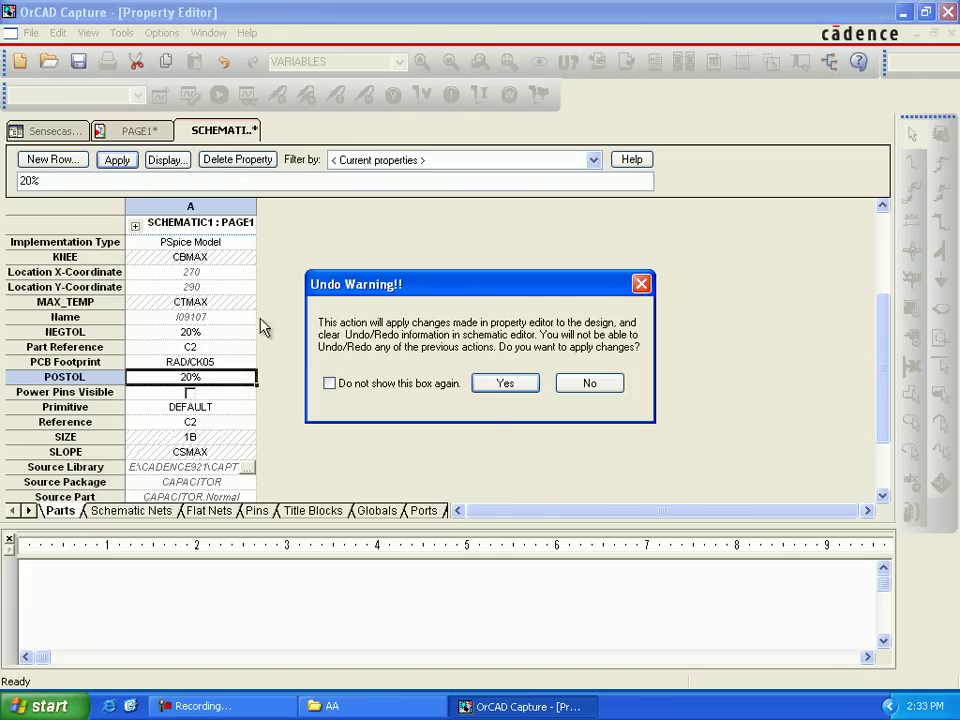
{"action": "left_click", "coordinate": [501, 385]}
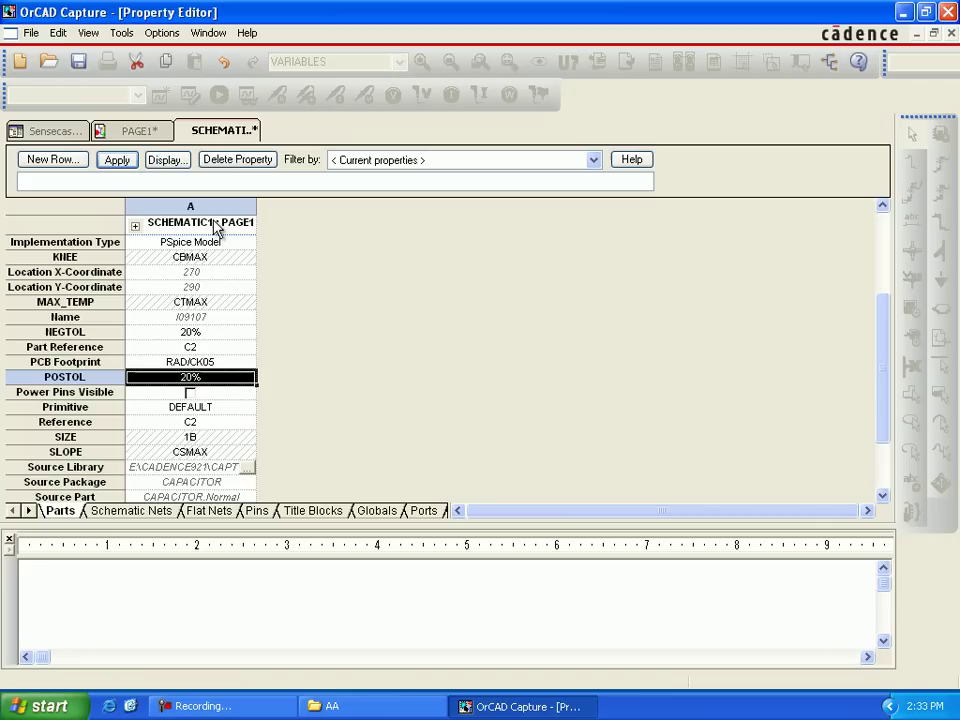
Display both name and value of C2's POSTOL property on the schematic, and close the property editor
{"action": "left_click", "coordinate": [169, 160]}
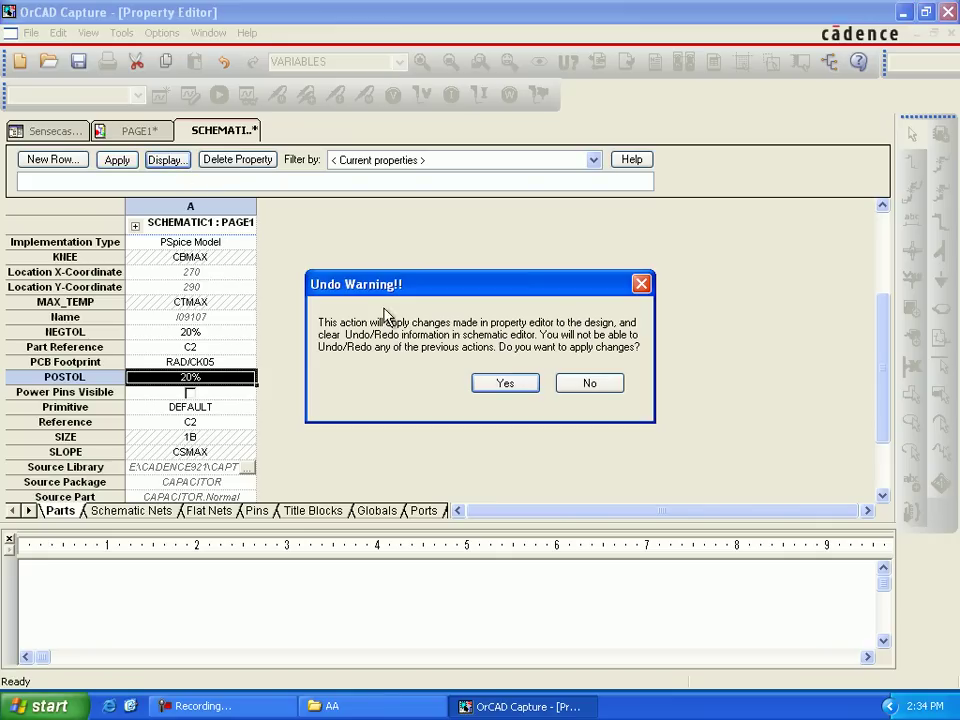
{"action": "left_click", "coordinate": [484, 390]}
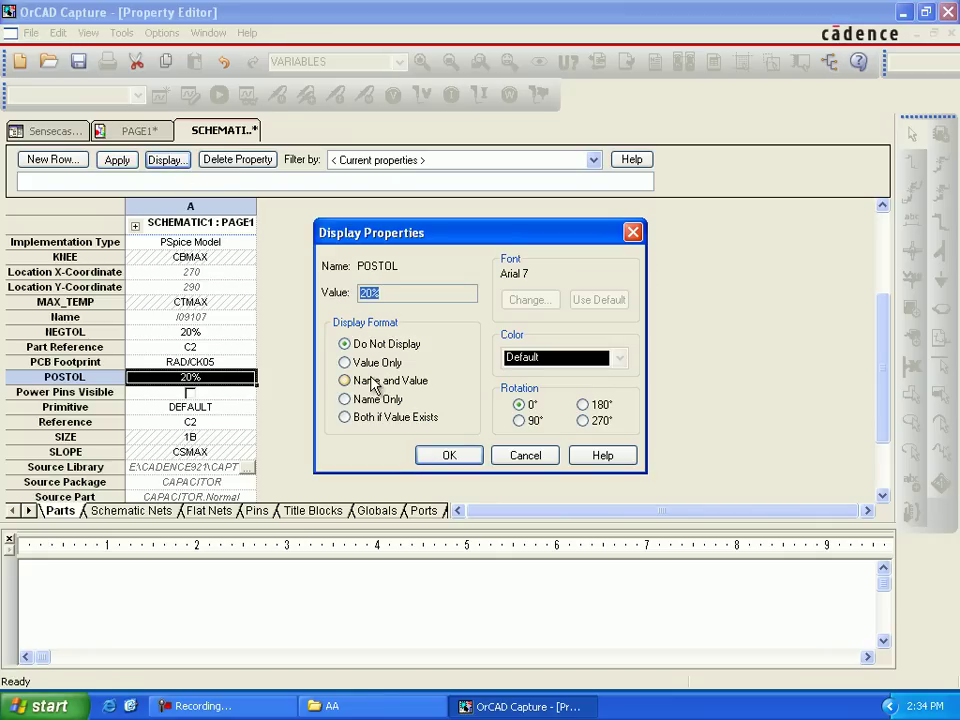
{"action": "left_click", "coordinate": [372, 383]}
{"action": "left_click", "coordinate": [447, 453]}
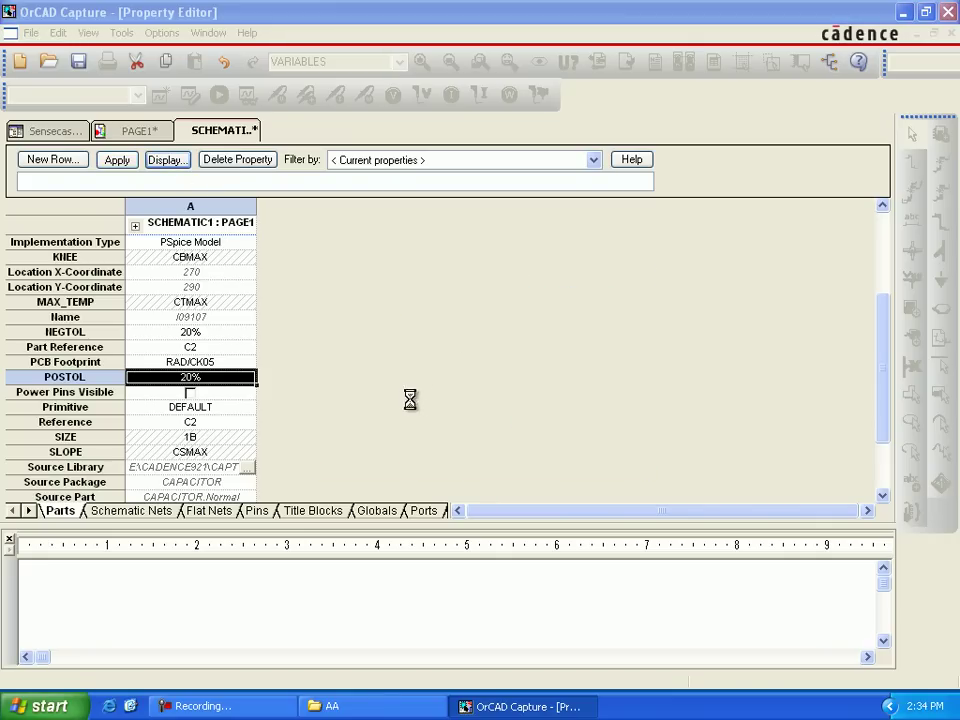
{"action": "left_click", "coordinate": [506, 386]}
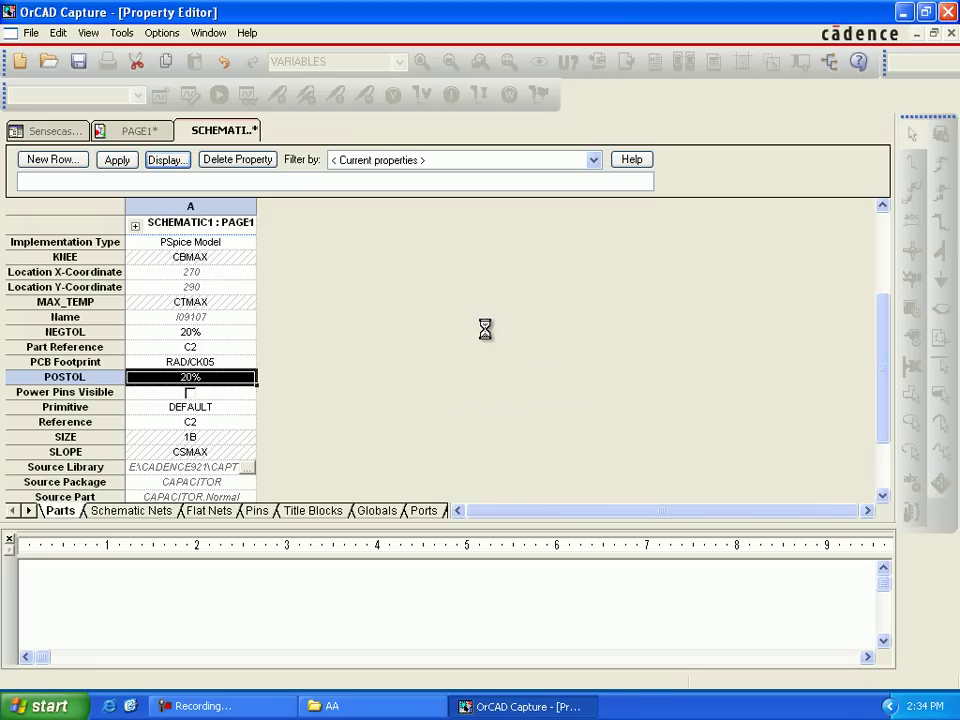
{"action": "scroll", "coordinate": [318, 386], "scroll_direction": "up", "scroll_amount": 2}
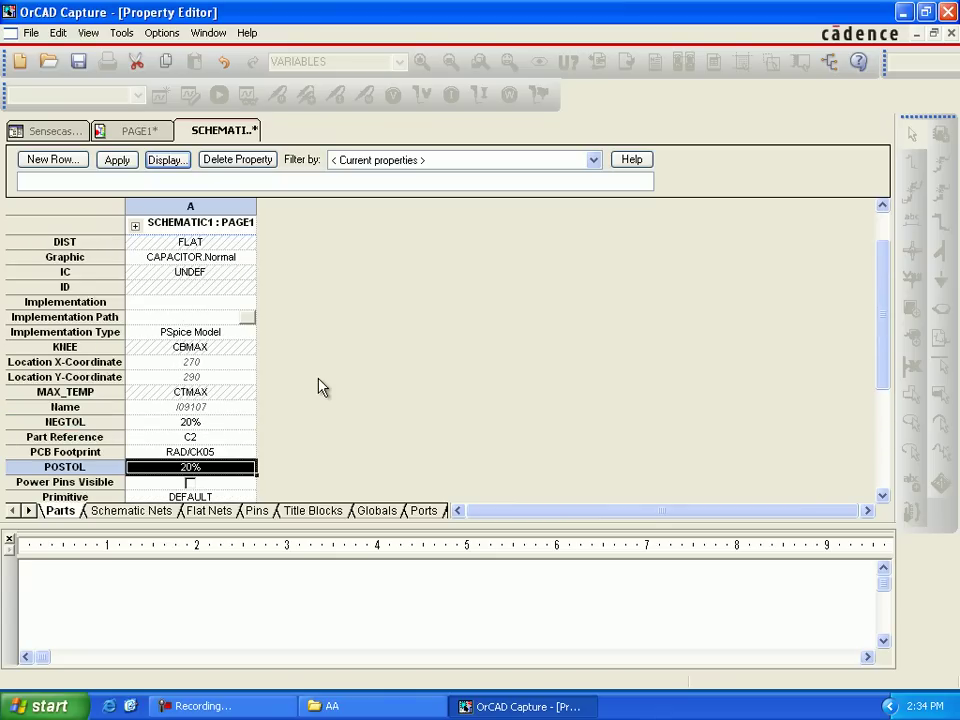
{"action": "left_click", "coordinate": [951, 33]}
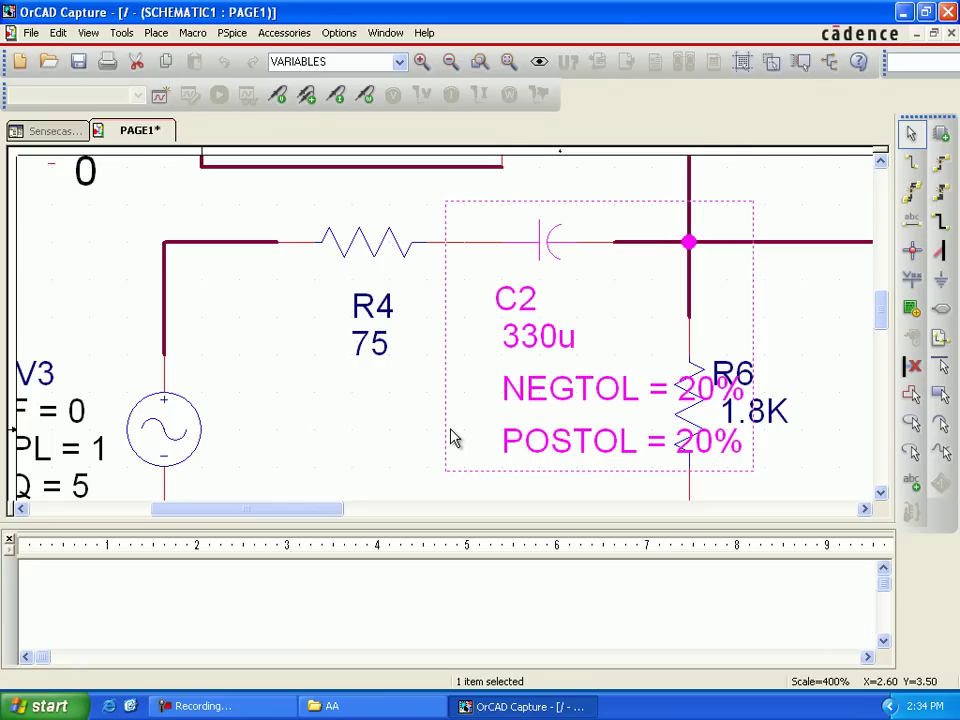
Rearrange C2's labels: place the value 330u beside the reference and stack NEGTOL and POSTOL directly below, clear of resistor R6
{"action": "left_click", "coordinate": [566, 399]}
{"action": "left_click_drag", "start_coordinate": [586, 397], "coordinate": [507, 405]}
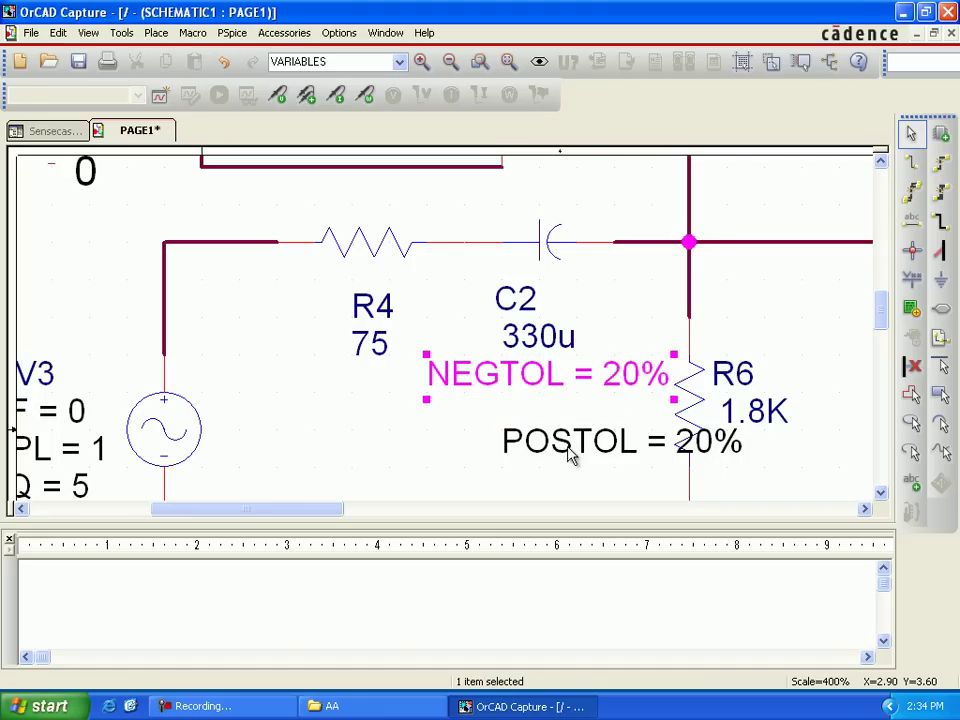
{"action": "left_click_drag", "start_coordinate": [575, 447], "coordinate": [527, 418]}
{"action": "left_click_drag", "start_coordinate": [550, 359], "coordinate": [606, 312]}
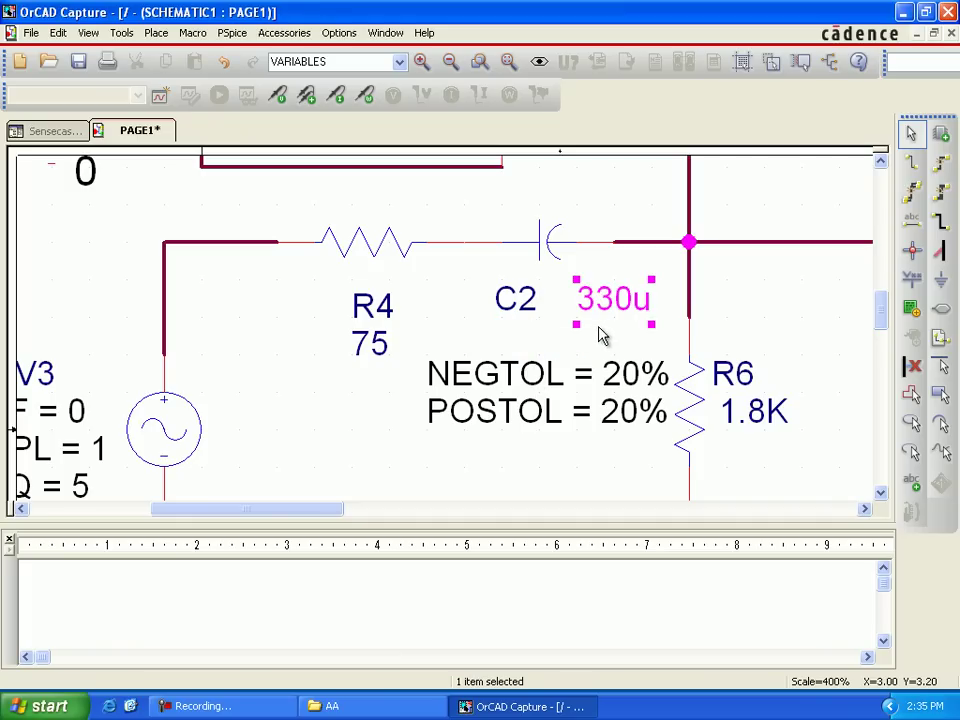
{"action": "left_click_drag", "start_coordinate": [548, 380], "coordinate": [555, 368]}
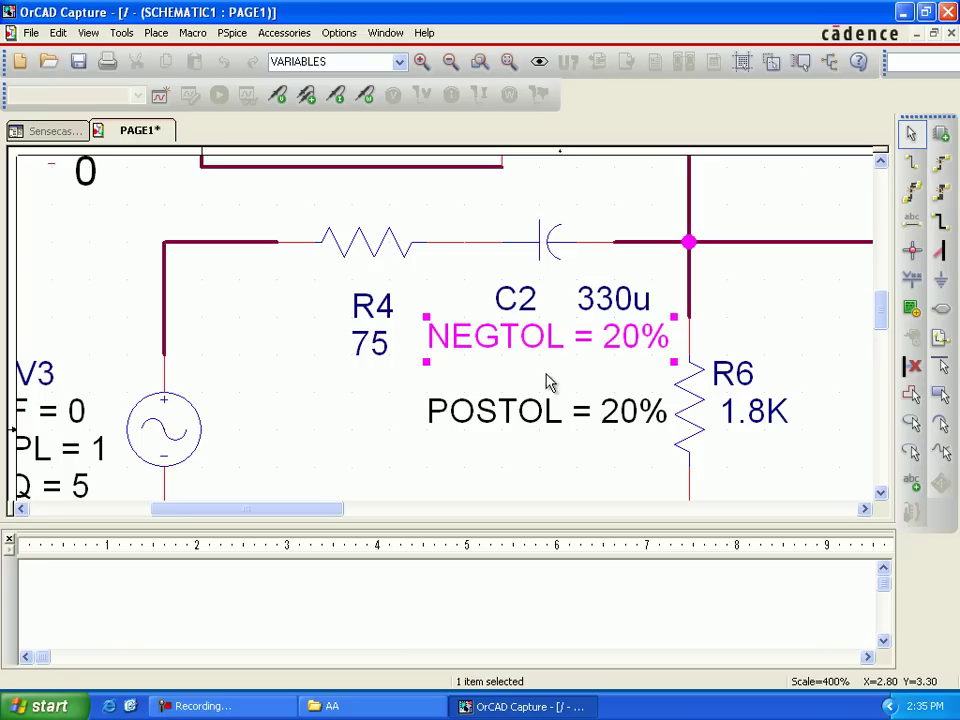
{"action": "left_click", "coordinate": [548, 409]}
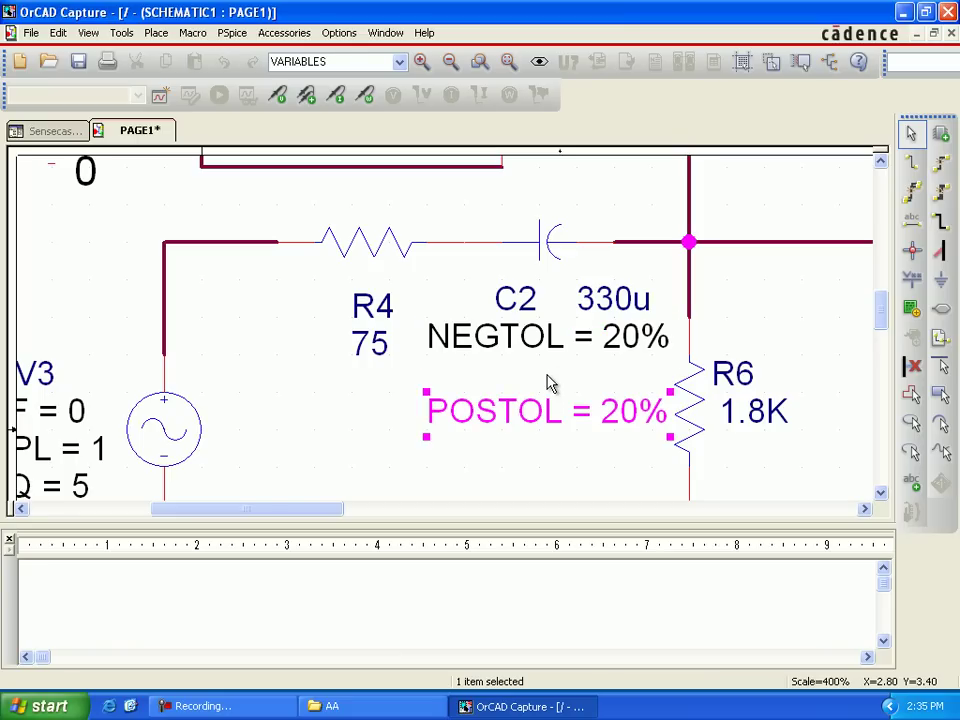
{"action": "left_click_drag", "start_coordinate": [500, 433], "coordinate": [500, 396]}
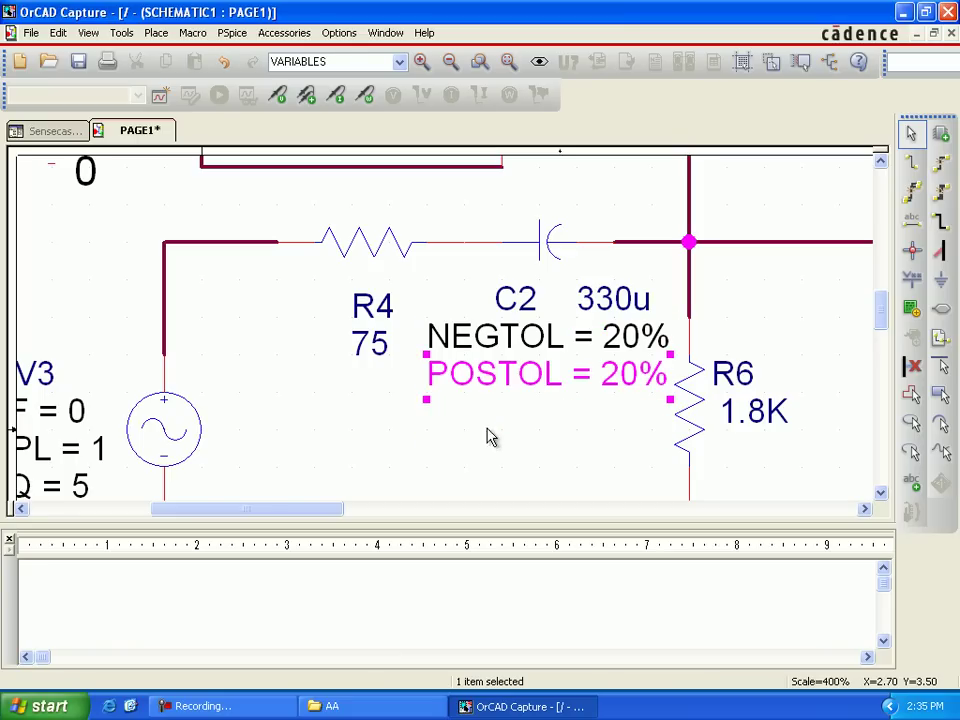
Open the properties of resistor R4 and set its negative tolerance NEGTOL to 0
{"action": "left_click", "coordinate": [367, 257]}
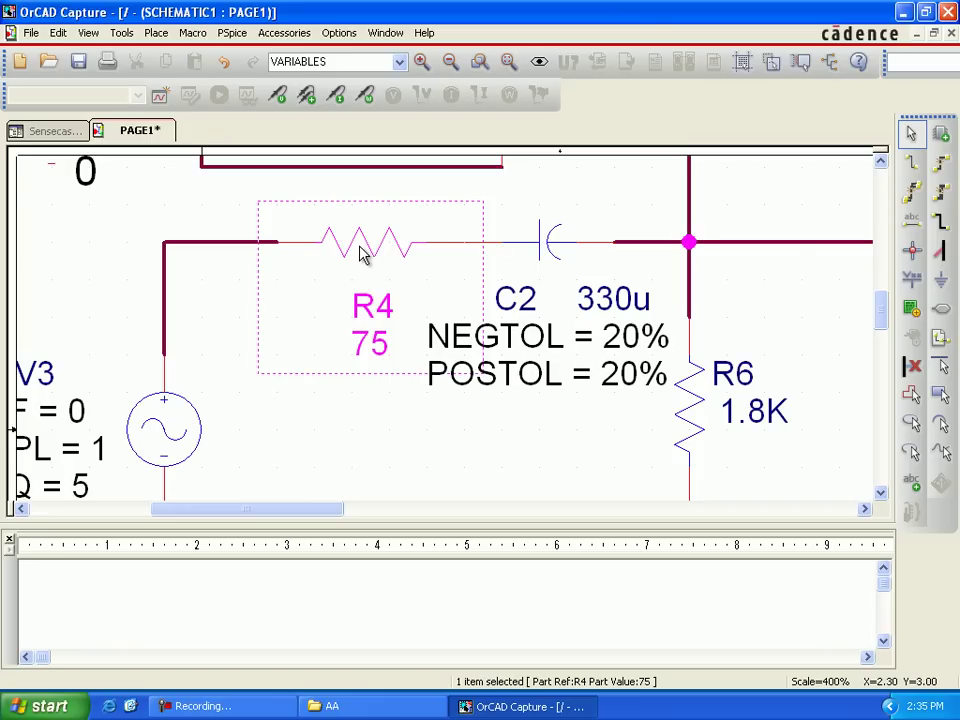
{"action": "double_click", "coordinate": [363, 254]}
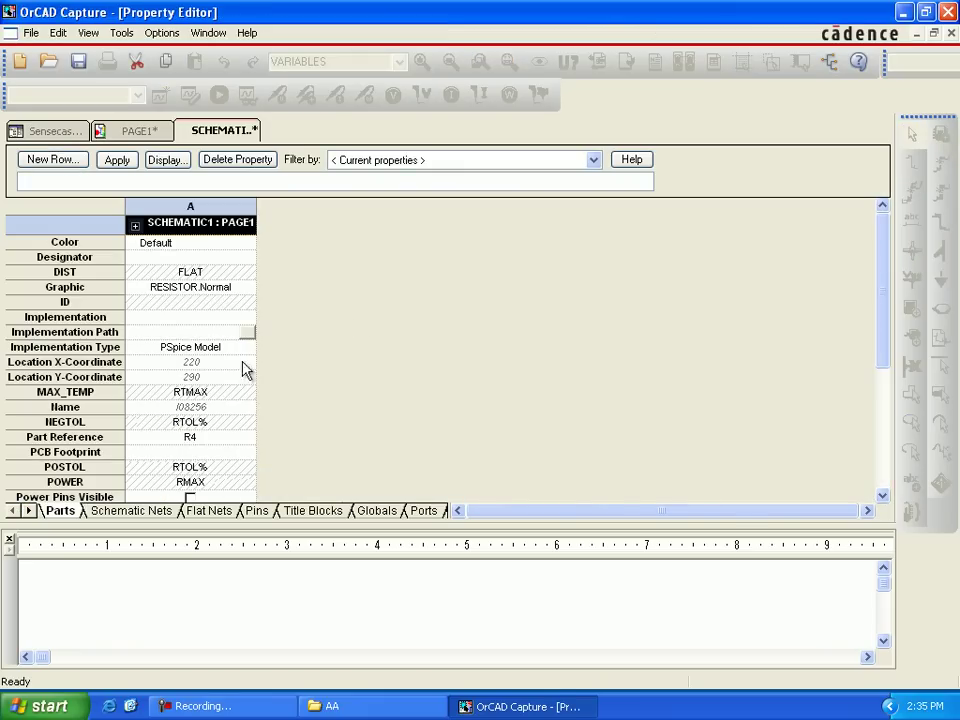
{"action": "left_click", "coordinate": [226, 426]}
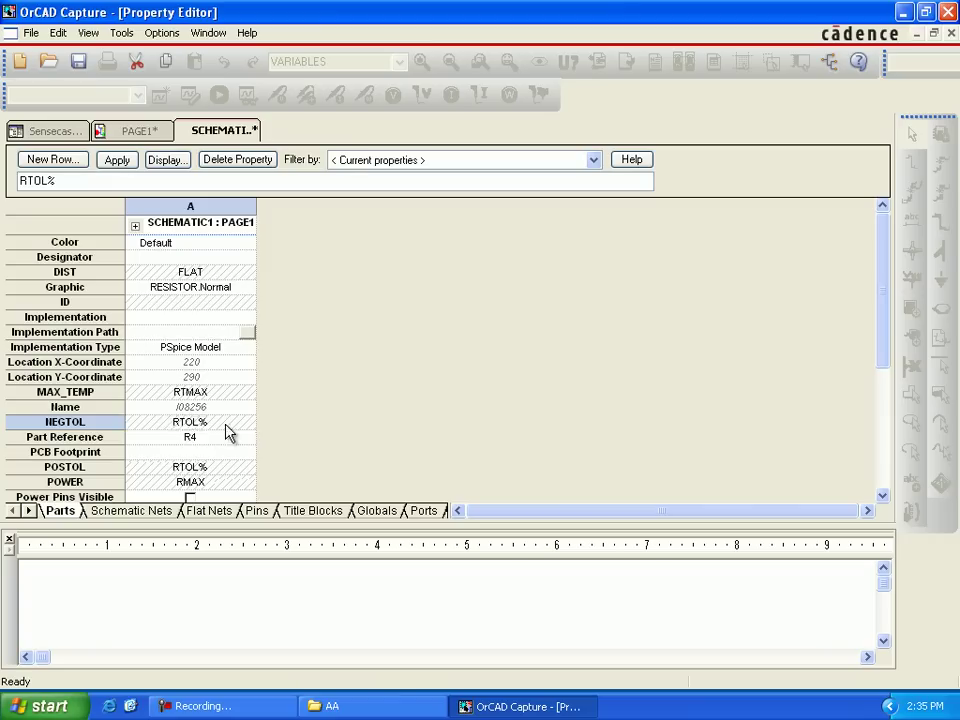
{"action": "type", "text": "0"}
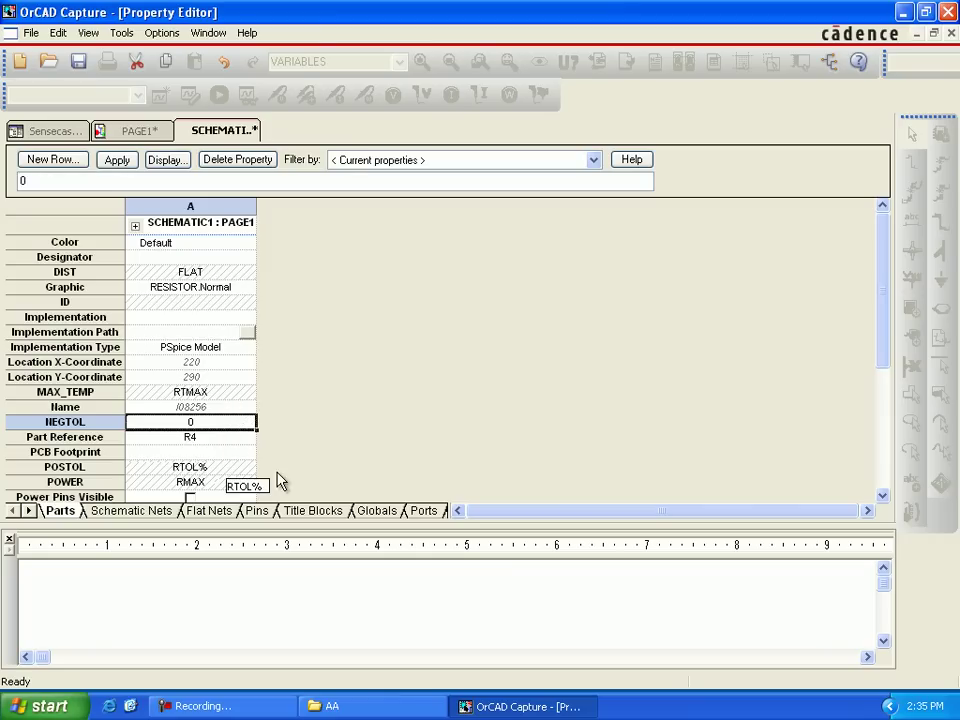
Set the positive tolerance POSTOL of resistor R4 to 0, apply the changes and close the property editor
{"action": "left_click", "coordinate": [883, 495]}
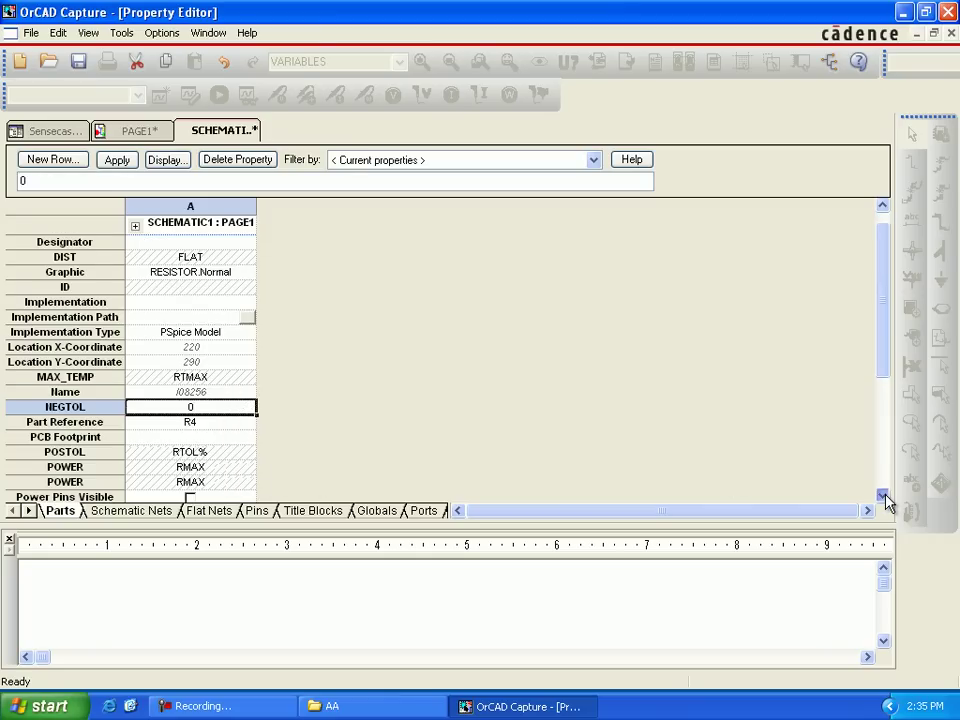
{"action": "left_click", "coordinate": [883, 495]}
{"action": "left_click", "coordinate": [883, 495]}
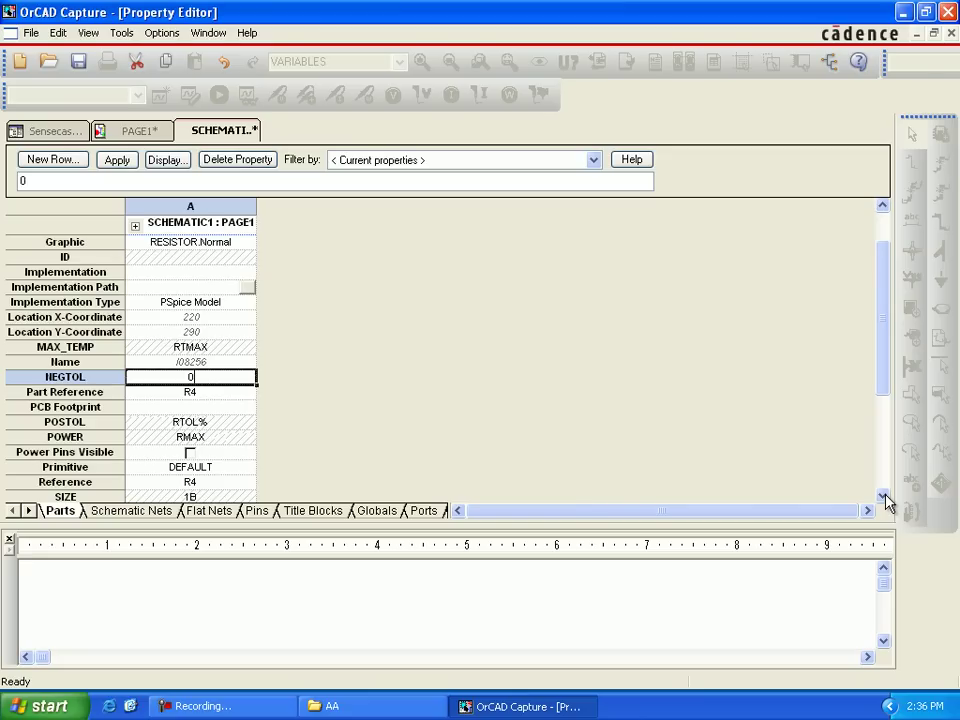
{"action": "left_click", "coordinate": [219, 422]}
{"action": "key", "text": "Delete"}
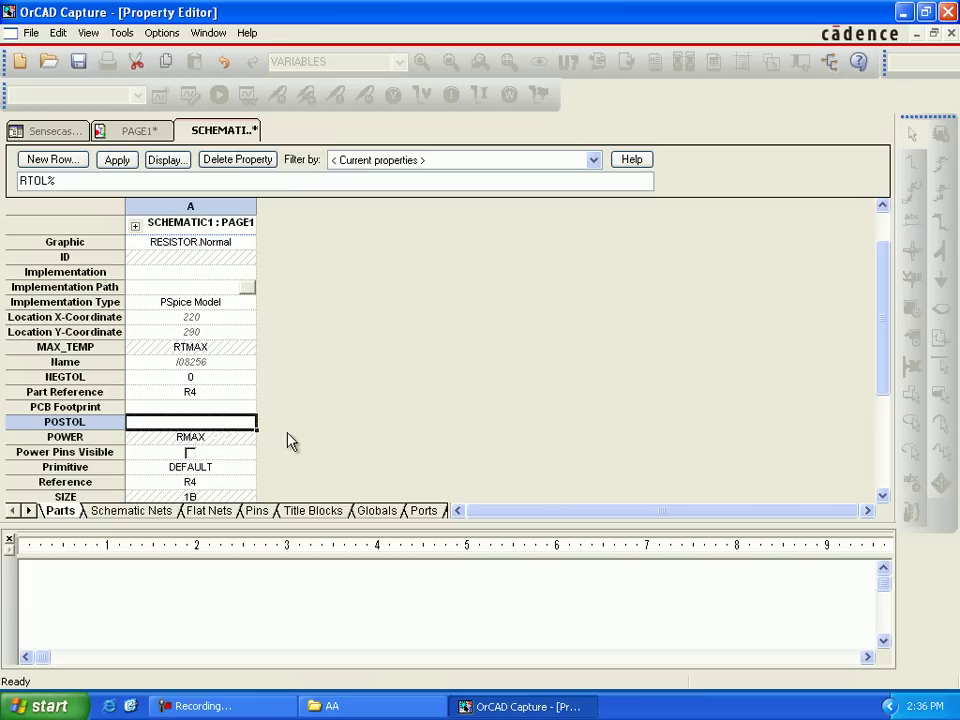
{"action": "type", "text": "0"}
{"action": "left_click", "coordinate": [117, 160]}
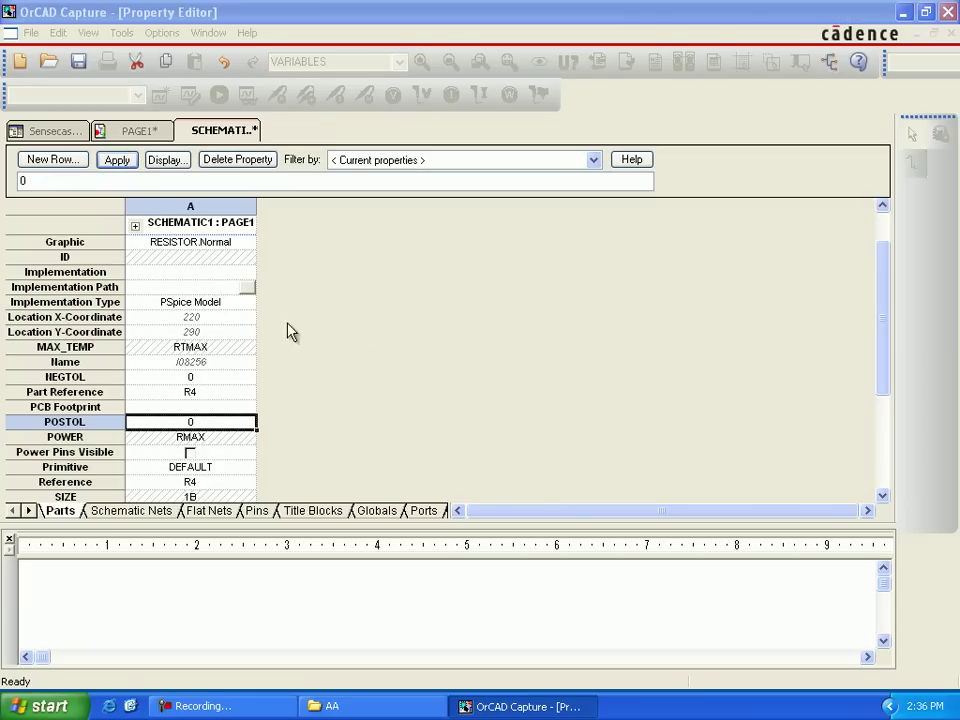
{"action": "left_click", "coordinate": [477, 385]}
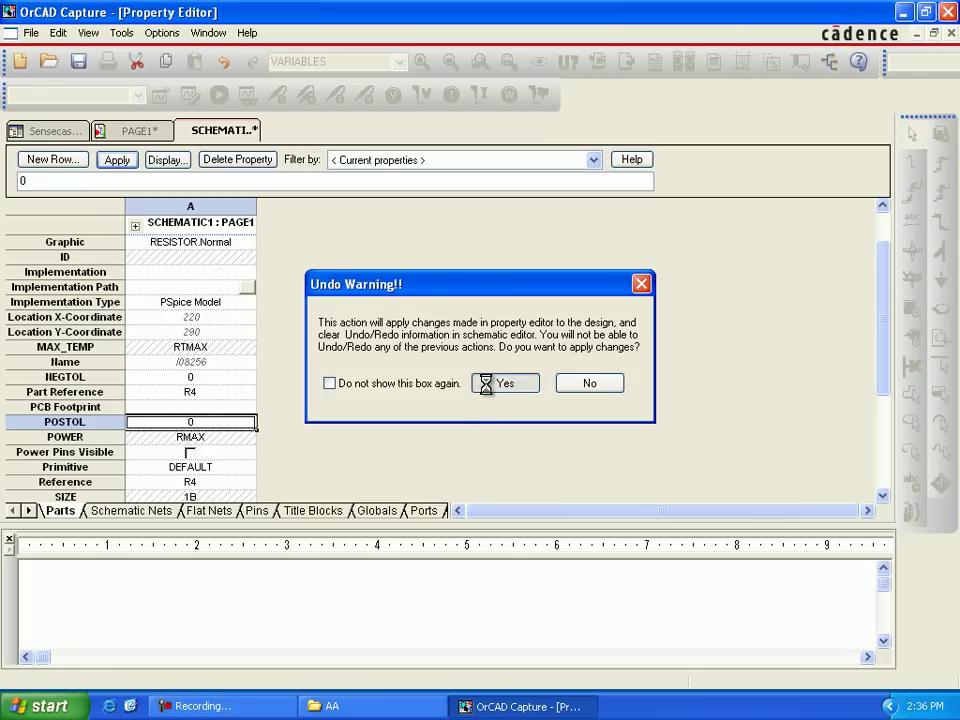
{"action": "left_click", "coordinate": [953, 34]}
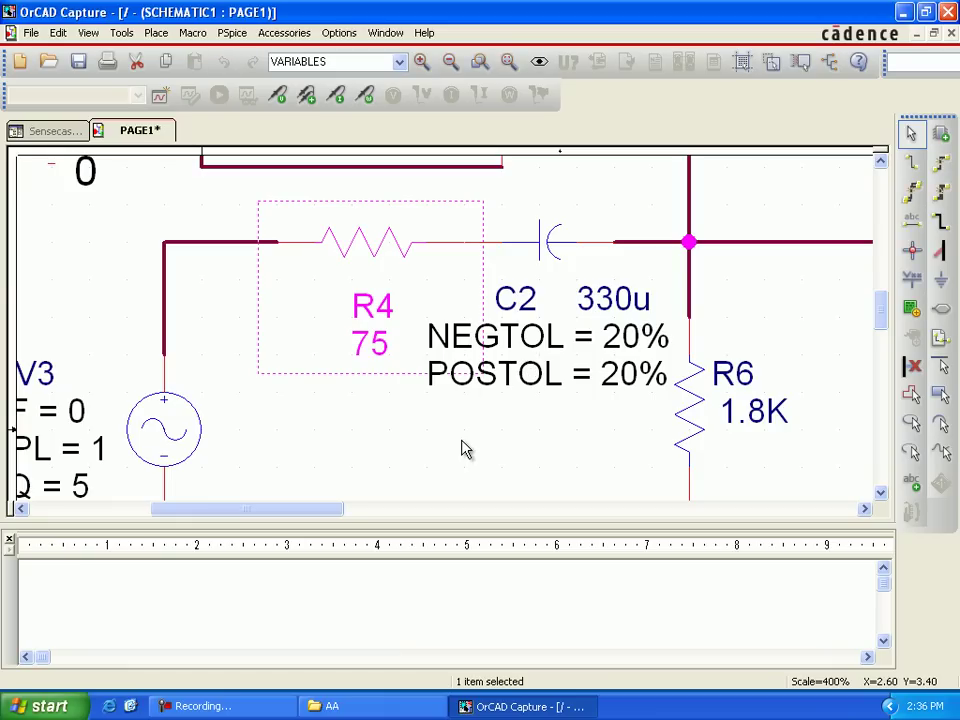
{"action": "scroll", "coordinate": [462, 448], "scroll_direction": "down", "scroll_amount": 3}
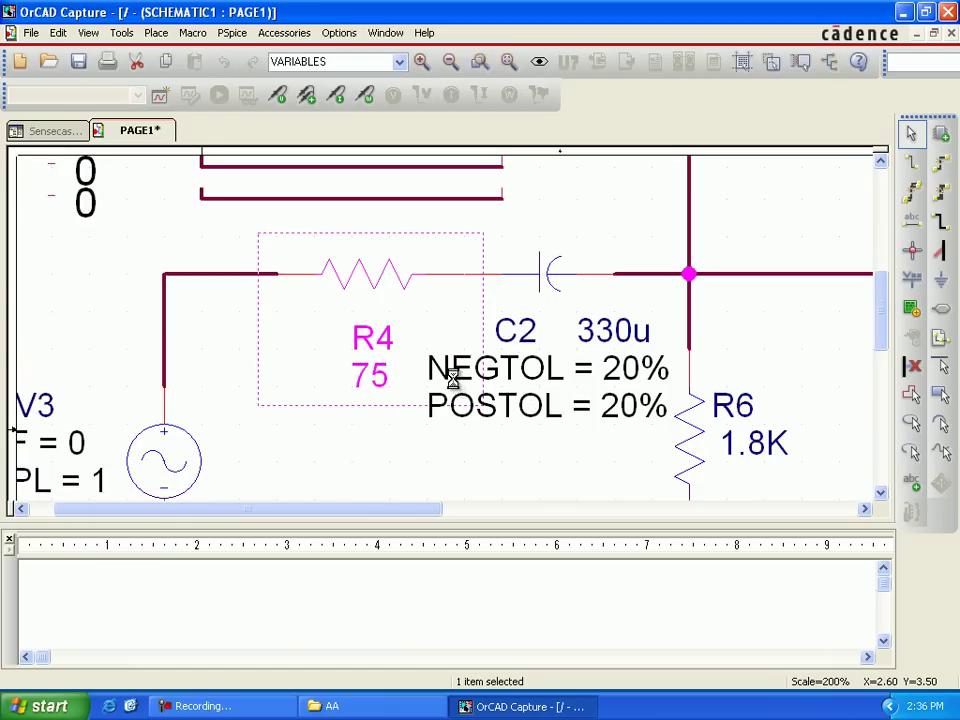
{"action": "scroll", "coordinate": [455, 388], "scroll_direction": "up", "scroll_amount": 1}
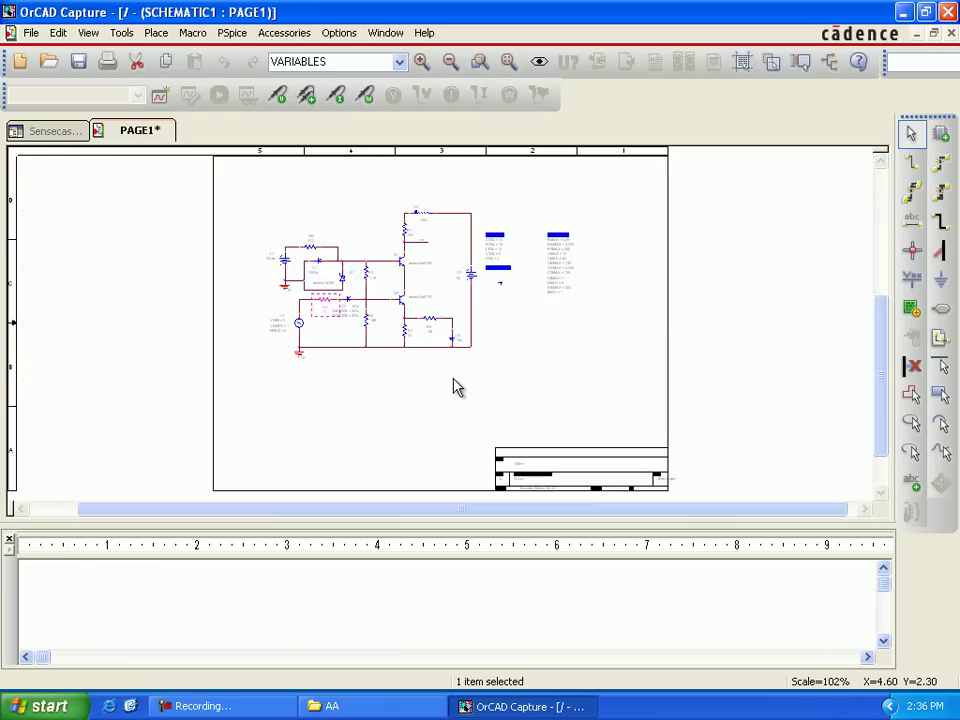
Create a new simulation profile named DC with no inherited settings, checking out the PSpice A/D suite
{"action": "scroll", "coordinate": [445, 329], "scroll_direction": "up", "scroll_amount": 5}
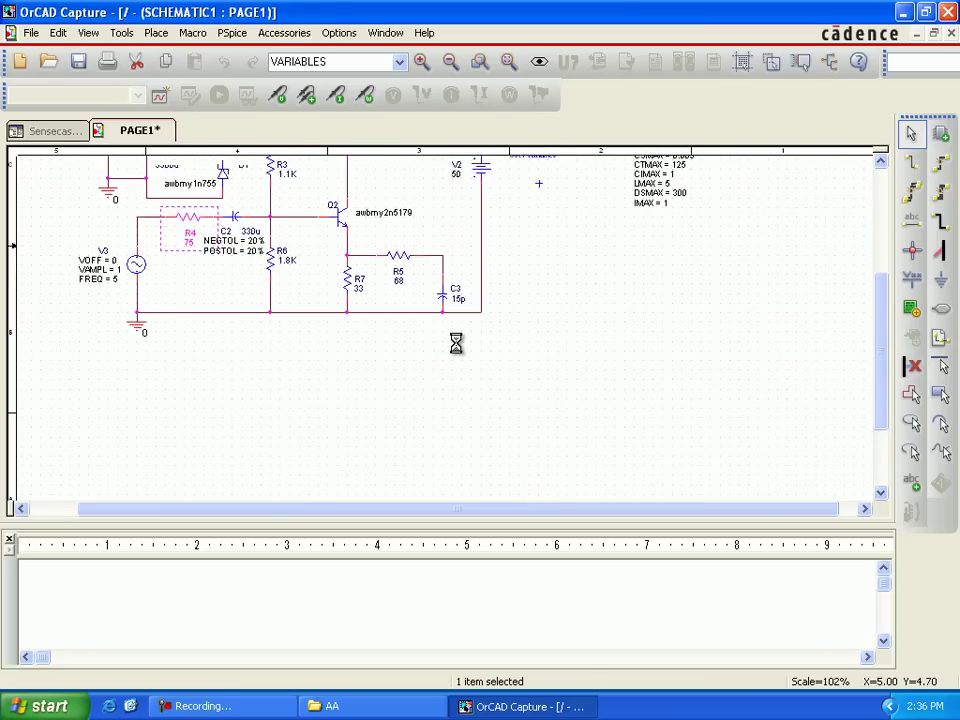
{"action": "scroll", "coordinate": [463, 354], "scroll_direction": "down", "scroll_amount": 2}
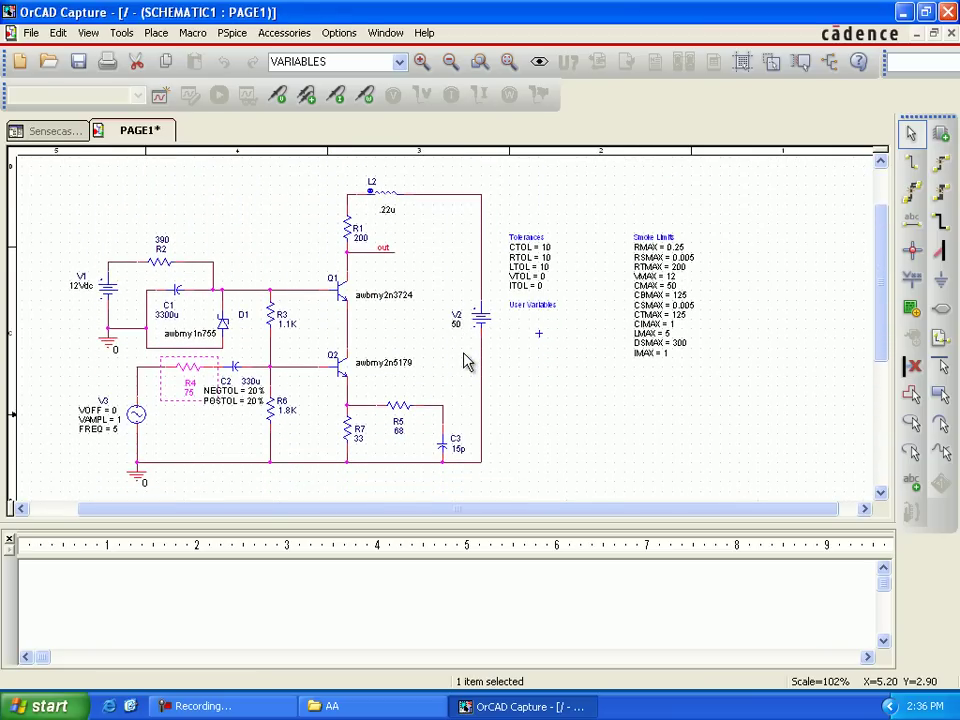
{"action": "left_click", "coordinate": [529, 388]}
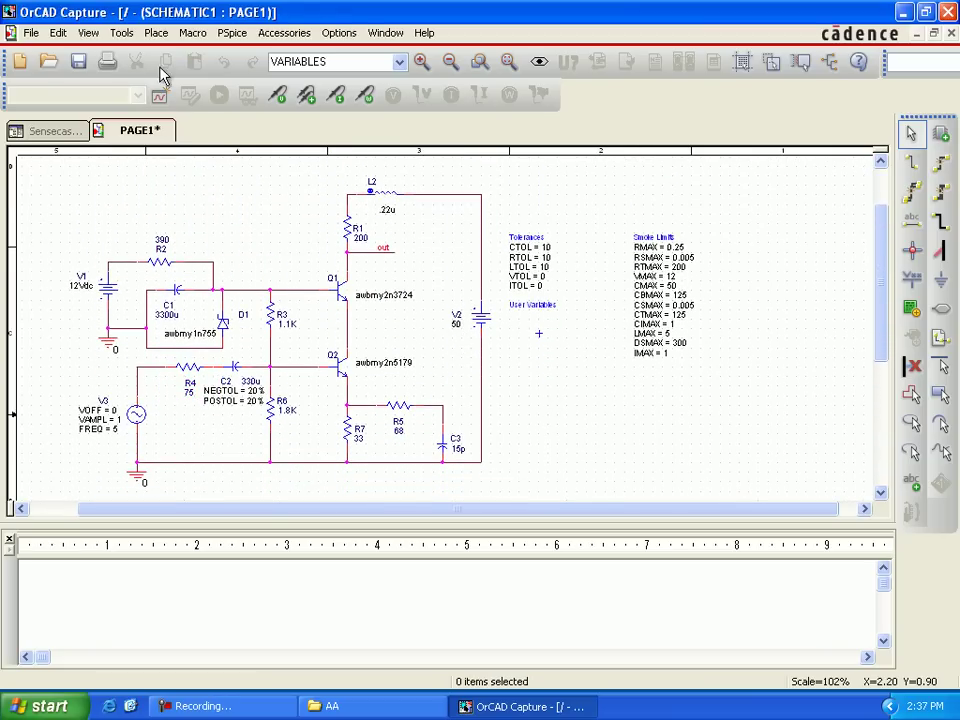
{"action": "left_click", "coordinate": [248, 38]}
{"action": "left_click", "coordinate": [248, 56]}
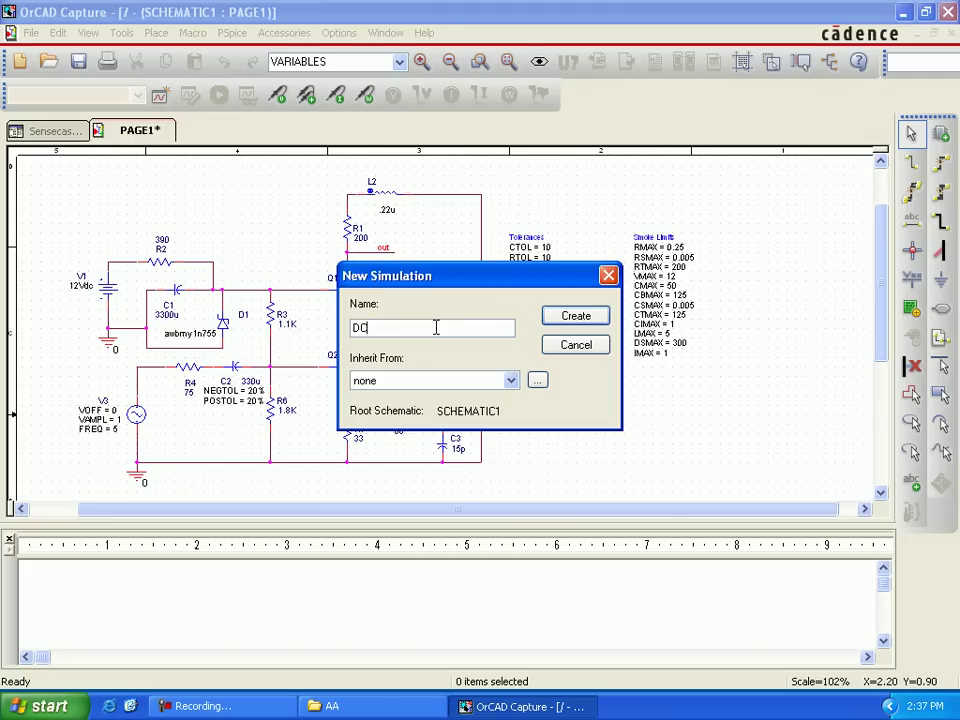
{"action": "left_click", "coordinate": [592, 318]}
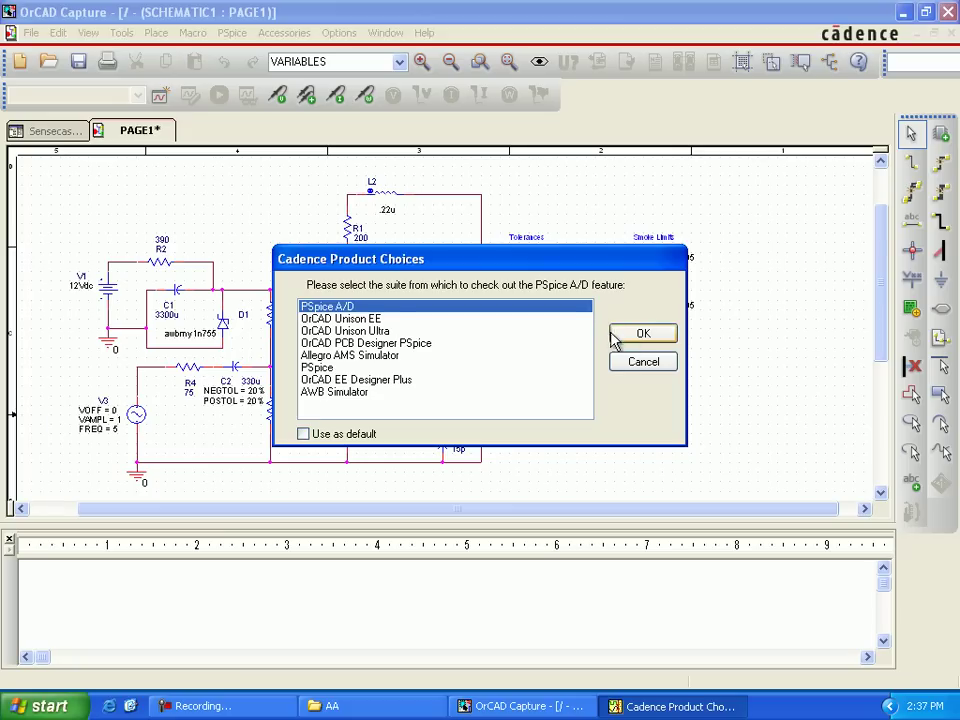
{"action": "left_click", "coordinate": [630, 336]}
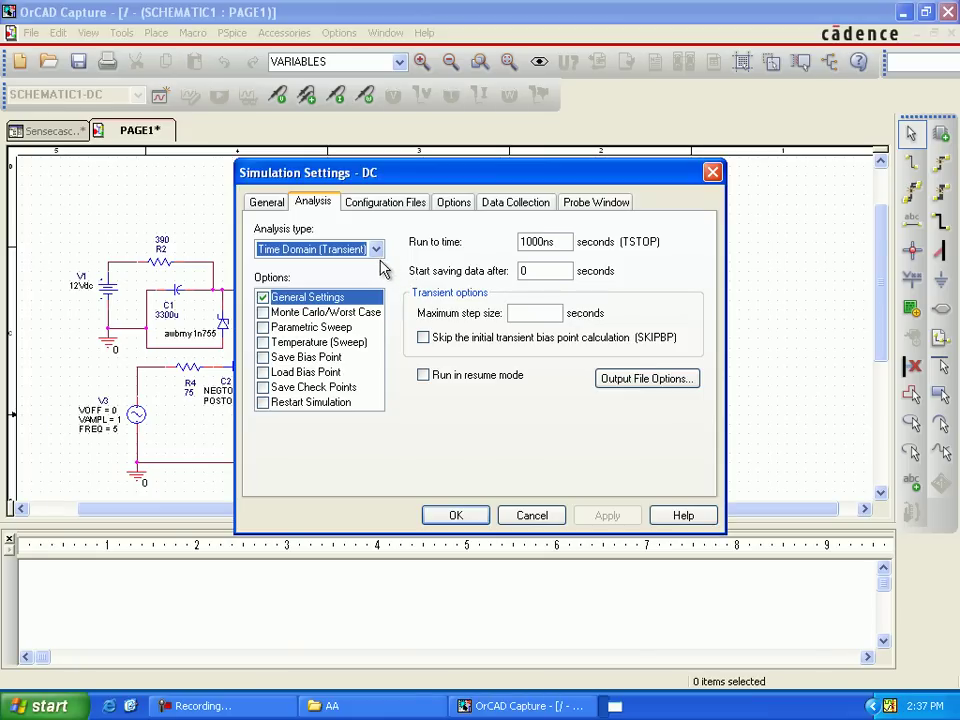
Configure the DC profile as a DC Sweep of voltage source V3 with a value list of 0, and accept the settings
{"action": "left_click", "coordinate": [376, 250]}
{"action": "left_click", "coordinate": [354, 280]}
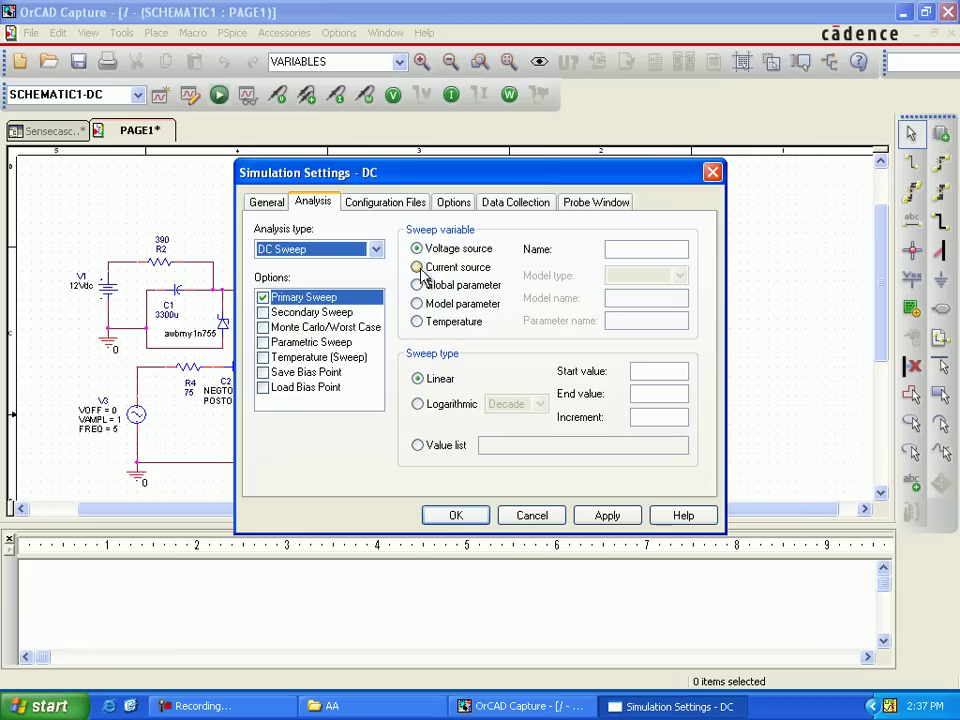
{"action": "left_click", "coordinate": [636, 250]}
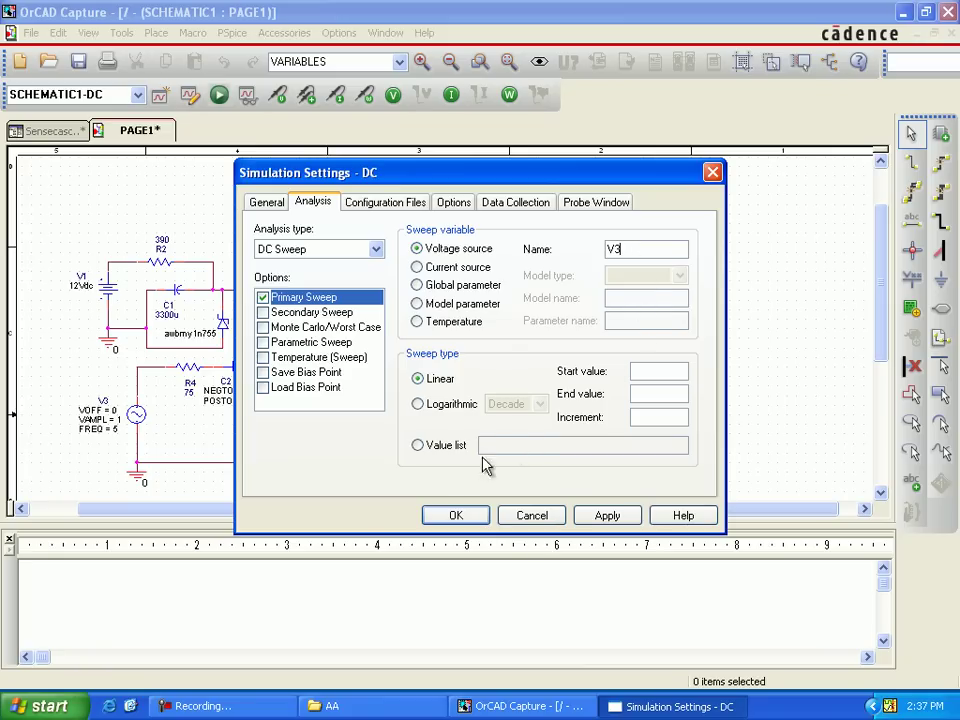
{"action": "left_click", "coordinate": [419, 448]}
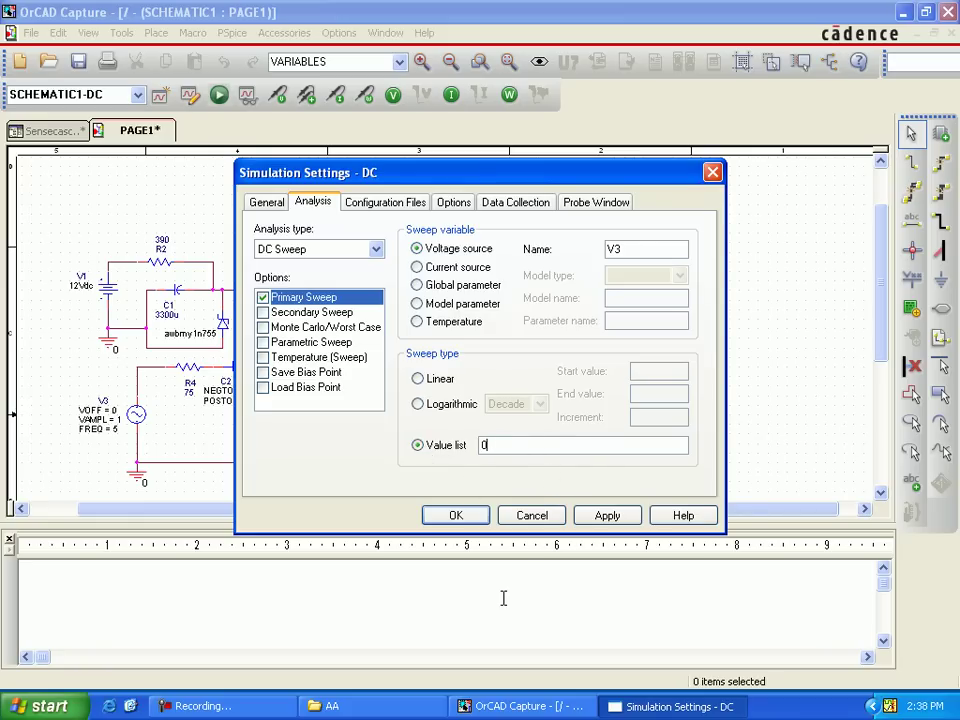
{"action": "left_click", "coordinate": [469, 516]}
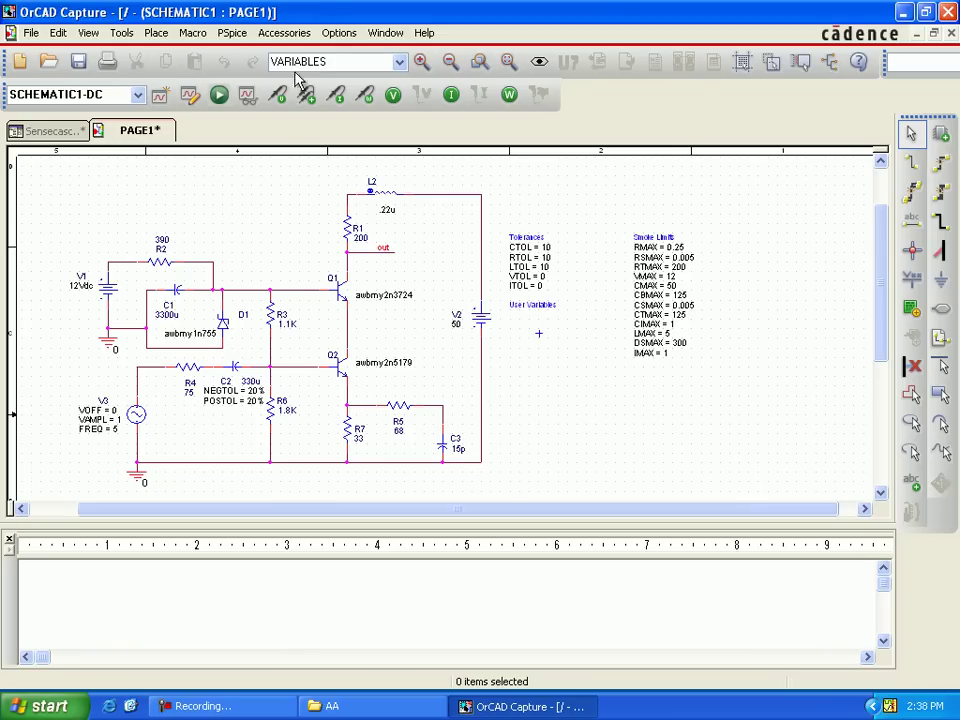
Create another new simulation profile named AC with no inherited settings
{"action": "left_click", "coordinate": [234, 35]}
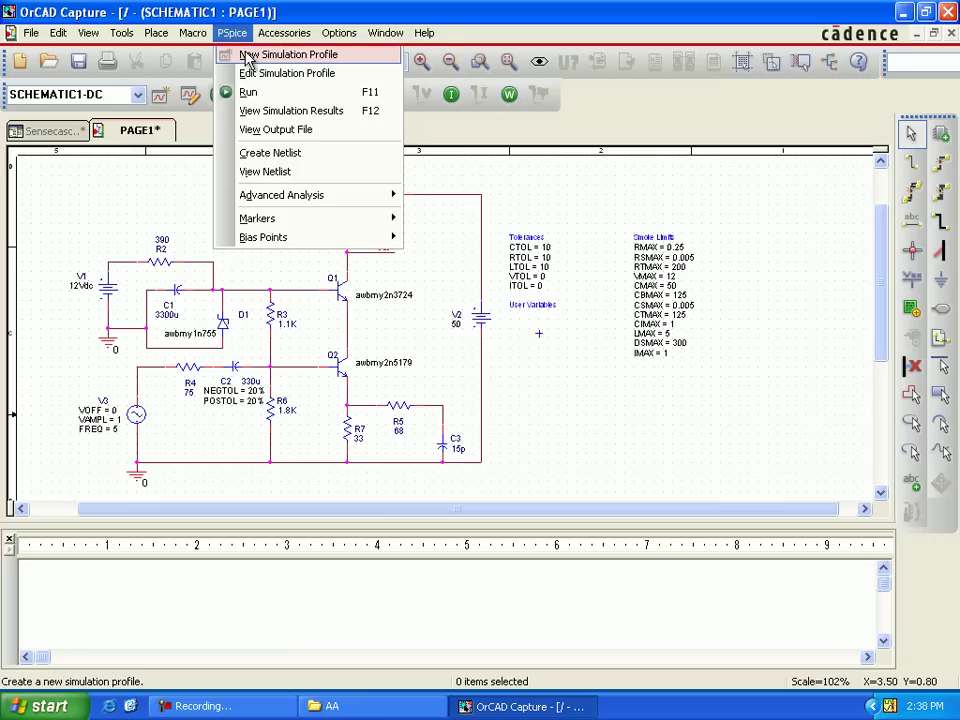
{"action": "left_click", "coordinate": [247, 57]}
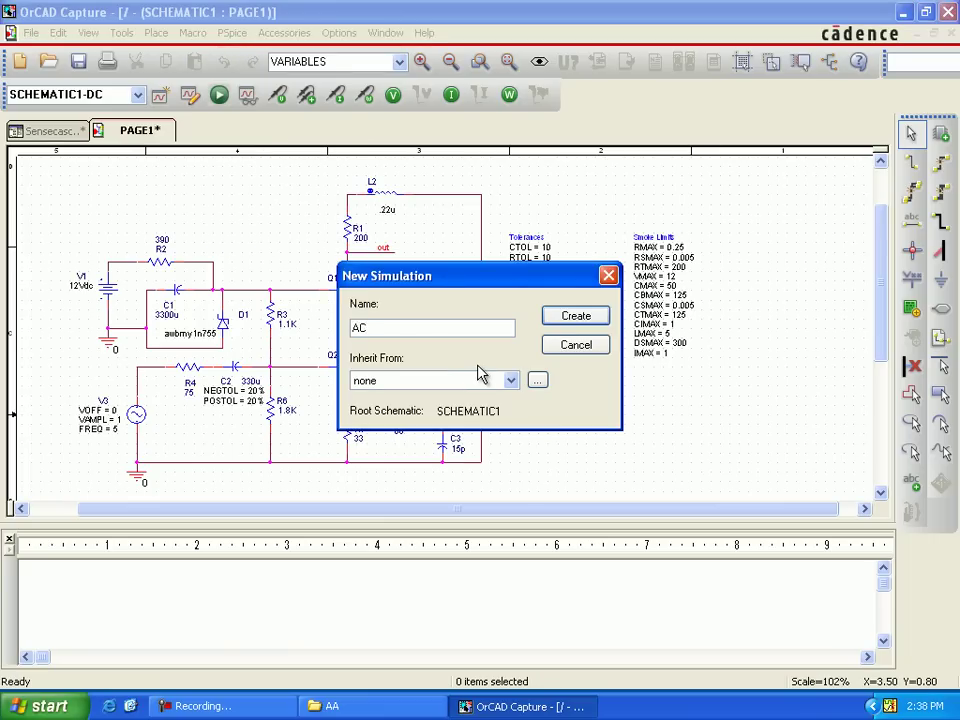
{"action": "left_click", "coordinate": [570, 316]}
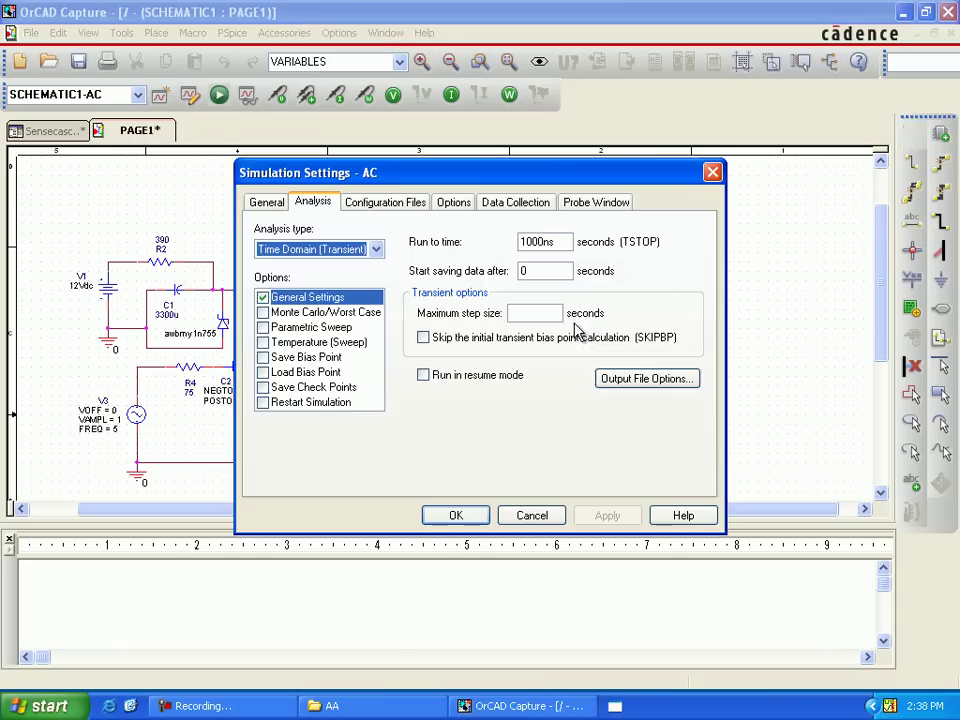
Configure the AC profile as a logarithmic AC Sweep/Noise analysis from 1Meg to 600Meg with 100 points per decade, and accept it
{"action": "left_click", "coordinate": [376, 249]}
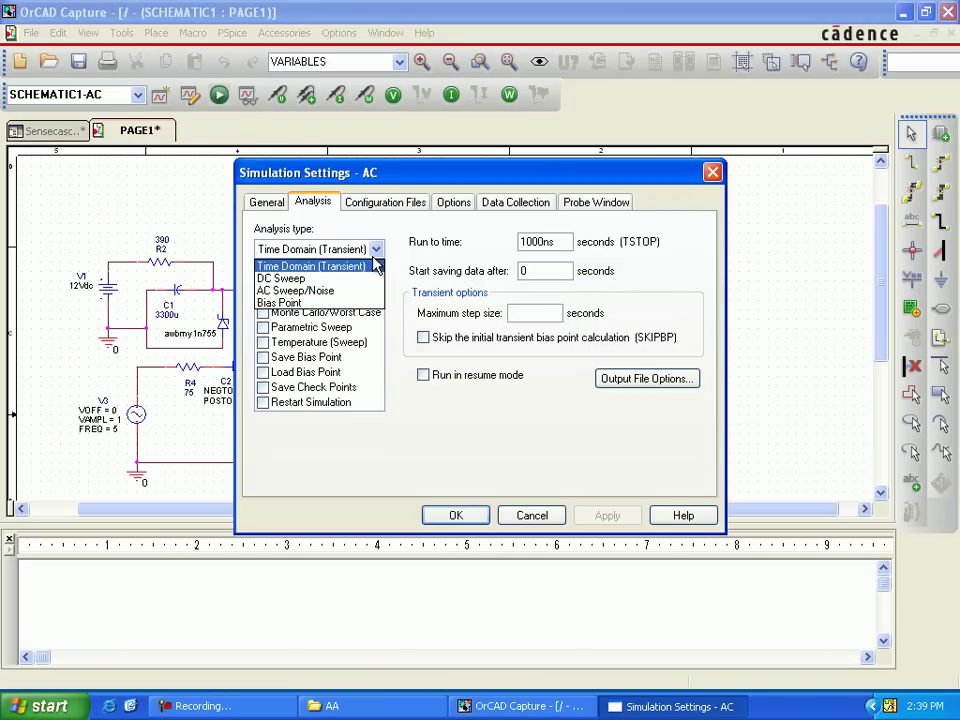
{"action": "left_click", "coordinate": [364, 292]}
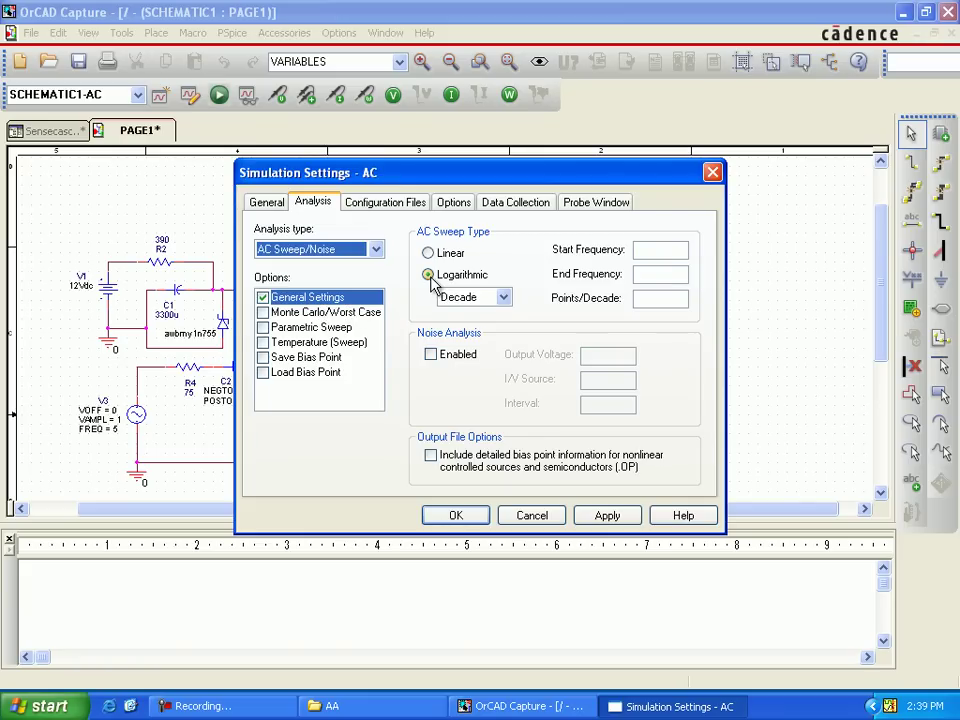
{"action": "left_click", "coordinate": [644, 250]}
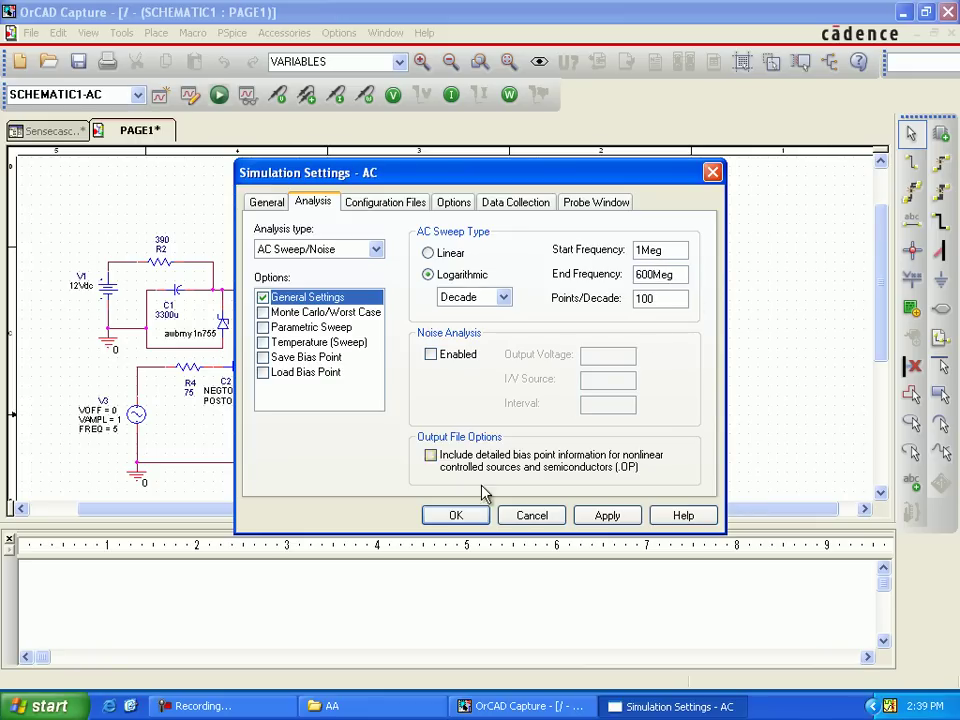
{"action": "left_click", "coordinate": [456, 516]}
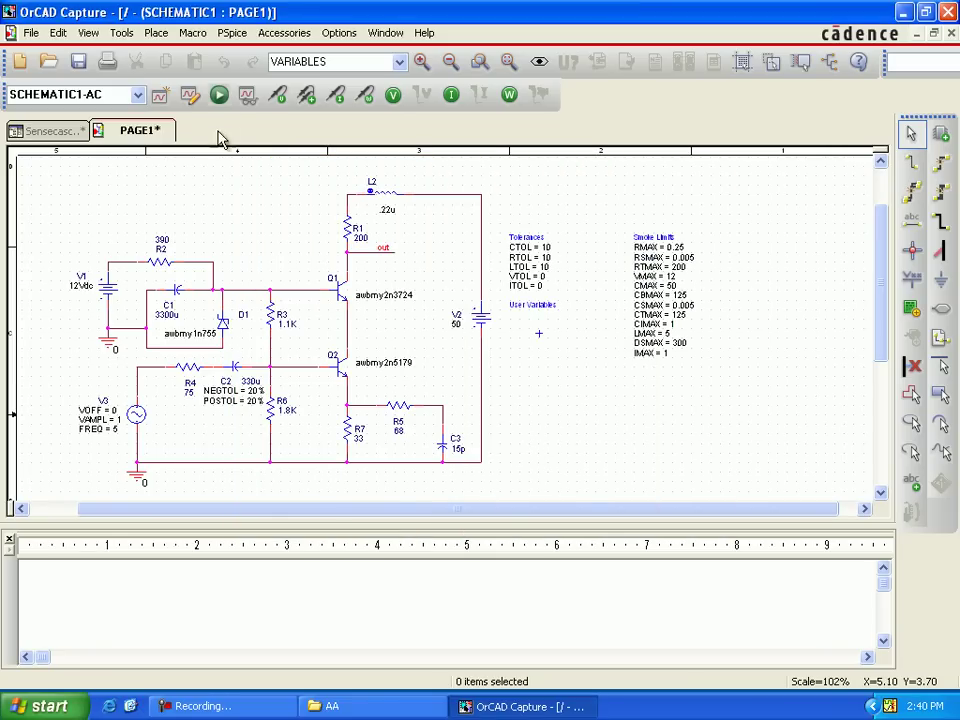
Examine the configuration files in the AC simulation profile's settings
{"action": "left_click", "coordinate": [225, 36]}
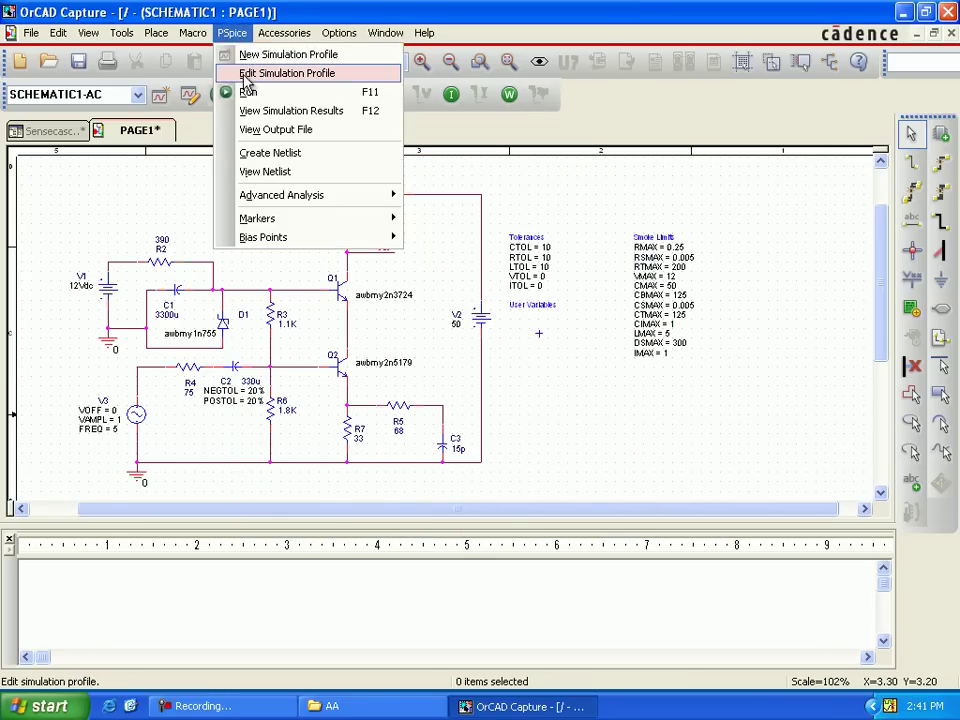
{"action": "left_click", "coordinate": [228, 72]}
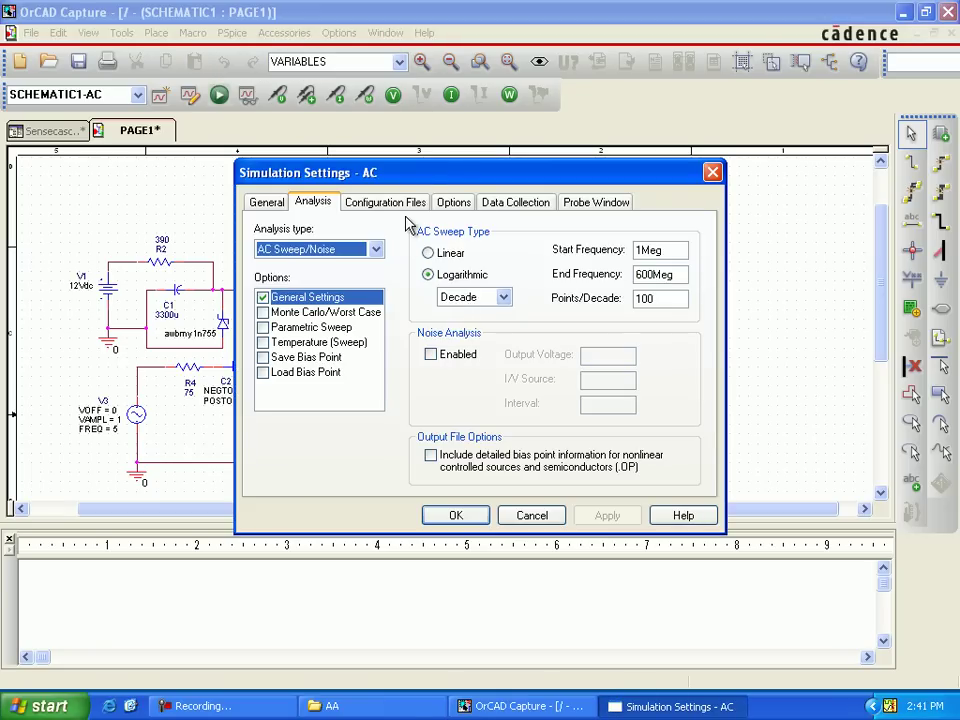
{"action": "left_click", "coordinate": [406, 204]}
{"action": "left_click", "coordinate": [279, 259]}
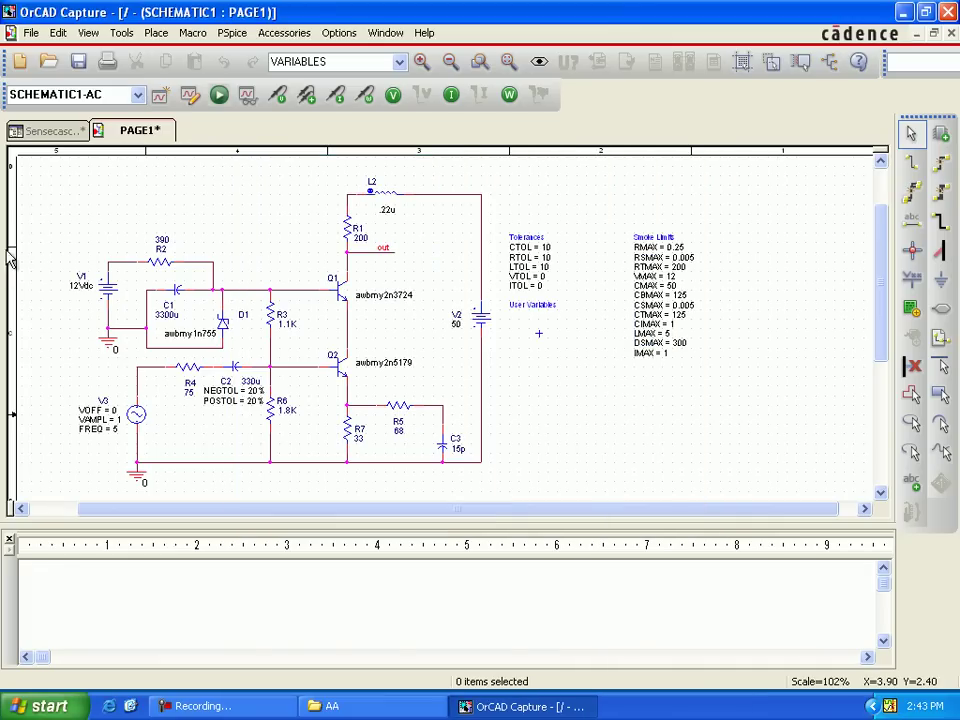
Simulate the SCHEMATIC1-AC profile from the Simulation Profiles listed in the Sensecascode project
{"action": "left_click", "coordinate": [45, 132]}
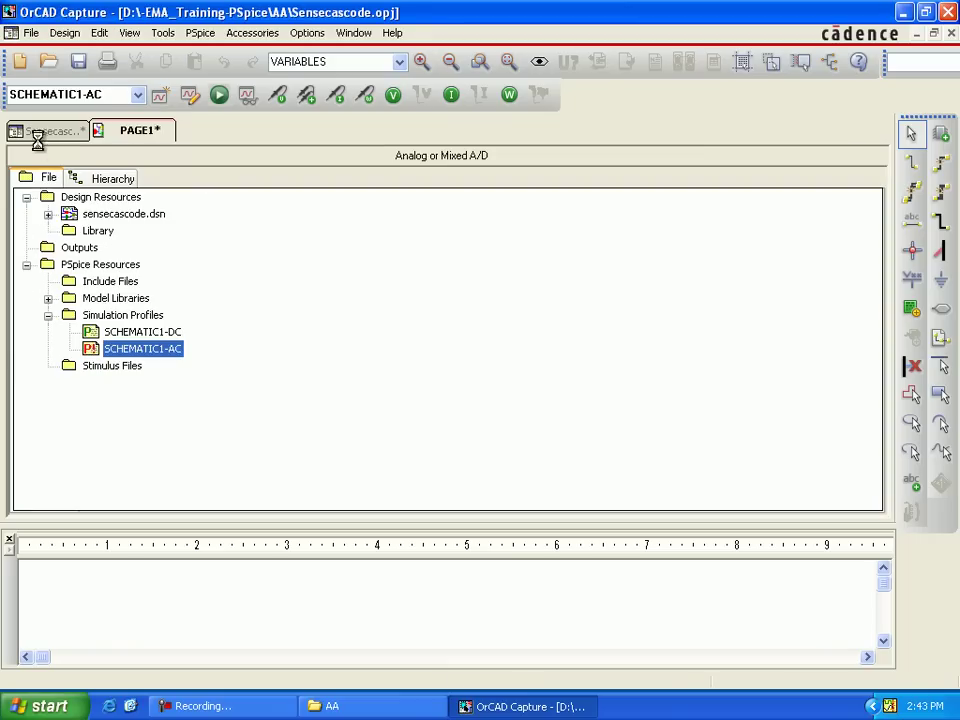
{"action": "double_click", "coordinate": [160, 350]}
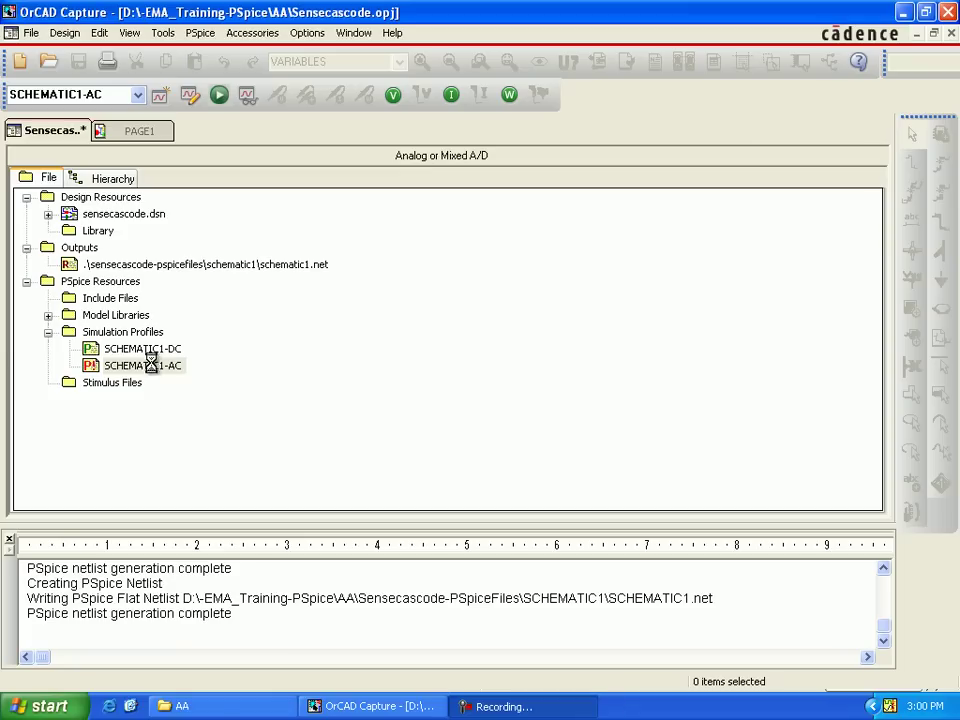
{"action": "right_click", "coordinate": [163, 370]}
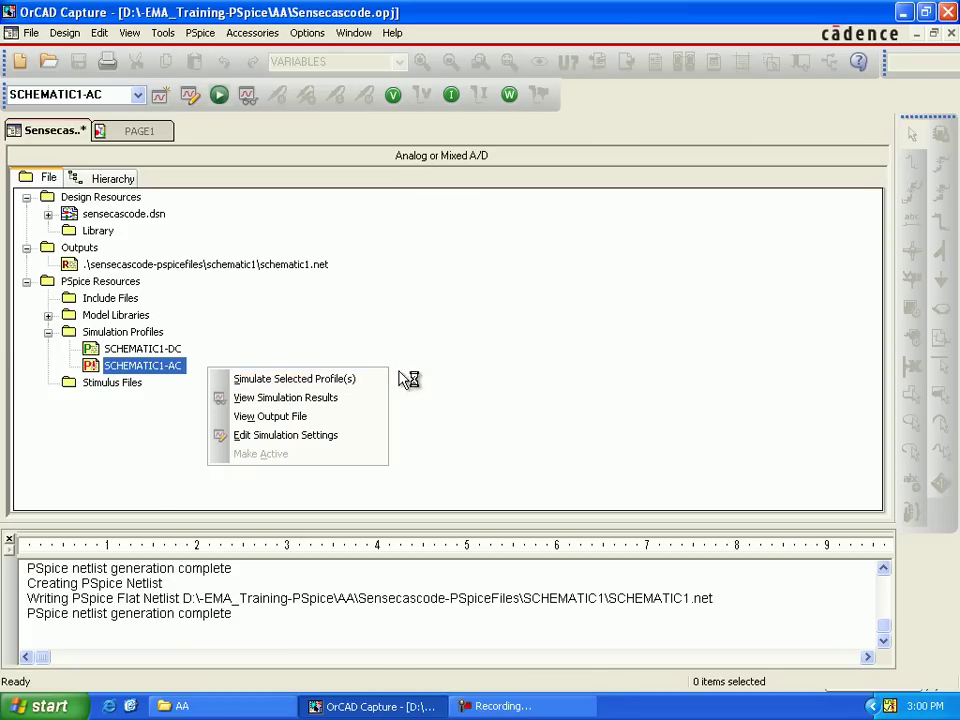
{"action": "left_click", "coordinate": [311, 379]}
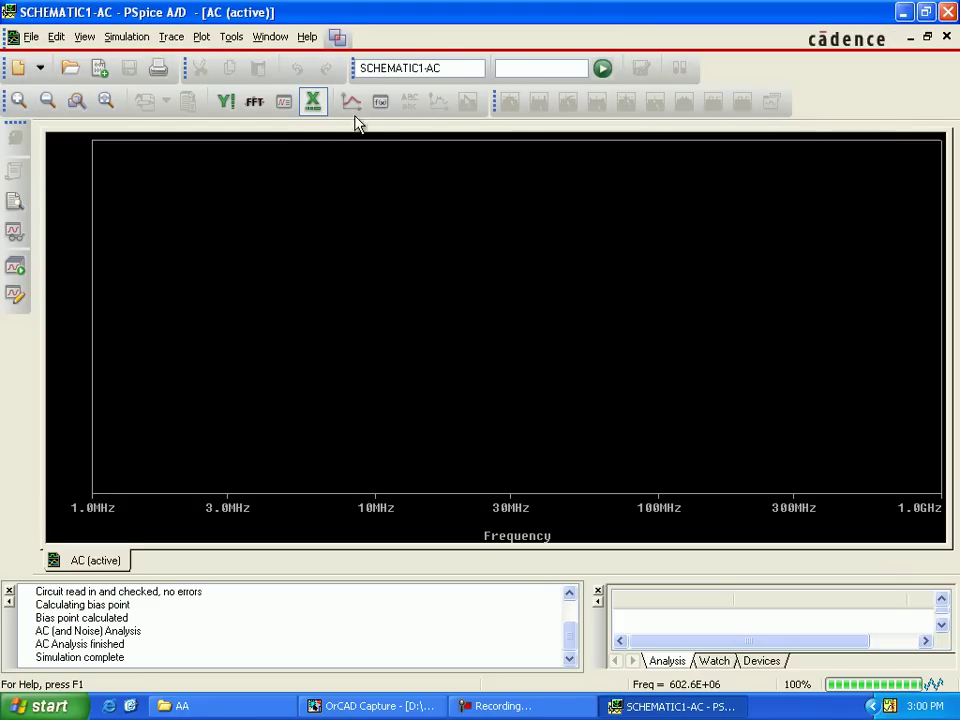
Add a trace with the expression Vdb(out) to the AC simulation plot
{"action": "left_click", "coordinate": [352, 103]}
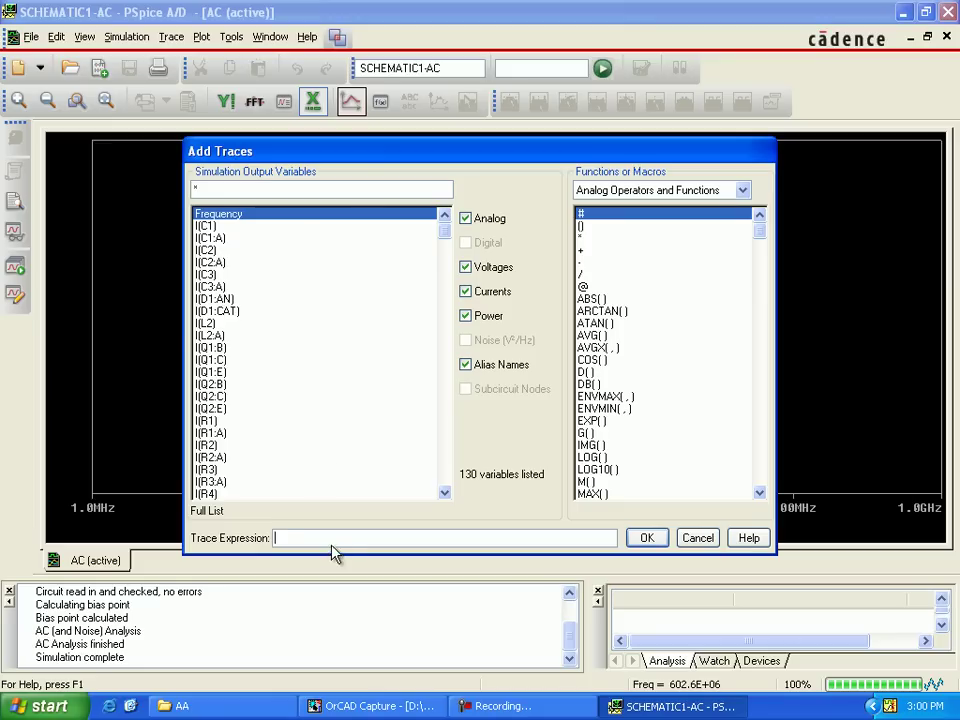
{"action": "left_click_drag", "start_coordinate": [444, 230], "coordinate": [447, 448]}
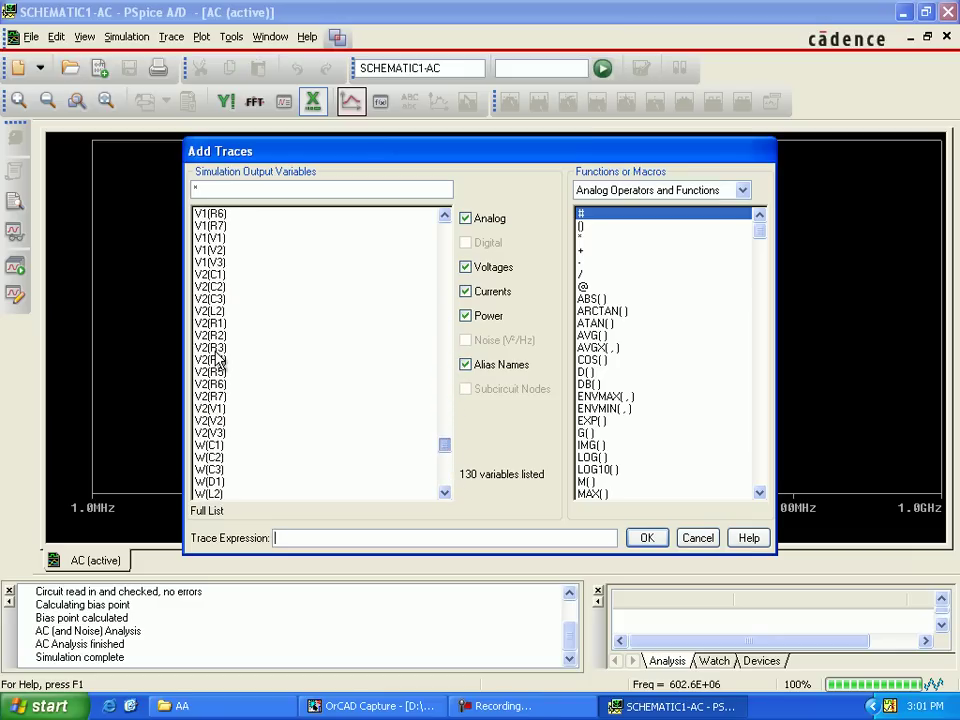
{"action": "scroll", "coordinate": [218, 360], "scroll_direction": "up", "scroll_amount": 15}
{"action": "left_click", "coordinate": [211, 348]}
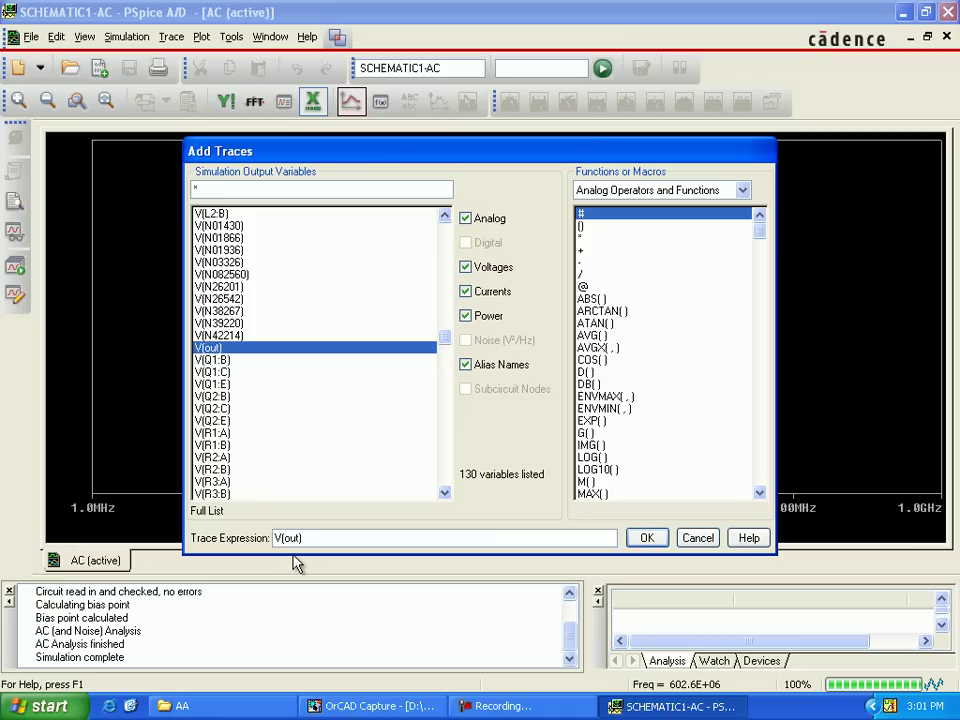
{"action": "type", "text": "db"}
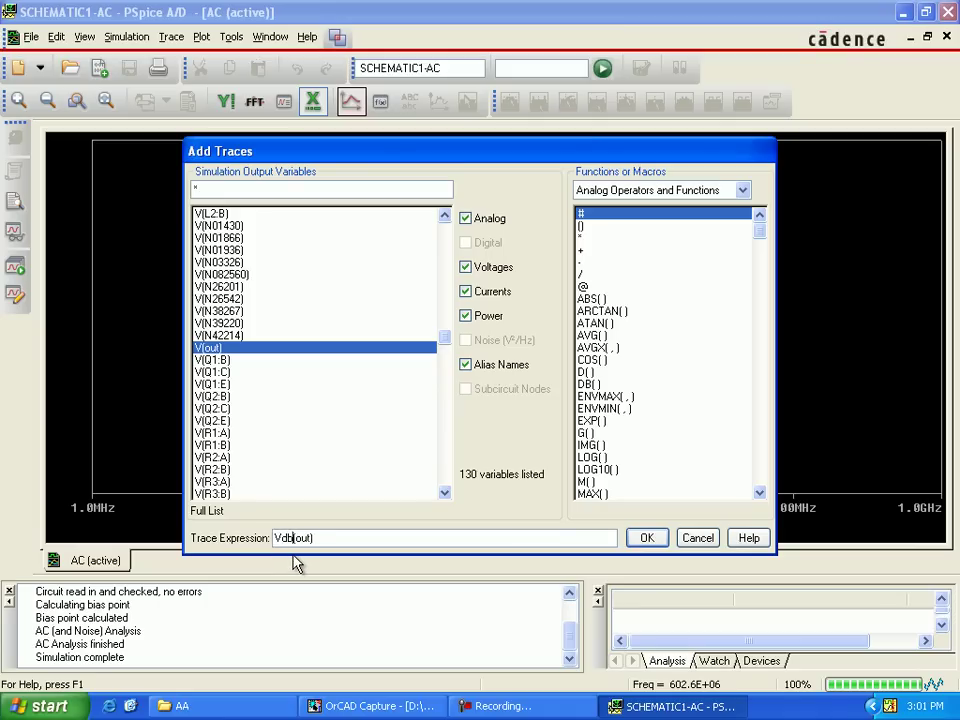
{"action": "left_click", "coordinate": [650, 538]}
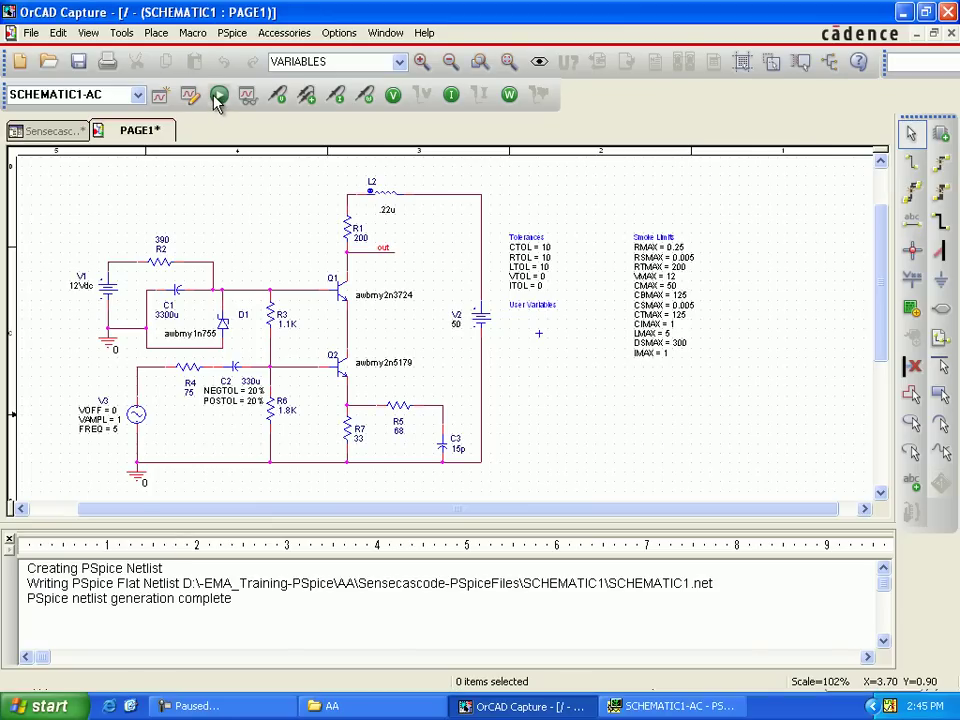
Run the SCHEMATIC1-AC simulation from the schematic page, and show the Measurement Results table below the plot
{"action": "left_click", "coordinate": [218, 96]}
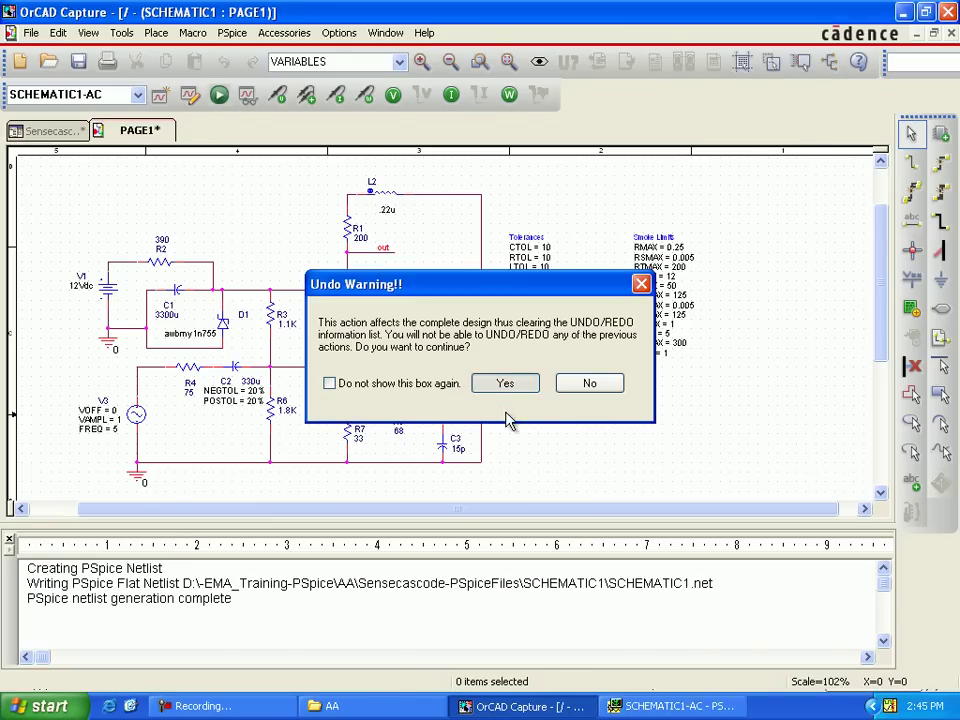
{"action": "key", "text": "Return"}
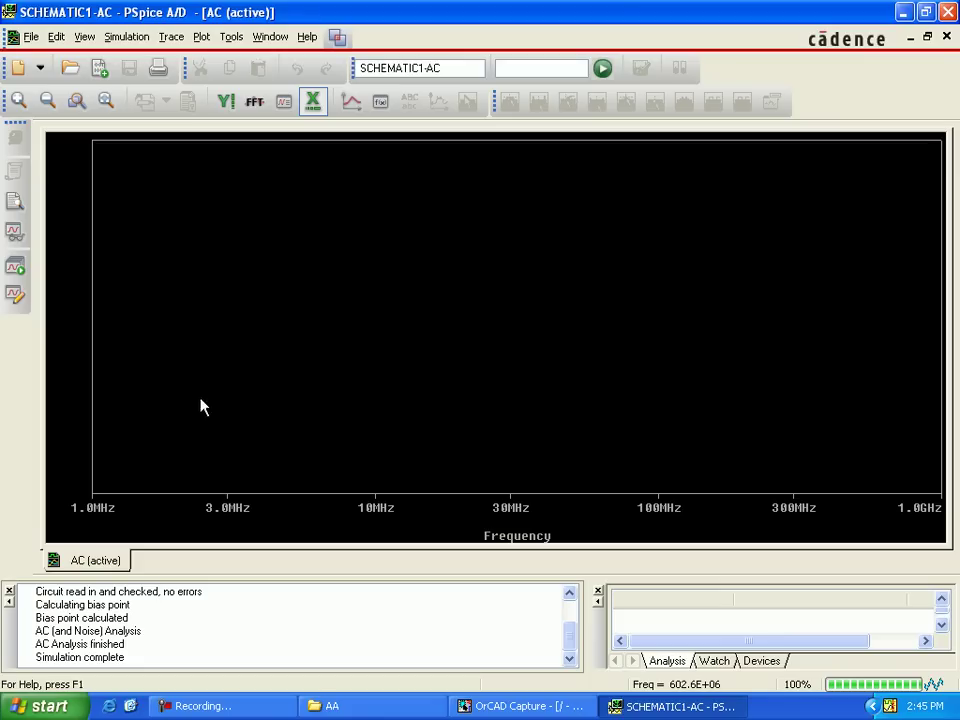
{"action": "left_click", "coordinate": [84, 37]}
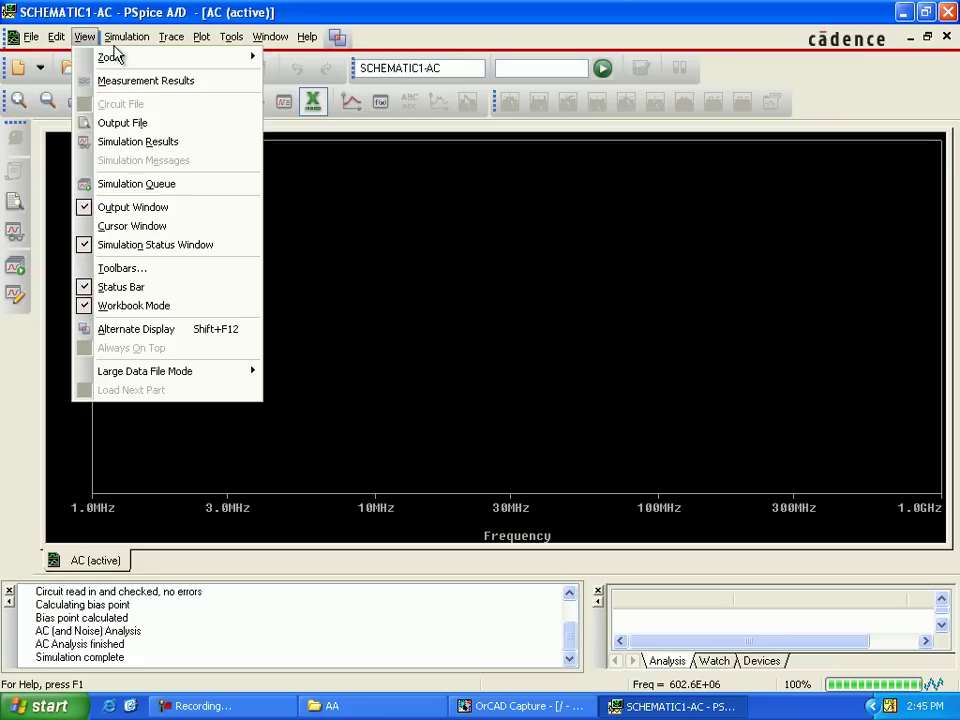
{"action": "left_click", "coordinate": [100, 82]}
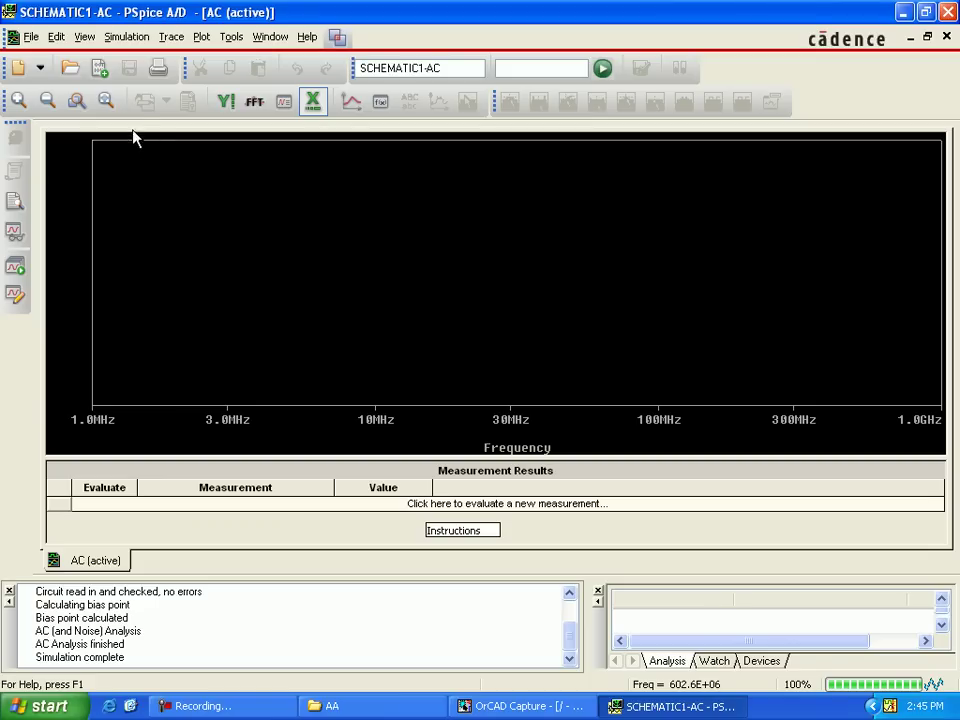
Open the Evaluate Measurement dialog for the AC simulation results
{"action": "key", "text": "alt+r"}
{"action": "key", "text": "Down"}
{"action": "key", "text": "Down"}
{"action": "key", "text": "Down"}
{"action": "key", "text": "Down"}
{"action": "key", "text": "Down"}
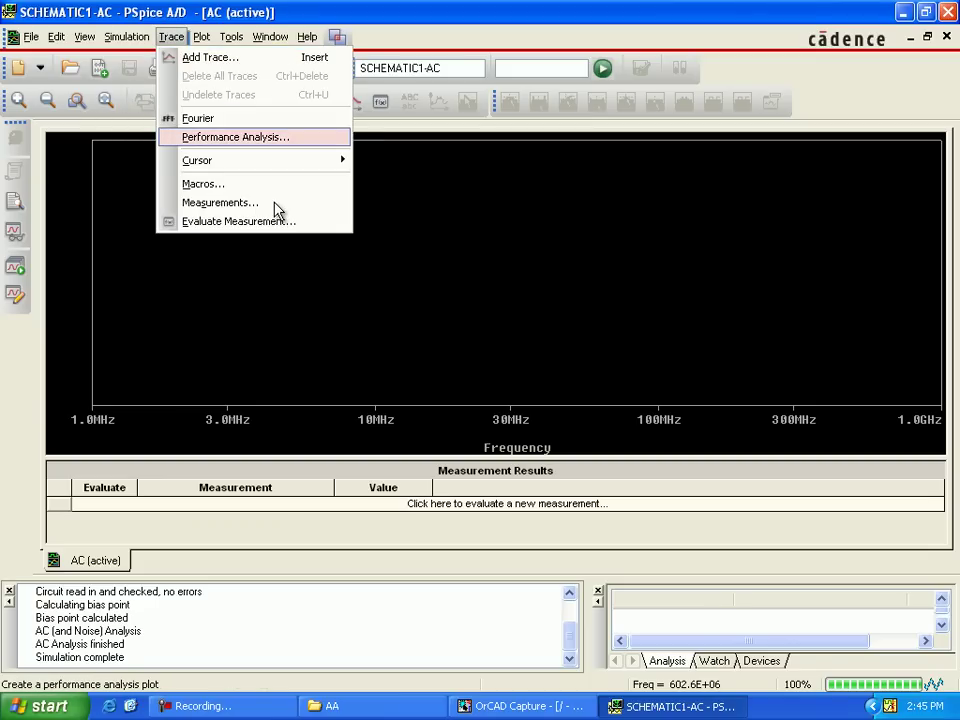
{"action": "key", "text": "Up"}
{"action": "key", "text": "Up"}
{"action": "key", "text": "Up"}
{"action": "key", "text": "Up"}
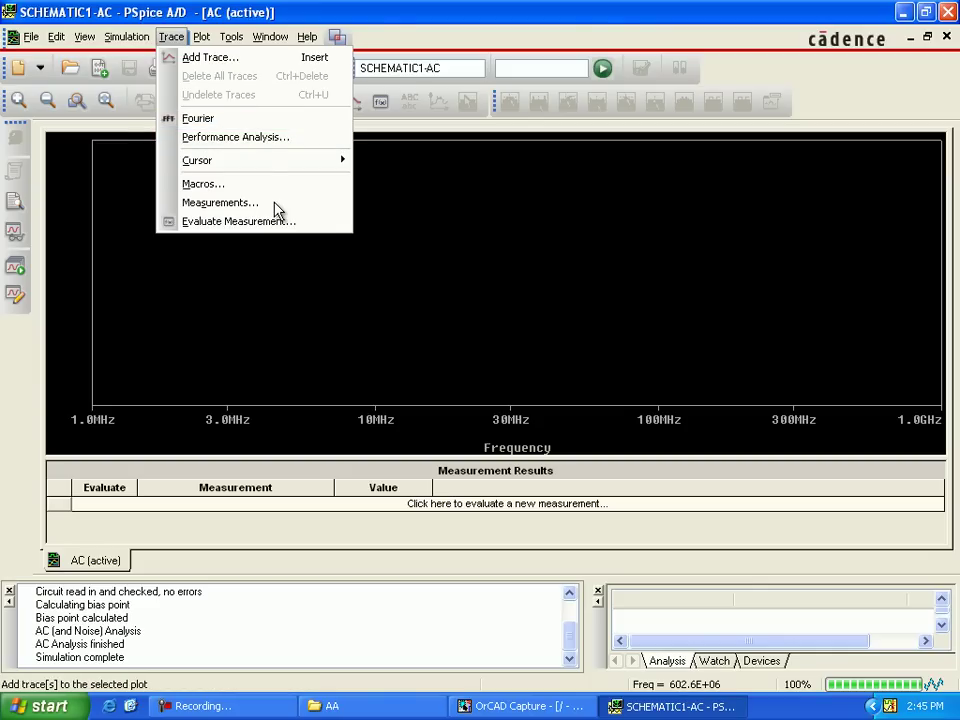
{"action": "key", "text": "Down"}
{"action": "key", "text": "Down"}
{"action": "key", "text": "Down"}
{"action": "key", "text": "Down"}
{"action": "key", "text": "Down"}
{"action": "key", "text": "Down"}
{"action": "key", "text": "Down"}
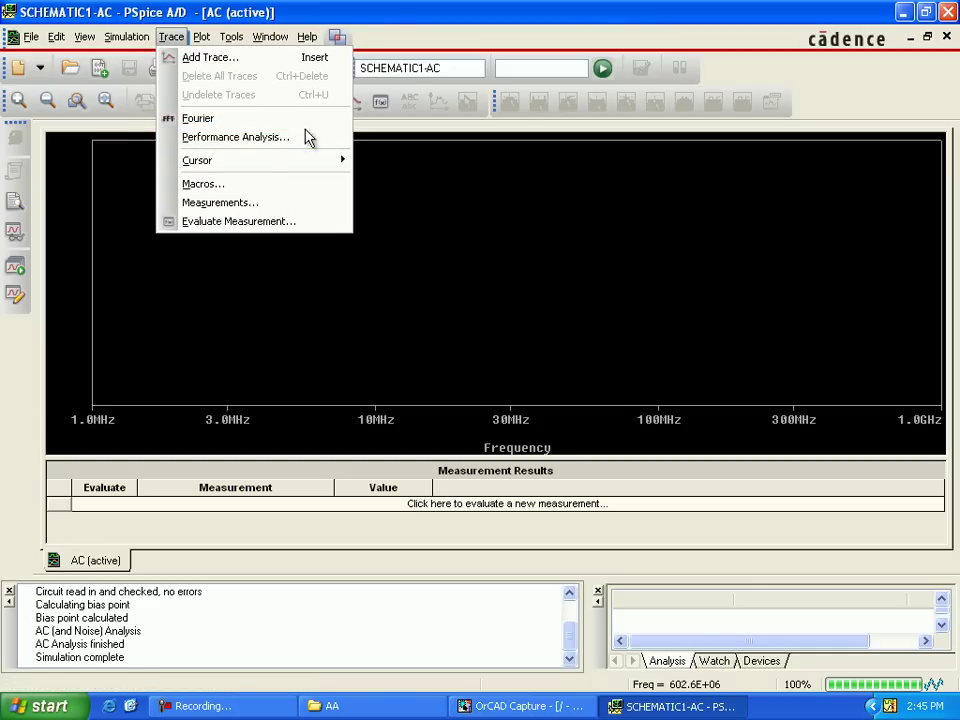
{"action": "left_click", "coordinate": [330, 221]}
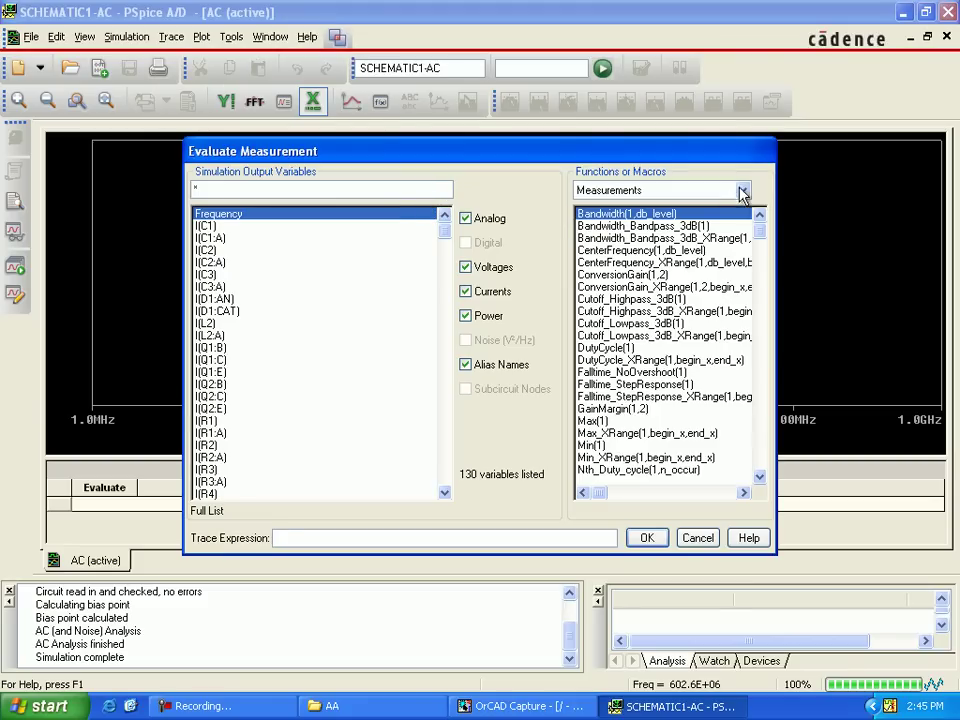
Evaluate the Cutoff_Lowpass_3dB measurement on the output variable V(out)
{"action": "key", "text": "Down"}
{"action": "key", "text": "Down"}
{"action": "key", "text": "Down"}
{"action": "key", "text": "Down"}
{"action": "key", "text": "Down"}
{"action": "key", "text": "Down"}
{"action": "key", "text": "Down"}
{"action": "key", "text": "Down"}
{"action": "key", "text": "Down"}
{"action": "key", "text": "Return"}
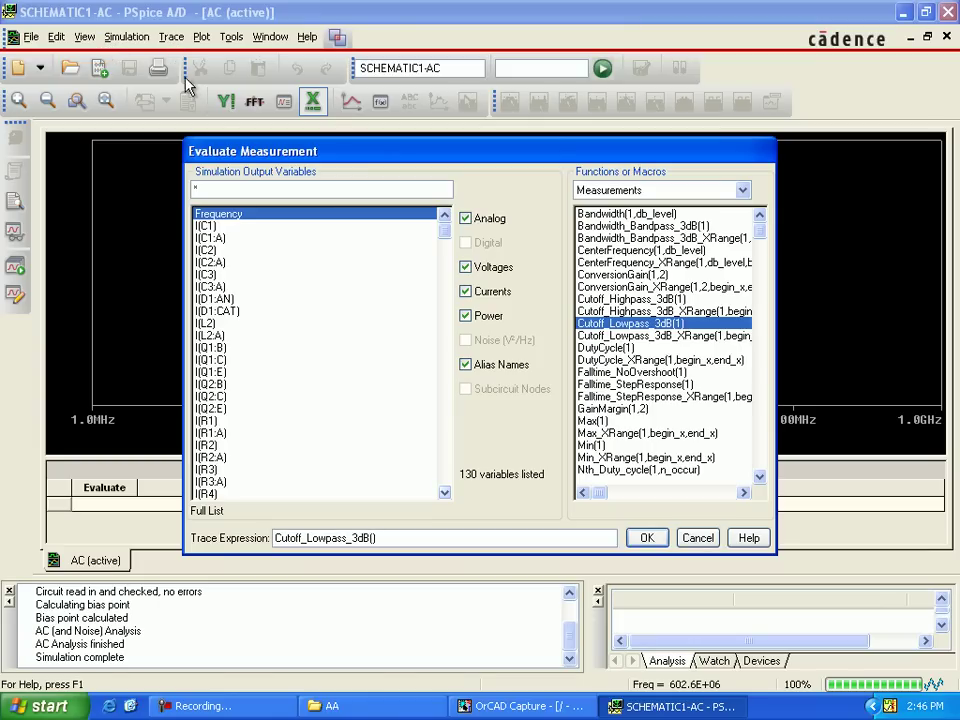
{"action": "scroll", "coordinate": [215, 228], "scroll_direction": "down", "scroll_amount": 6}
{"action": "scroll", "coordinate": [215, 228], "scroll_direction": "down", "scroll_amount": 6}
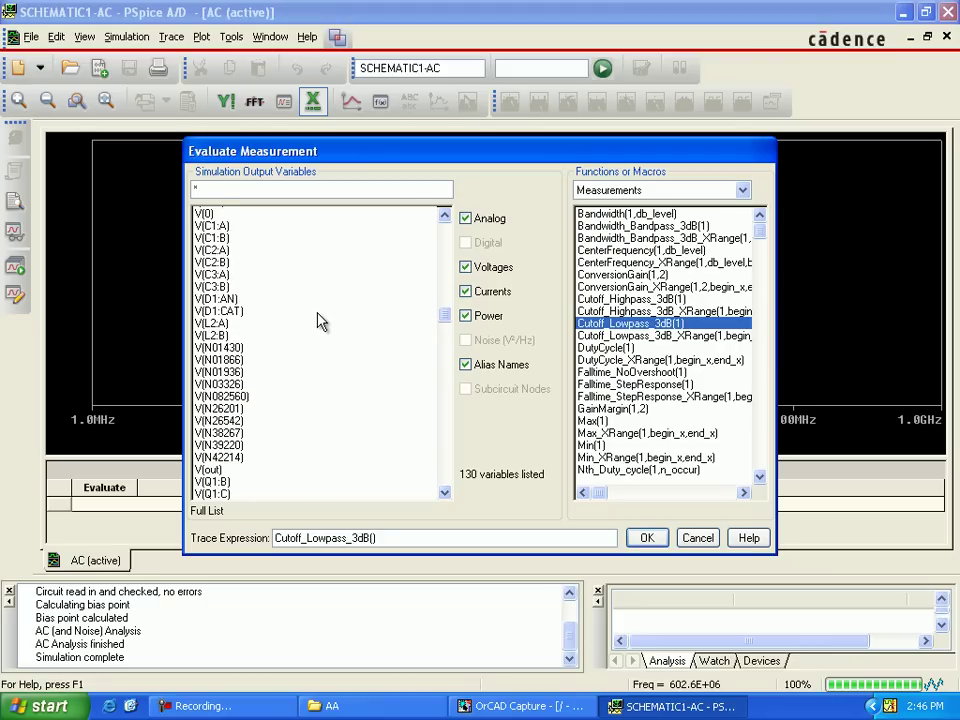
{"action": "type", "text": "V(out)"}
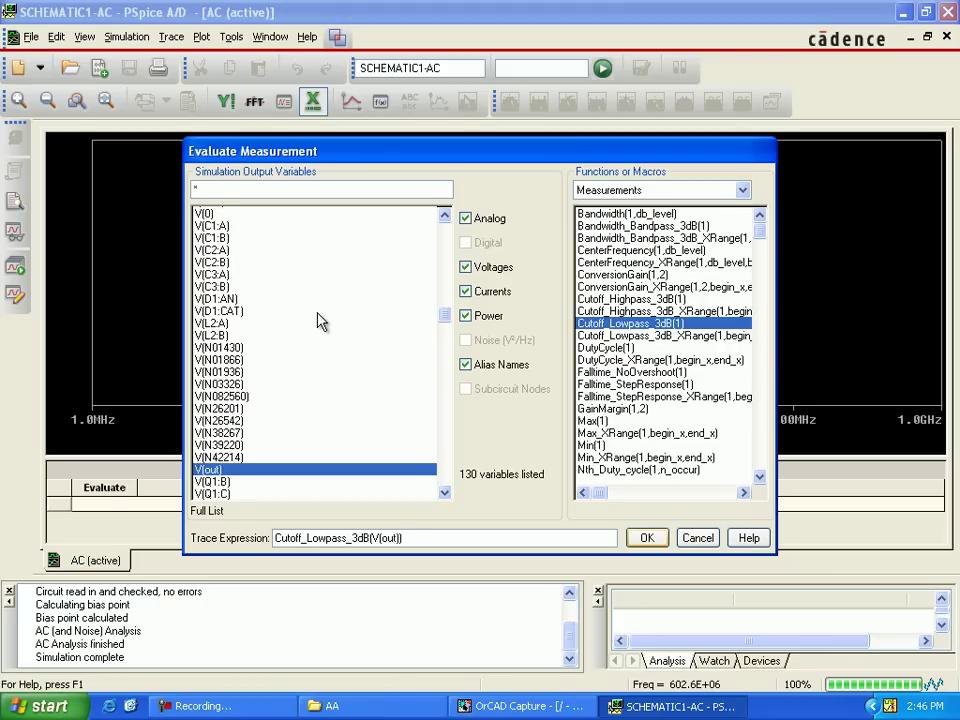
{"action": "key", "text": "Return"}
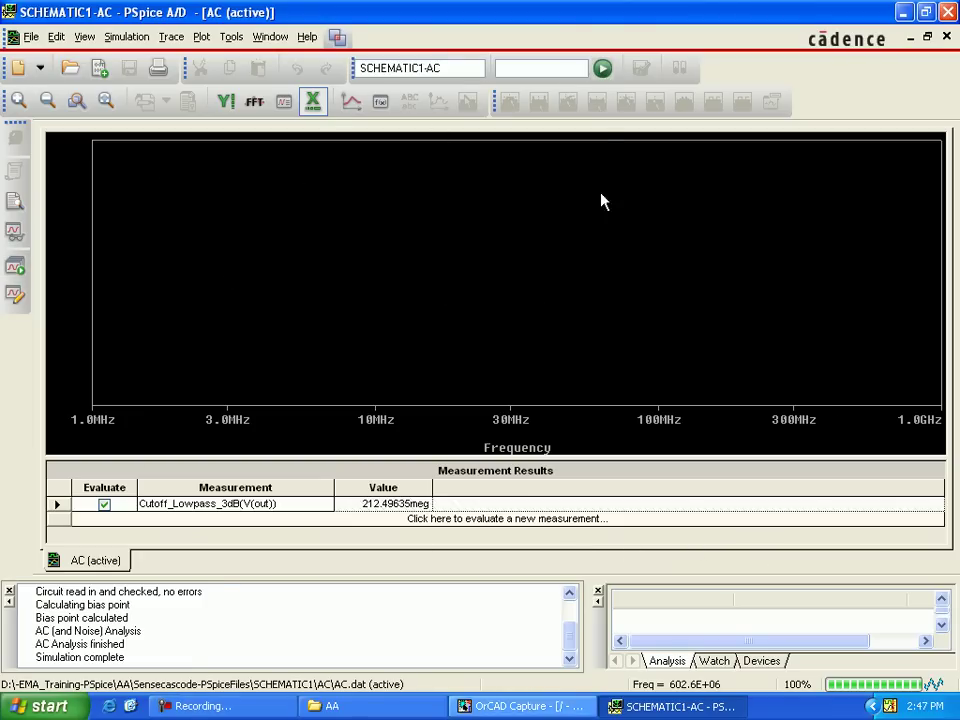
Switch to OrCAD Capture and simulate the SCHEMATIC1-DC profile from the Sensecascode project, accepting the loss of the undo history
{"action": "key", "text": "alt+Tab"}
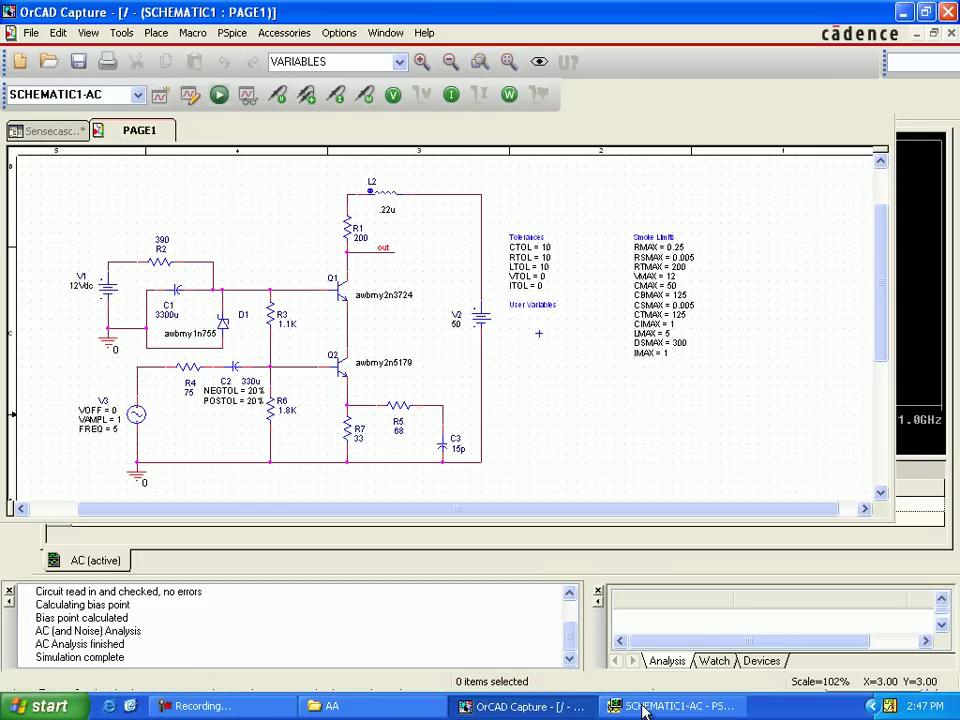
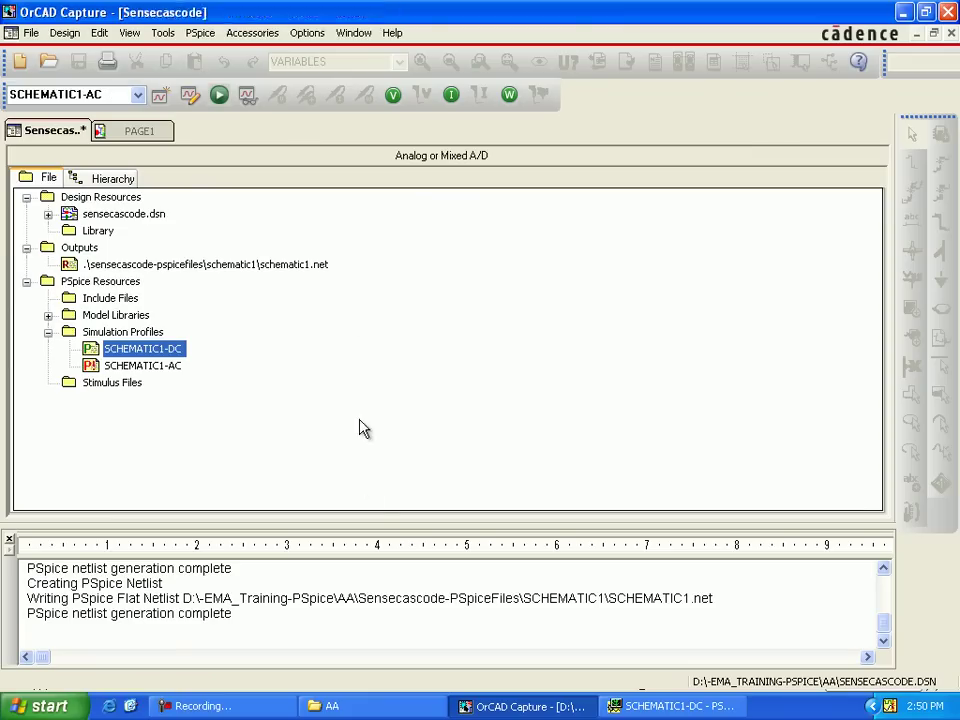
{"action": "key", "text": "shift+F10"}
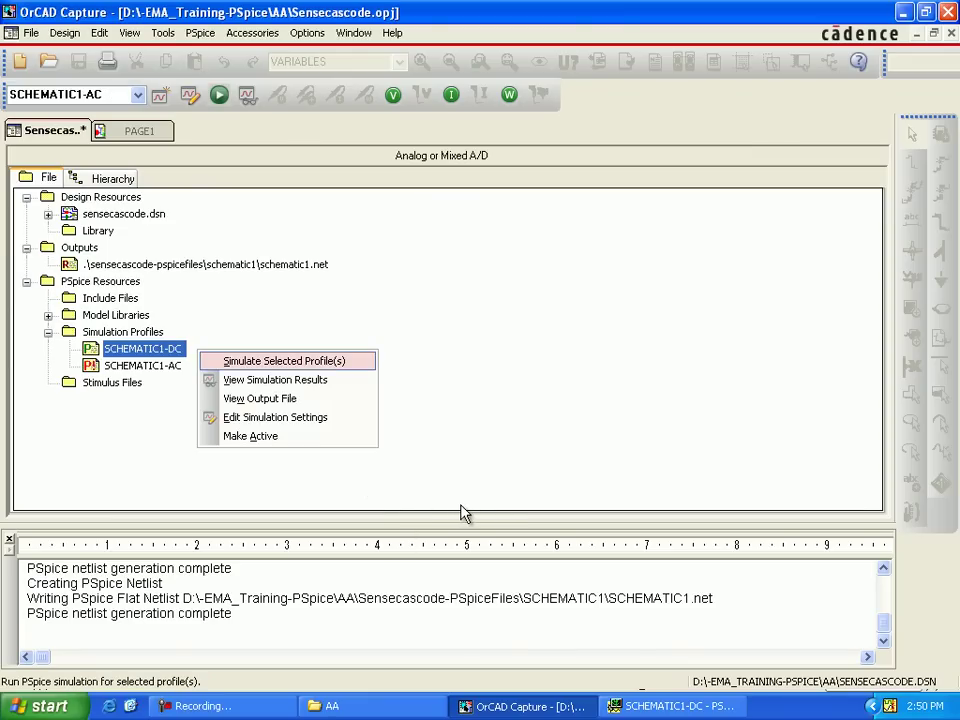
{"action": "key", "text": "Return"}
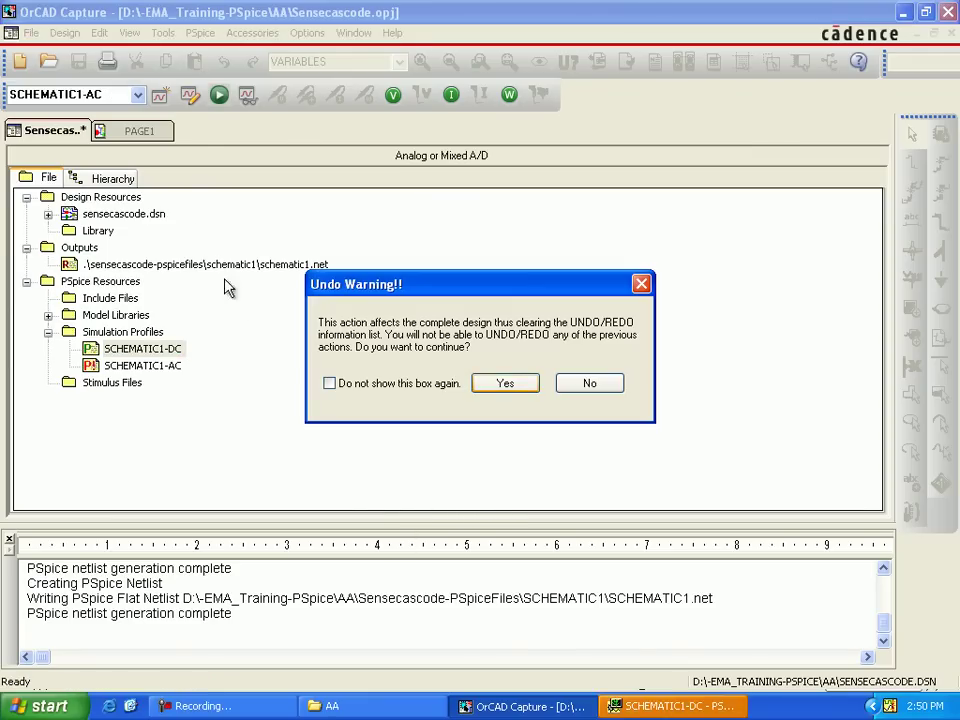
{"action": "key", "text": "Return"}
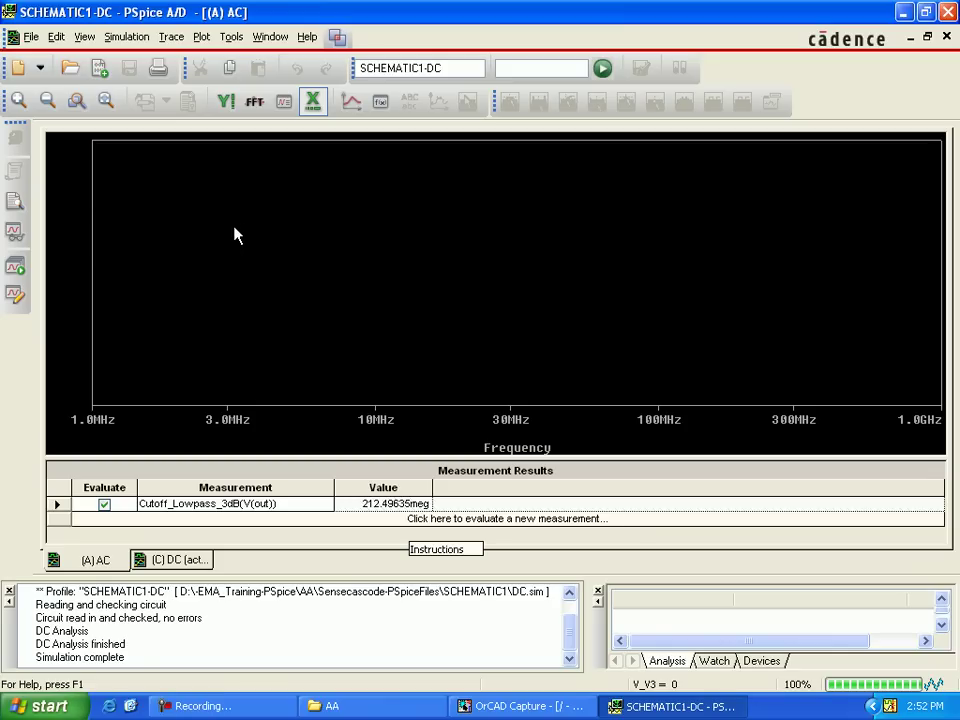
{"action": "key", "text": "alt"}
{"action": "key", "text": "Right"}
{"action": "key", "text": "Right"}
{"action": "key", "text": "Down"}
{"action": "key", "text": "Down"}
{"action": "key", "text": "Return"}
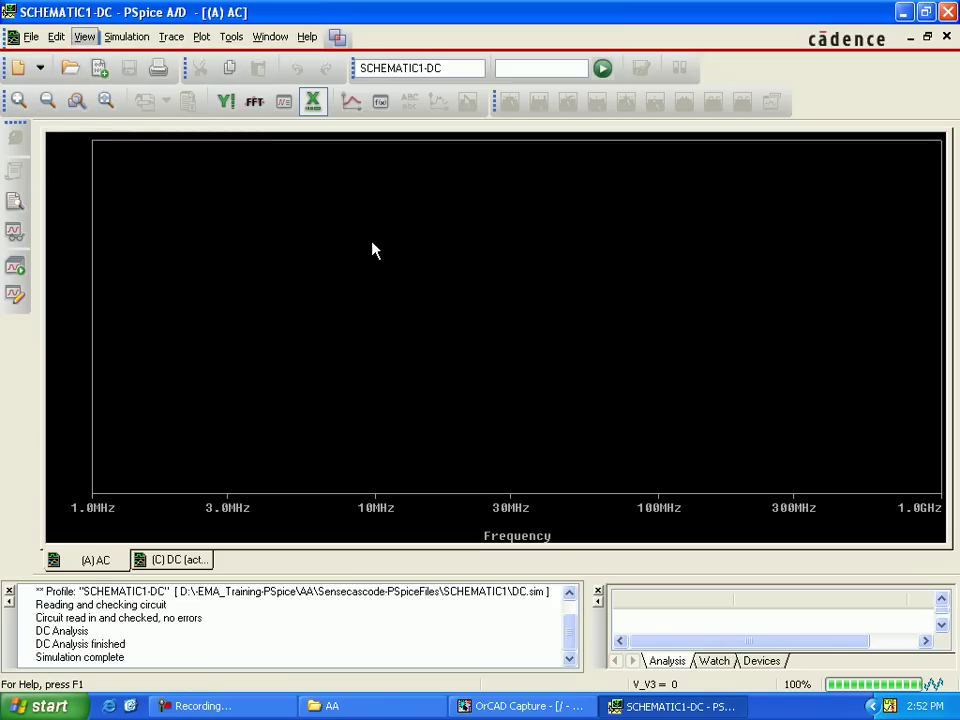
{"action": "key", "text": "Down"}
{"action": "key", "text": "Down"}
{"action": "key", "text": "Return"}
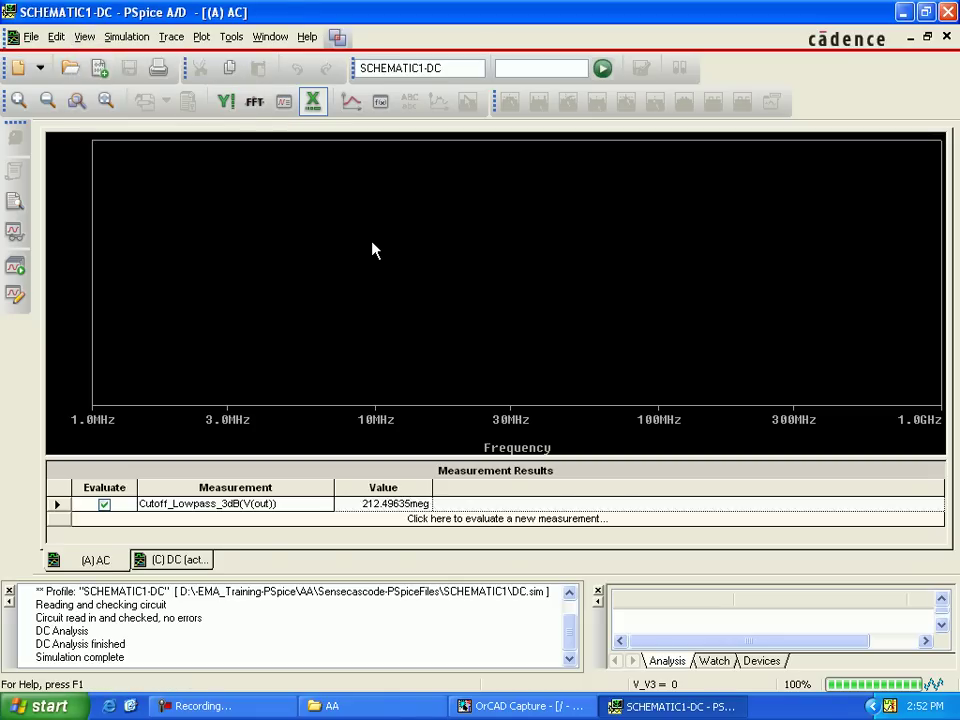
{"action": "key", "text": "alt+t"}
{"action": "key", "text": "e"}
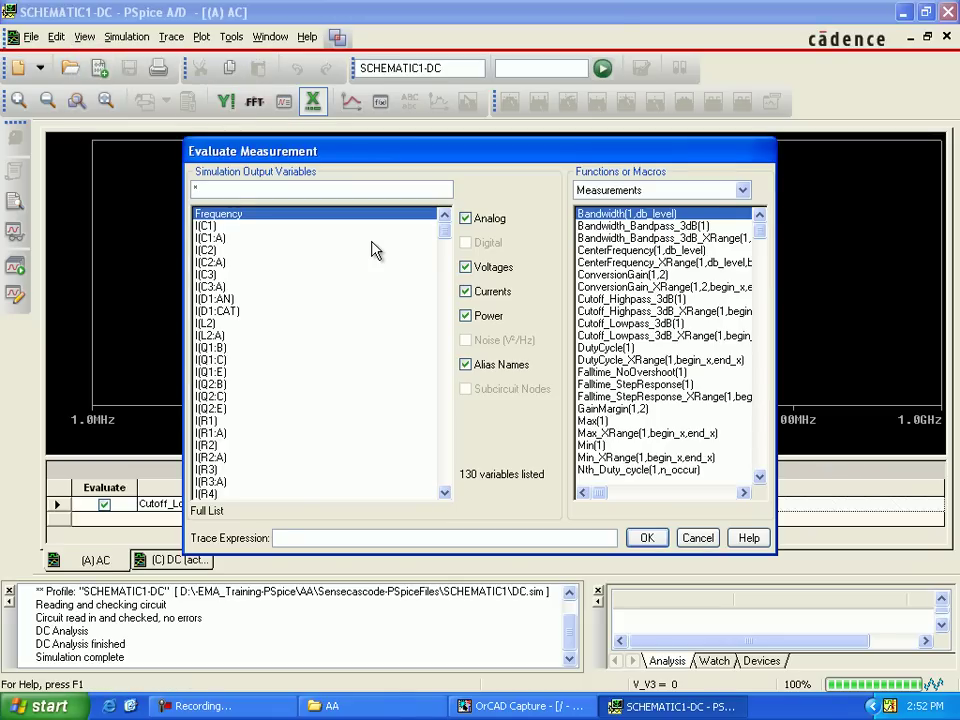
{"action": "key", "text": "Escape"}
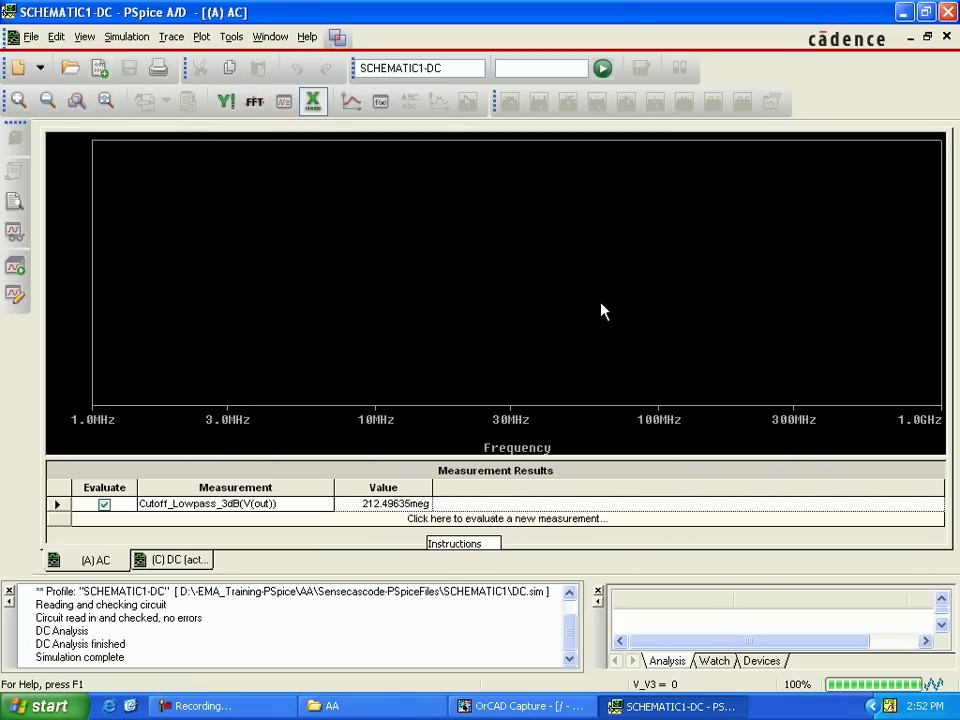
Evaluate a new measurement on the AC results with the expression Max(Vdb(out))
{"action": "key", "text": "alt+t"}
{"action": "key", "text": "e"}
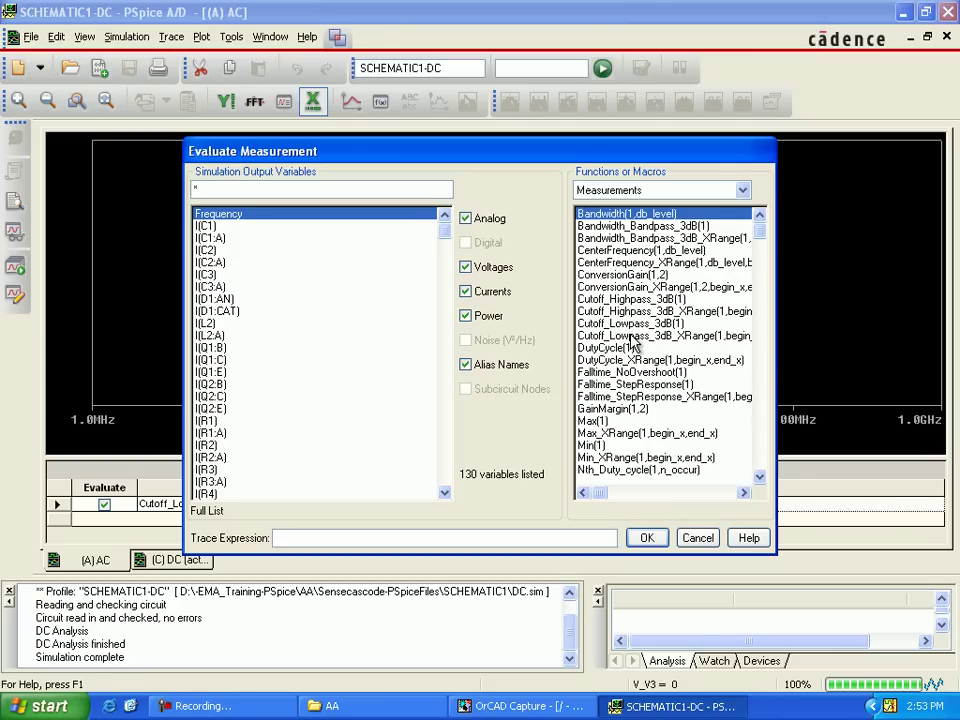
{"action": "key", "text": "m"}
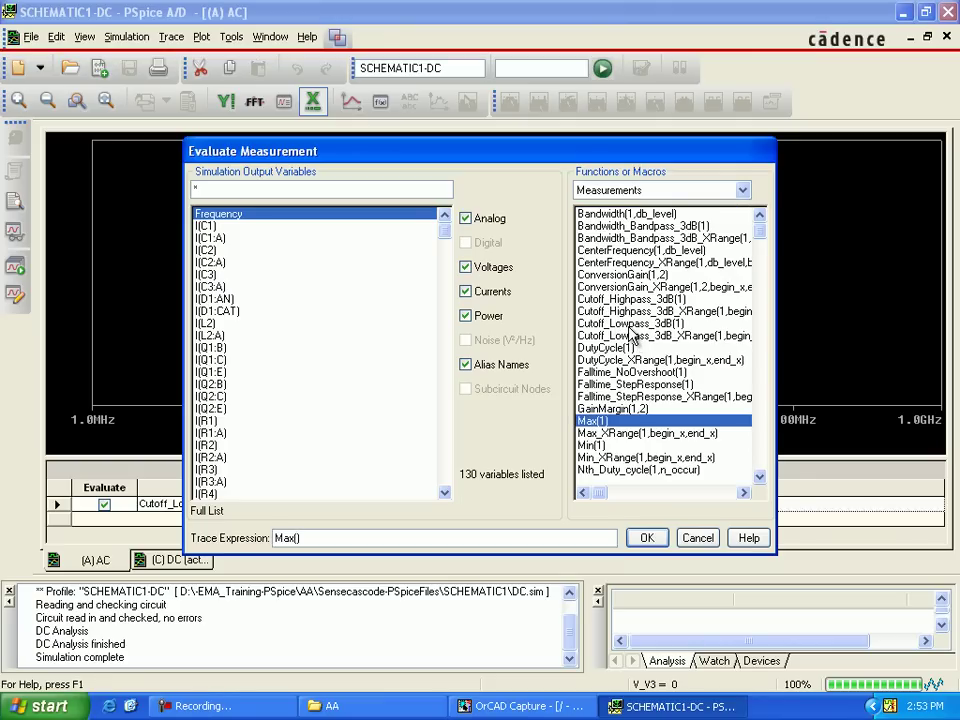
{"action": "scroll", "coordinate": [366, 251], "scroll_direction": "down", "scroll_amount": 20}
{"action": "scroll", "coordinate": [605, 336], "scroll_direction": "down", "scroll_amount": 15}
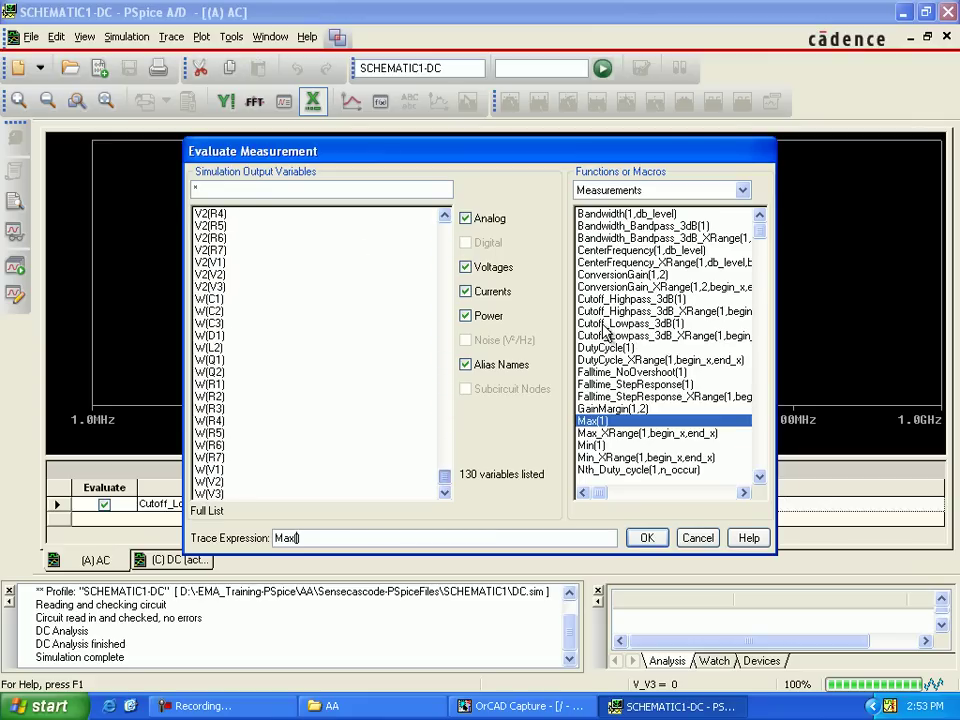
{"action": "scroll", "coordinate": [448, 420], "scroll_direction": "up", "scroll_amount": 15}
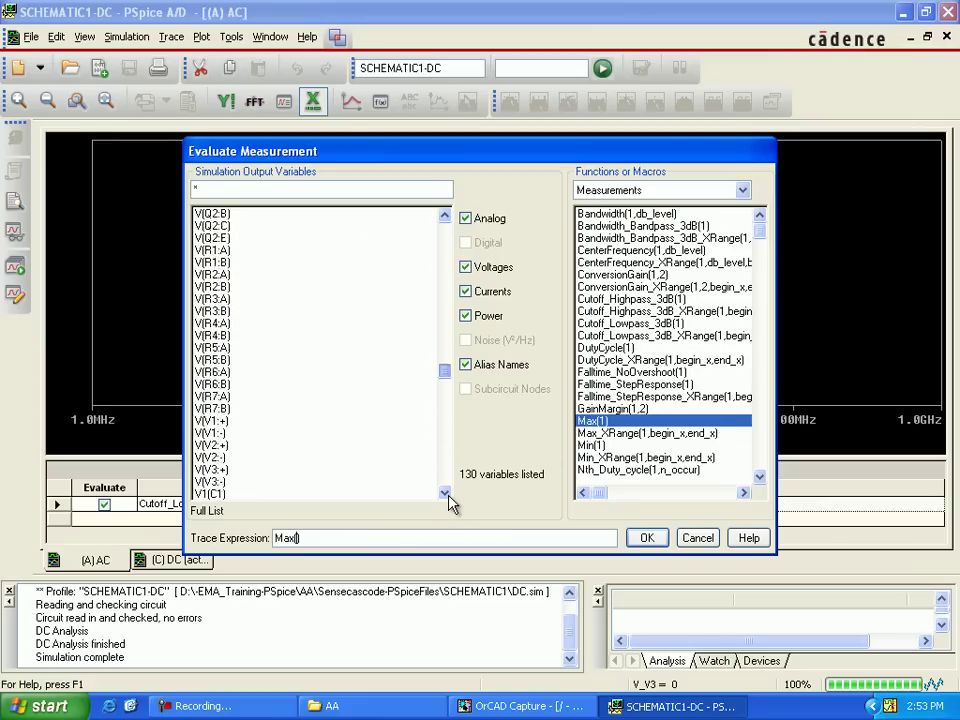
{"action": "scroll", "coordinate": [449, 503], "scroll_direction": "up", "scroll_amount": 4}
{"action": "type", "text": "V(out)"}
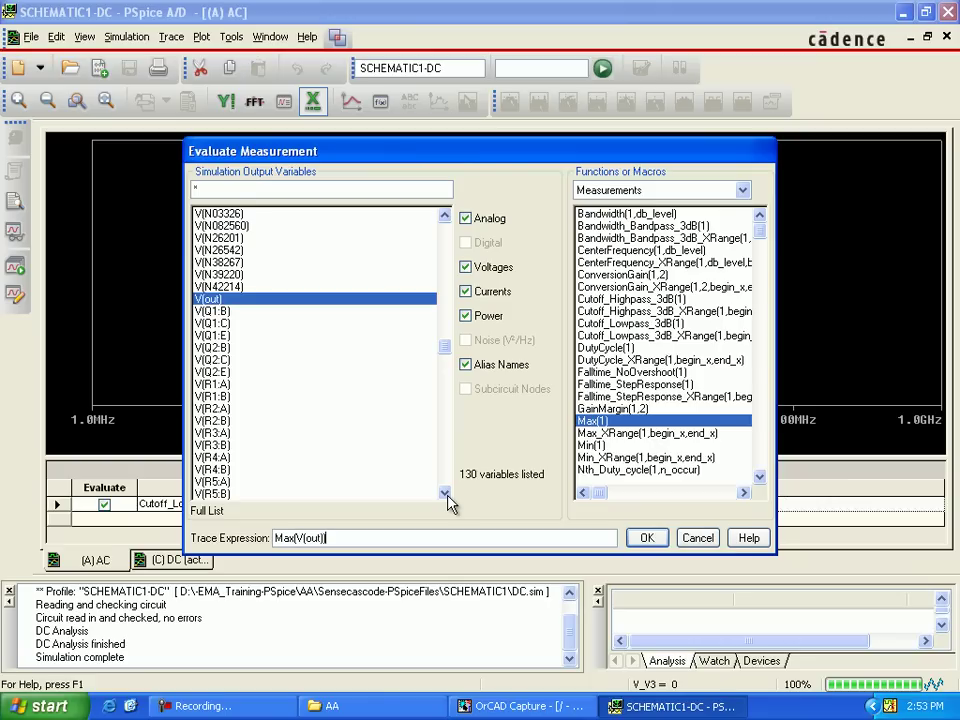
{"action": "key", "text": "Left"}
{"action": "key", "text": "Left"}
{"action": "key", "text": "Left"}
{"action": "key", "text": "Left"}
{"action": "key", "text": "Left"}
{"action": "type", "text": "db"}
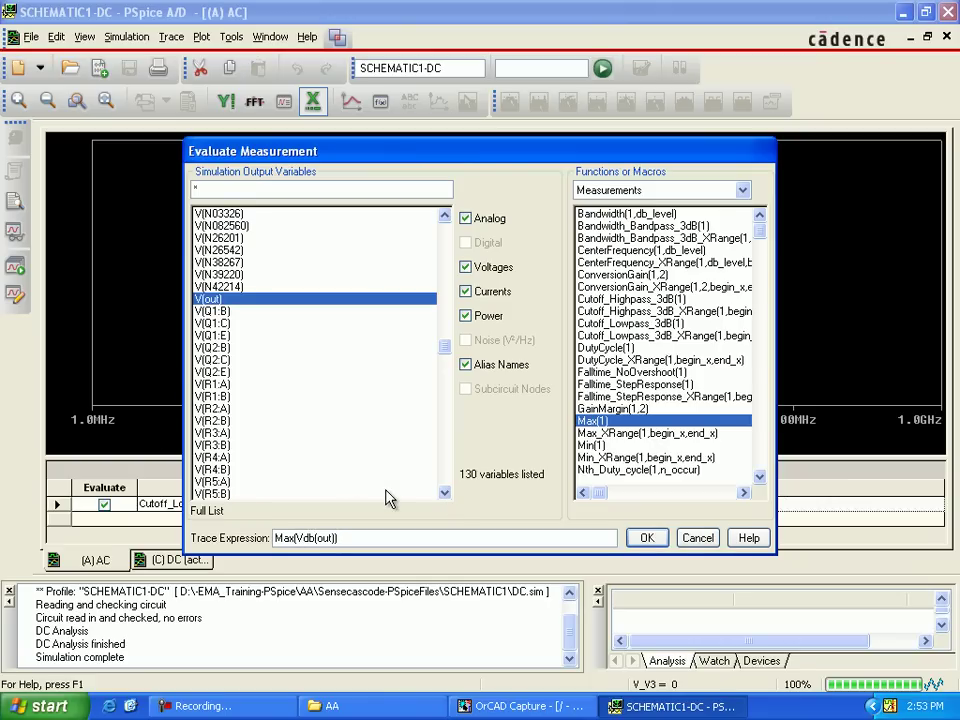
{"action": "key", "text": "Return"}
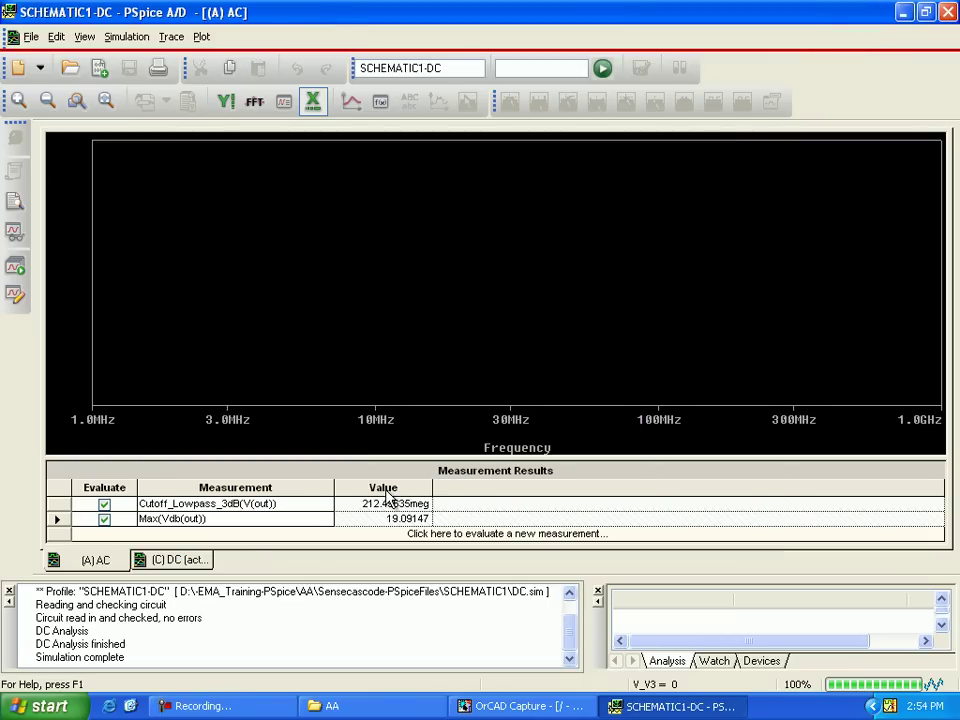
Bring up the DC simulation plot and show the Measurement Results table below it
{"action": "key", "text": "ctrl+Tab"}
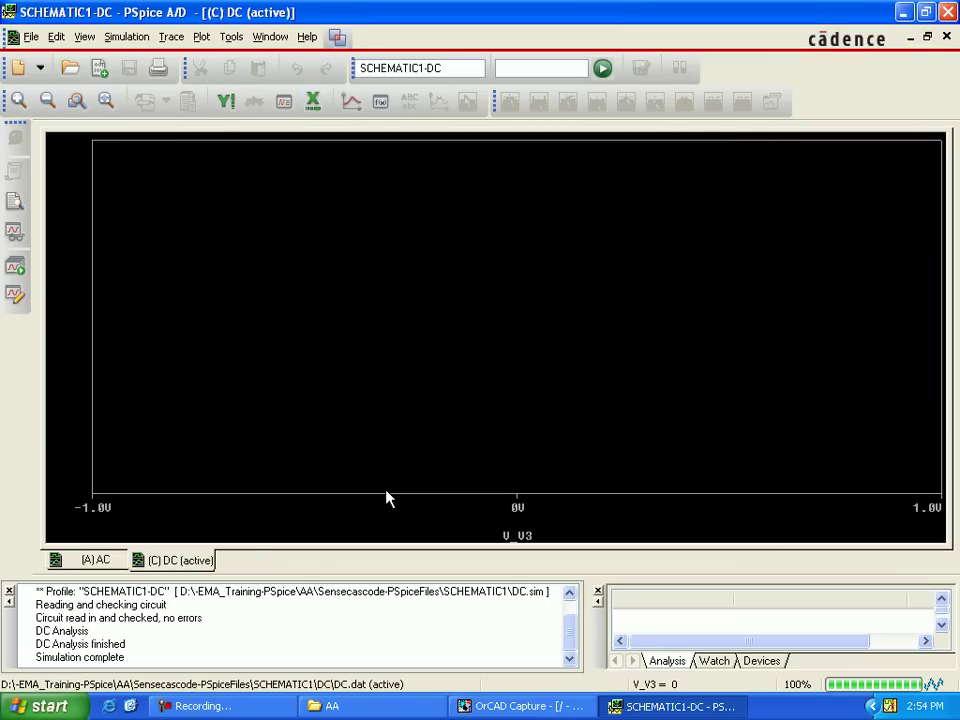
{"action": "key", "text": "alt+v"}
{"action": "key", "text": "Down"}
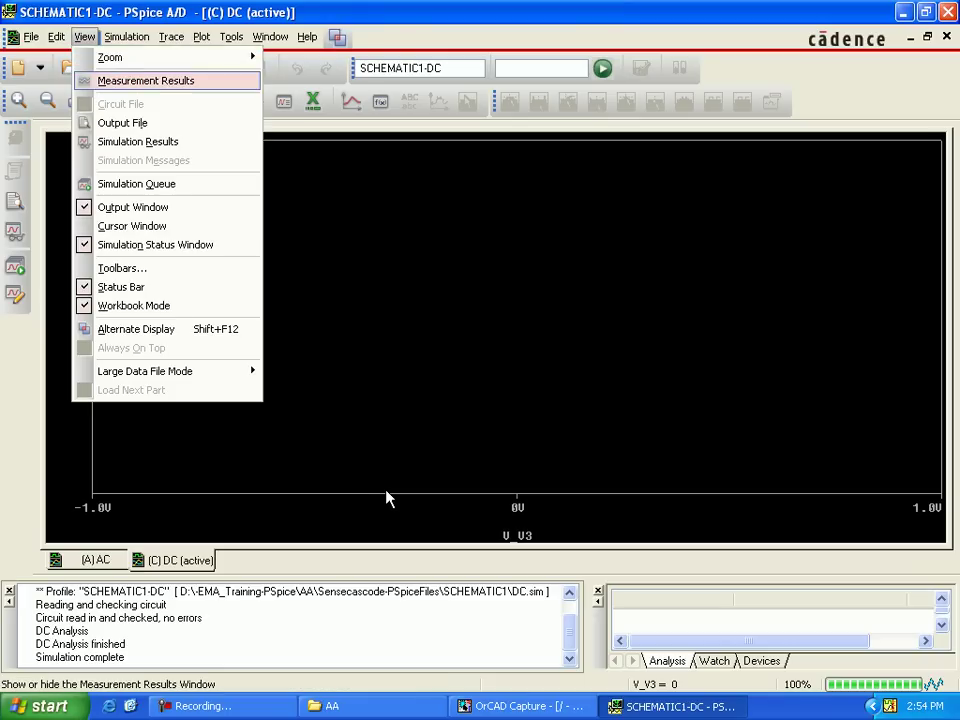
{"action": "key", "text": "Return"}
Evaluate a new measurement on the DC results for the power variable W(Q1)
{"action": "left_click", "coordinate": [387, 500]}
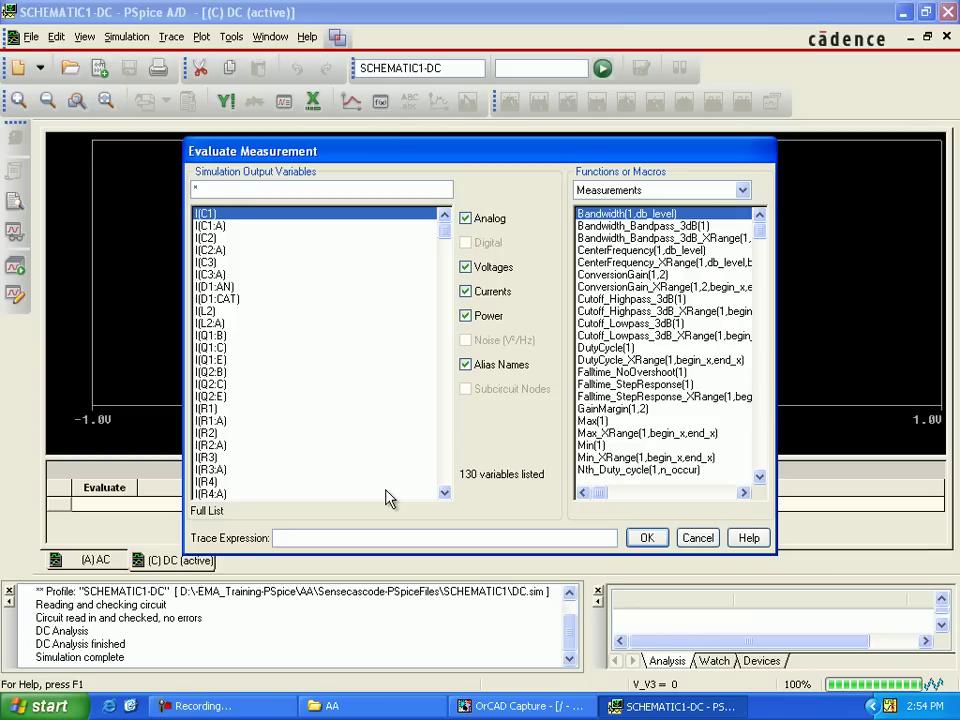
{"action": "scroll", "coordinate": [389, 500], "scroll_direction": "down", "scroll_amount": 20}
{"action": "scroll", "coordinate": [389, 498], "scroll_direction": "down", "scroll_amount": 4}
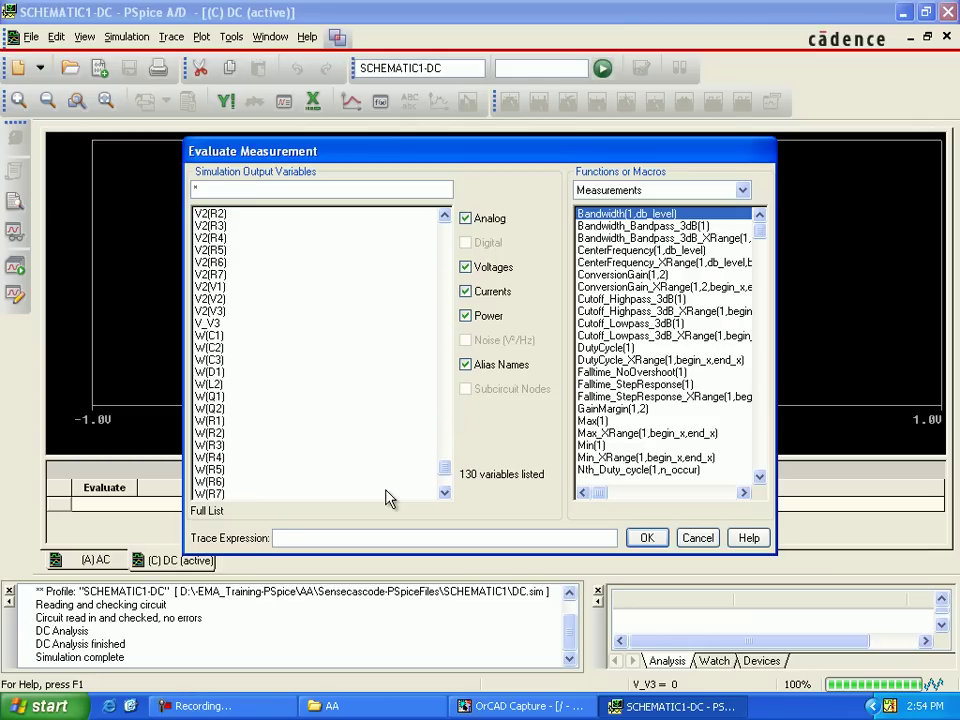
{"action": "scroll", "coordinate": [703, 711], "scroll_direction": "down", "scroll_amount": 1}
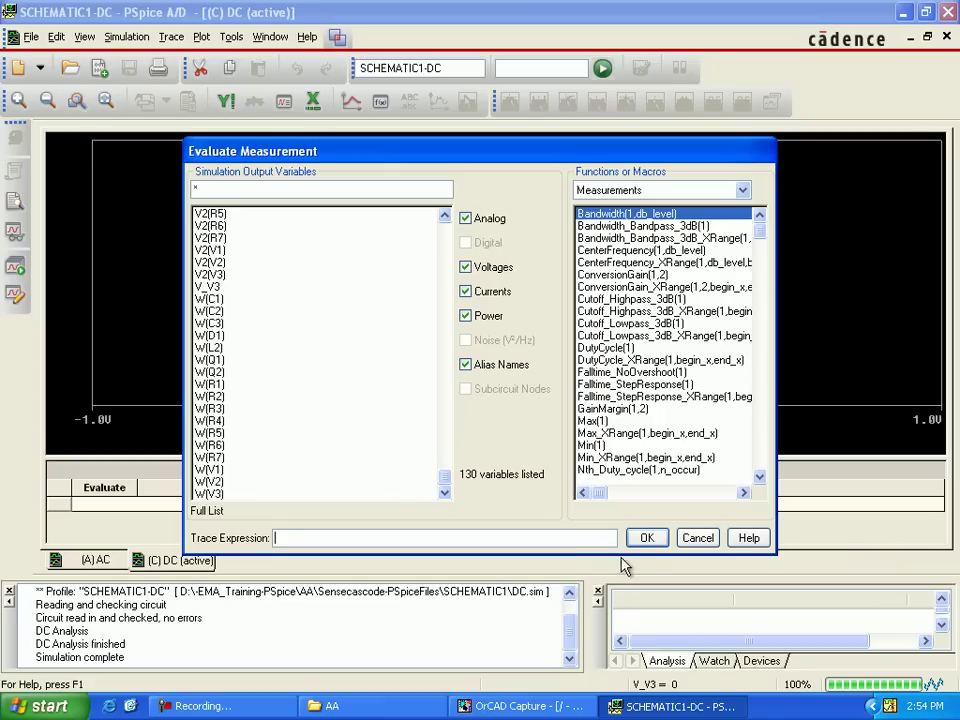
{"action": "scroll", "coordinate": [643, 538], "scroll_direction": "up", "scroll_amount": 1}
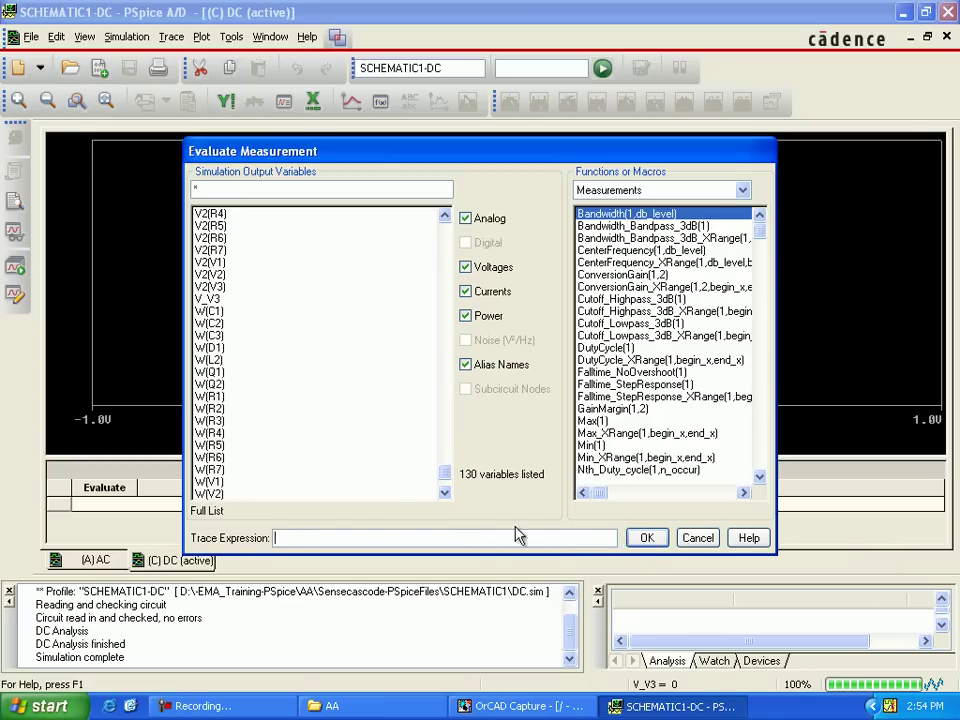
{"action": "left_click", "coordinate": [212, 372]}
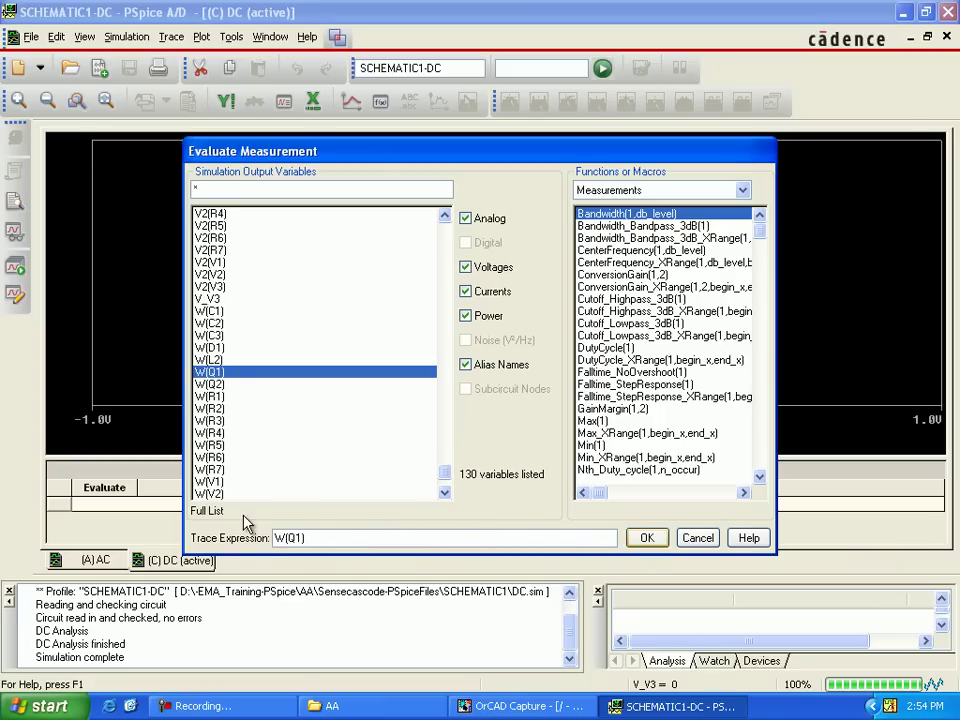
{"action": "key", "text": "Return"}
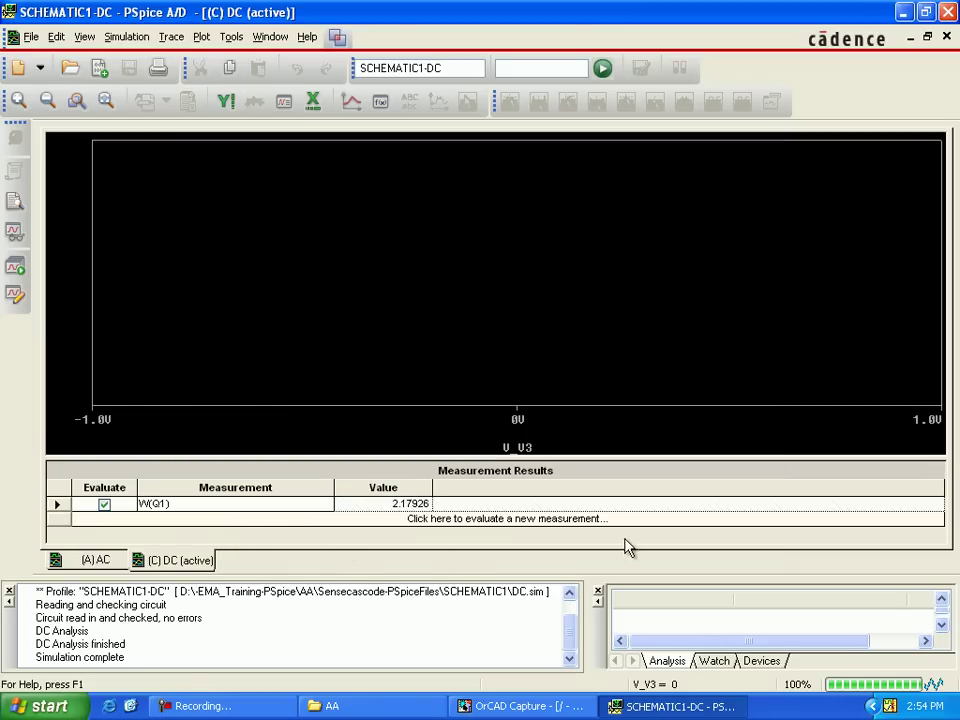
Evaluate a new measurement on the DC results for Q1's collector current, I(Q1:C)
{"action": "left_click", "coordinate": [423, 536]}
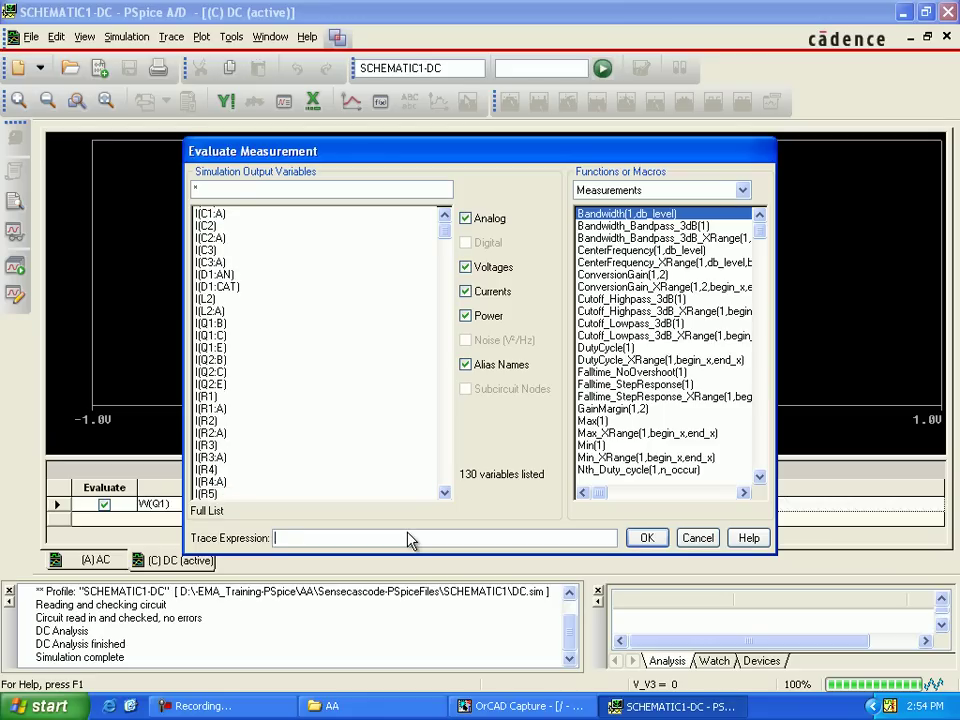
{"action": "scroll", "coordinate": [408, 540], "scroll_direction": "down", "scroll_amount": 20}
{"action": "scroll", "coordinate": [408, 540], "scroll_direction": "down", "scroll_amount": 11}
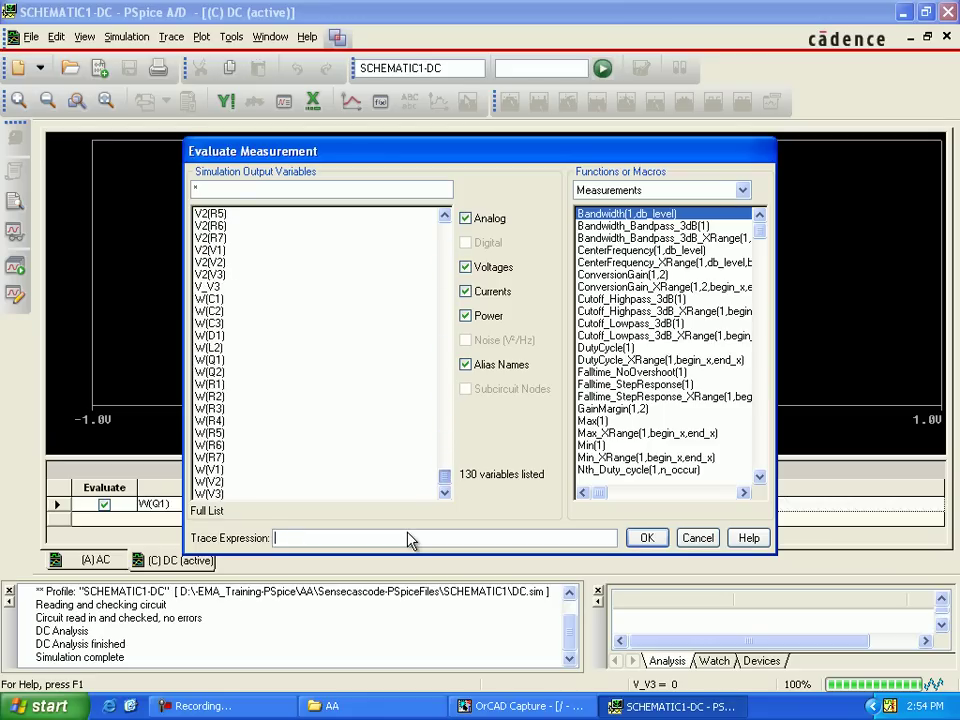
{"action": "scroll", "coordinate": [408, 540], "scroll_direction": "up", "scroll_amount": 20}
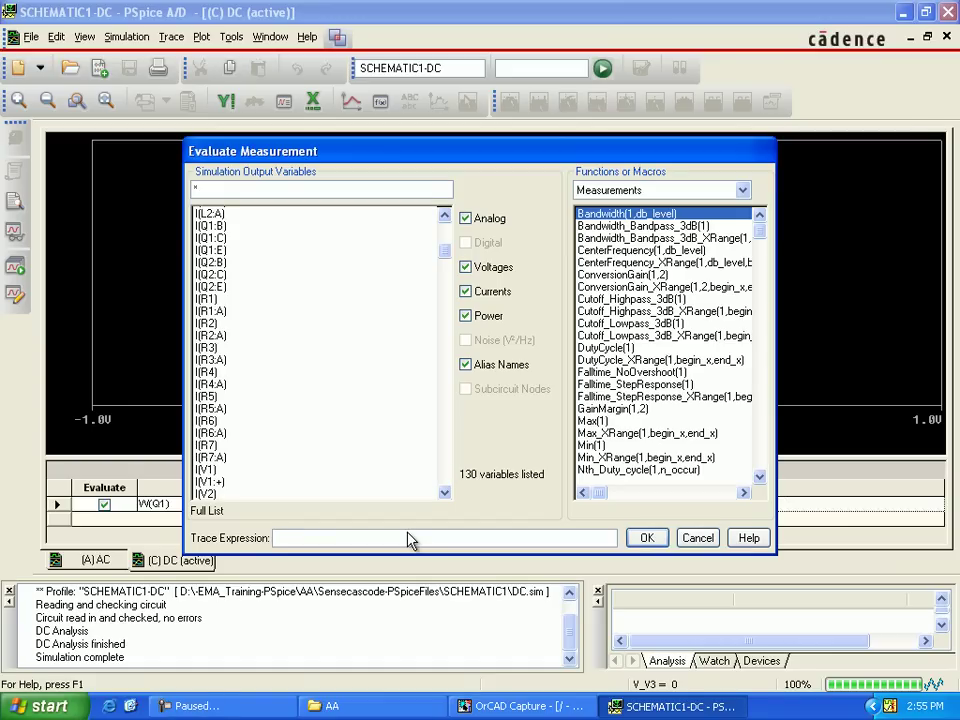
{"action": "scroll", "coordinate": [408, 540], "scroll_direction": "up", "scroll_amount": 1}
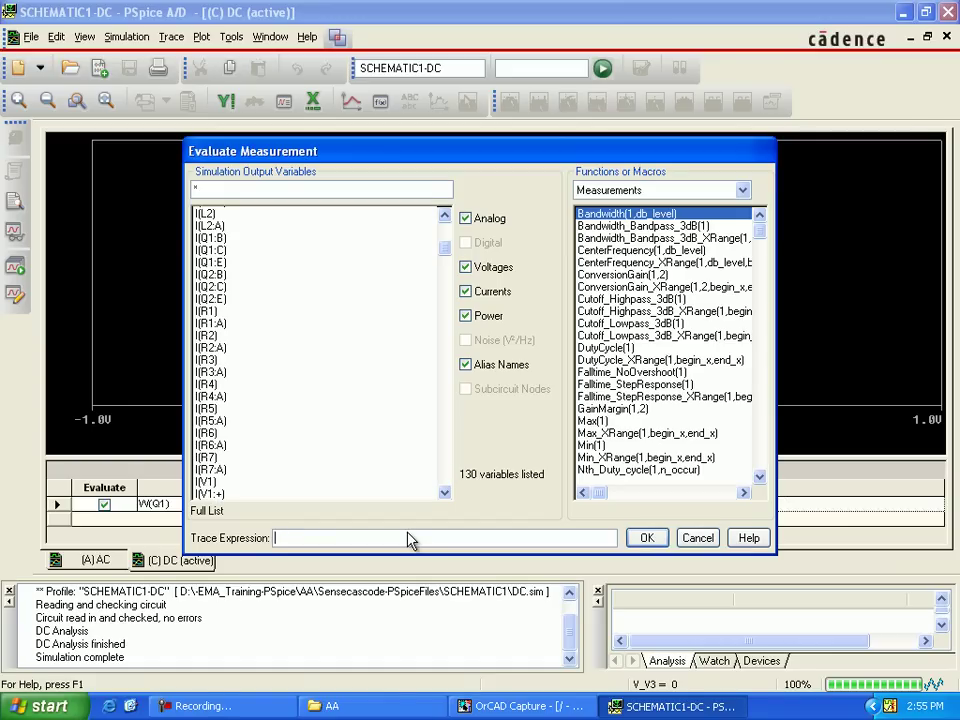
{"action": "type", "text": "I(Q1:C)"}
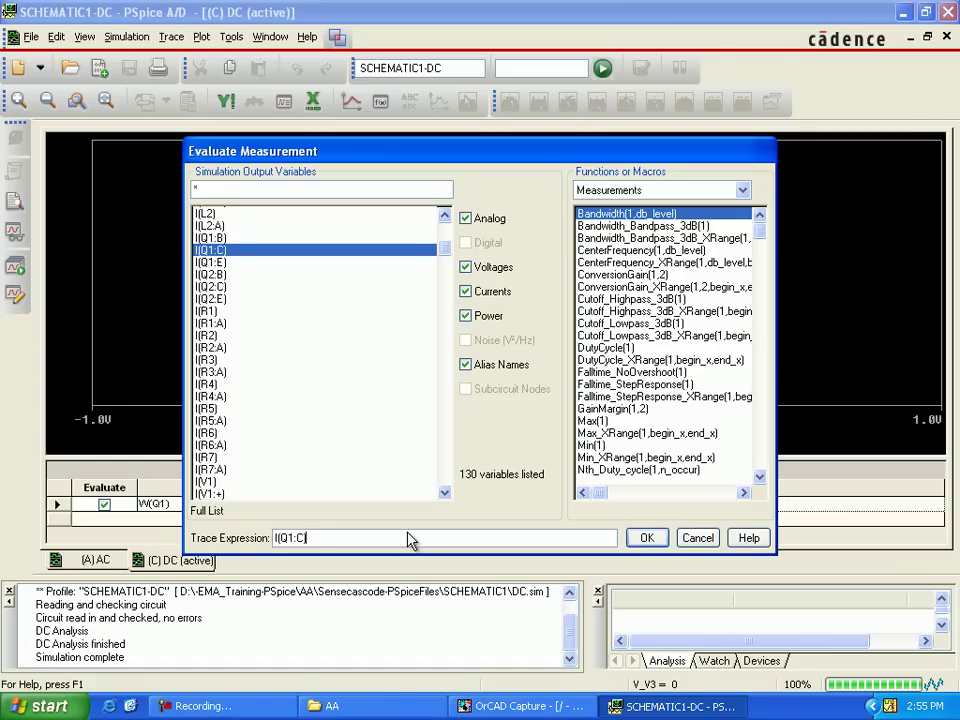
{"action": "key", "text": "Return"}
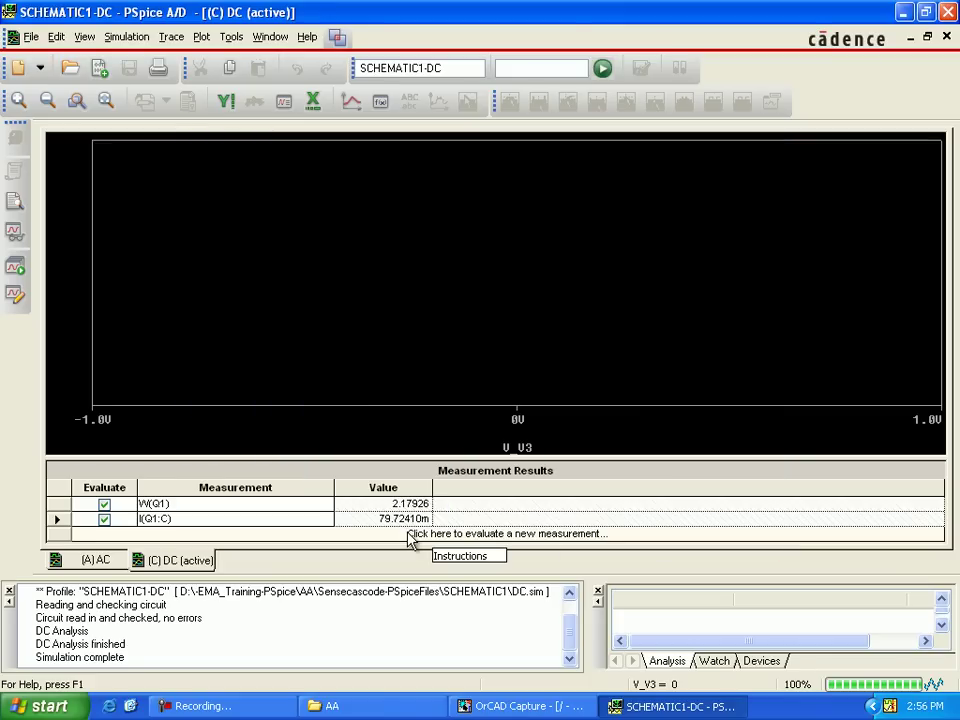
Evaluate a new measurement on the DC results for the power variable W(Q2)
{"action": "left_click", "coordinate": [410, 535]}
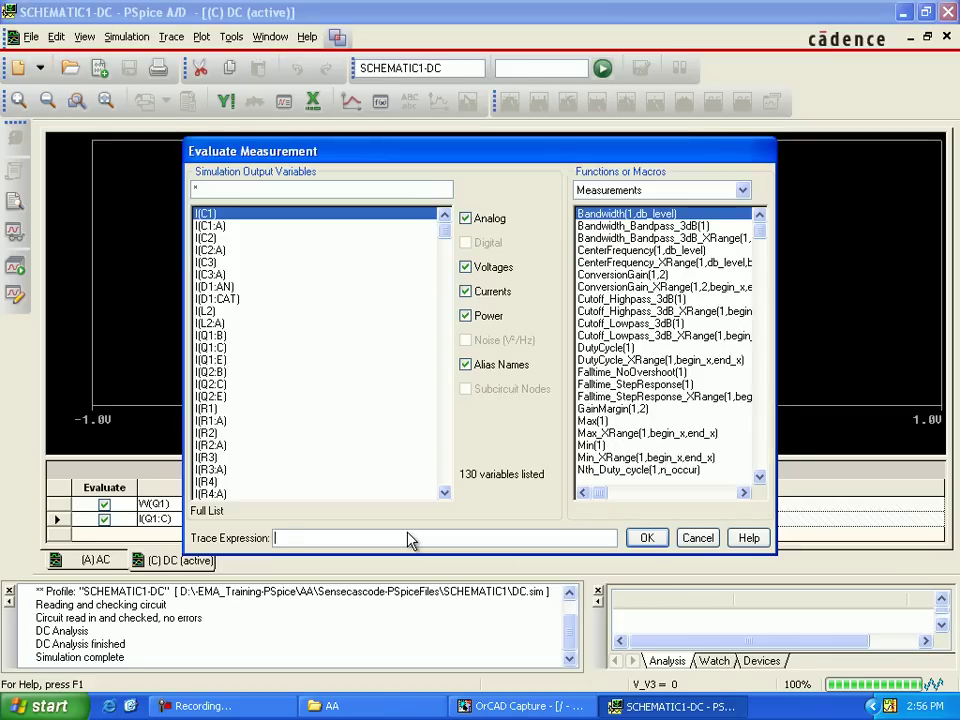
{"action": "scroll", "coordinate": [410, 540], "scroll_direction": "down", "scroll_amount": 20}
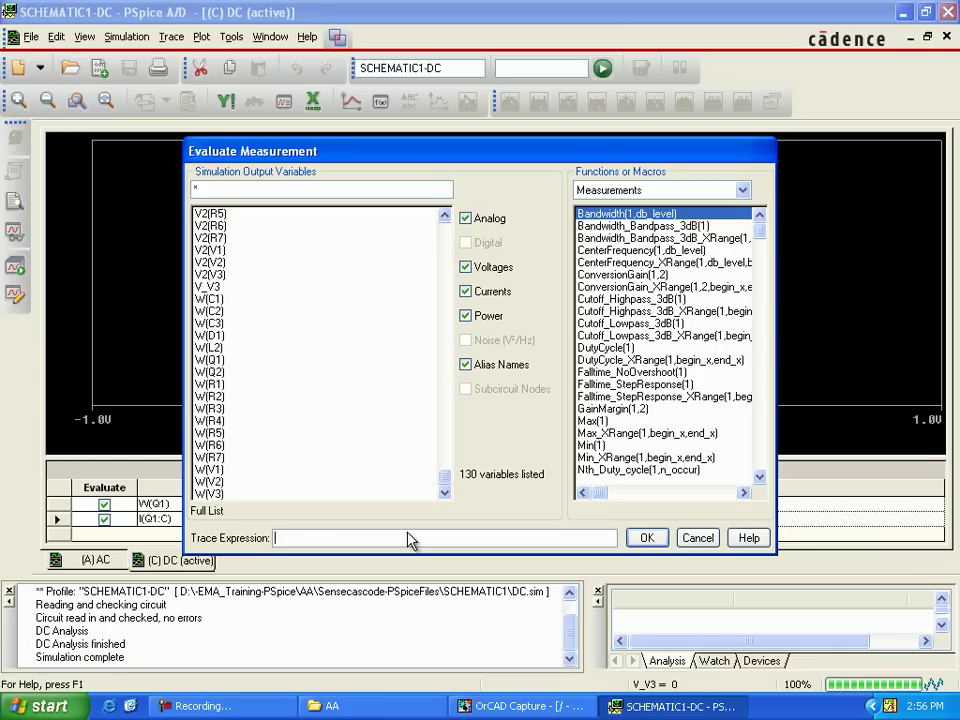
{"action": "type", "text": "W(Q2)"}
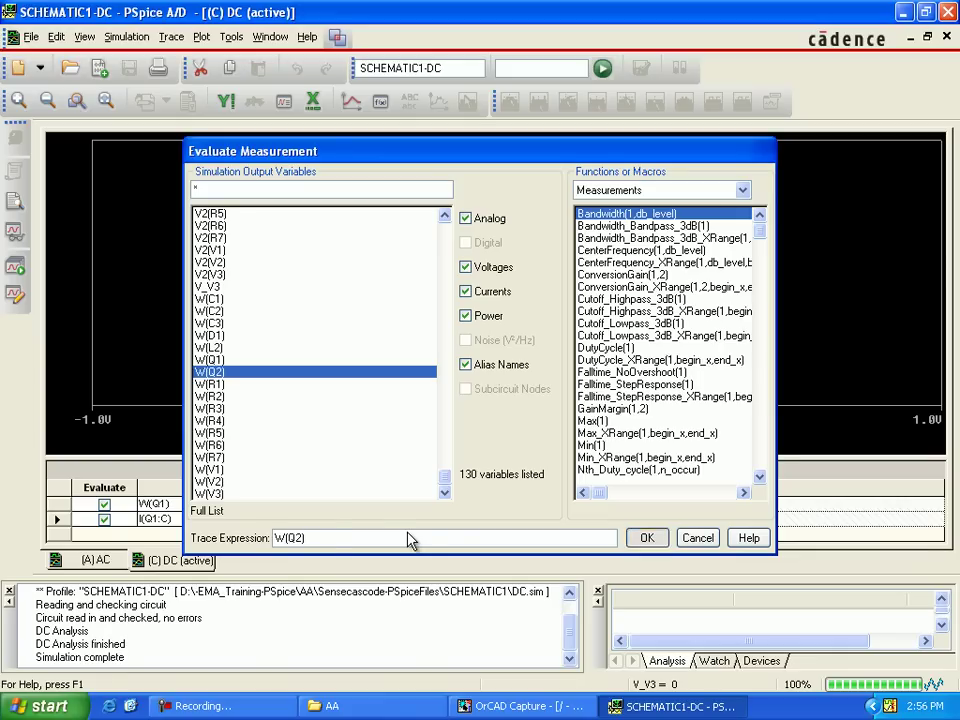
{"action": "key", "text": "Return"}
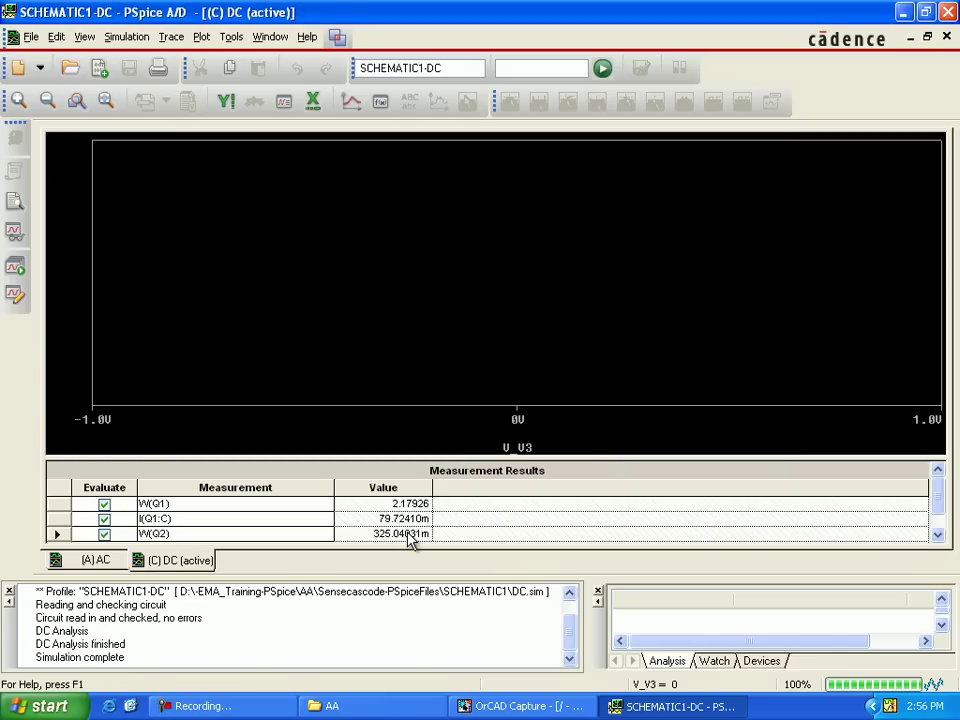
Evaluate a new measurement on the DC results for Q2's collector current, I(Q2:C)
{"action": "scroll", "coordinate": [410, 540], "scroll_direction": "down", "scroll_amount": 1}
{"action": "left_click", "coordinate": [410, 536]}
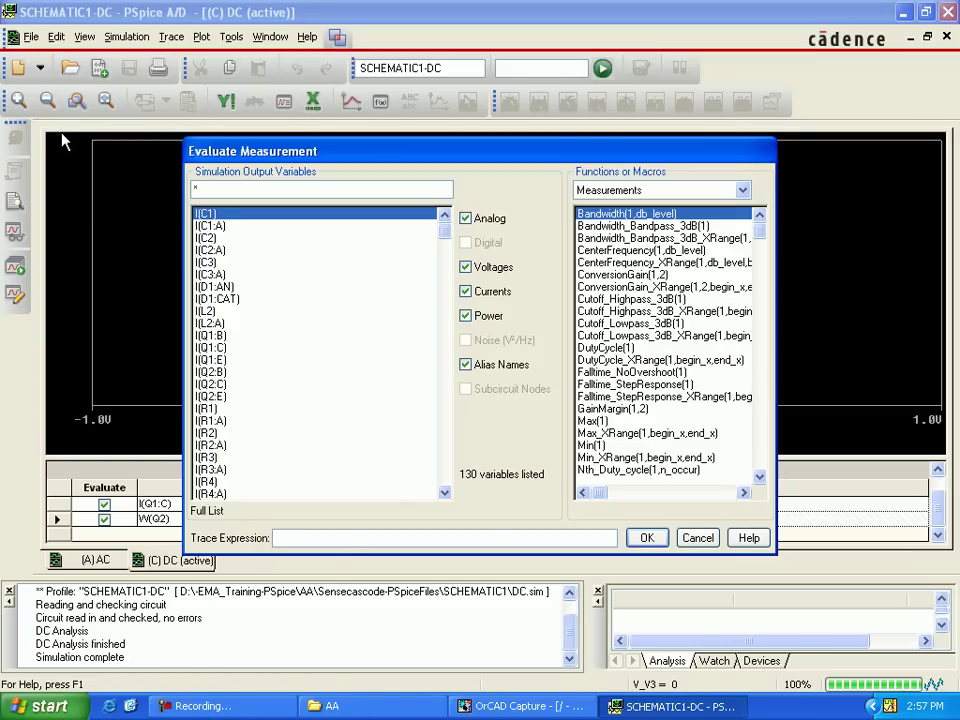
{"action": "left_click", "coordinate": [210, 384]}
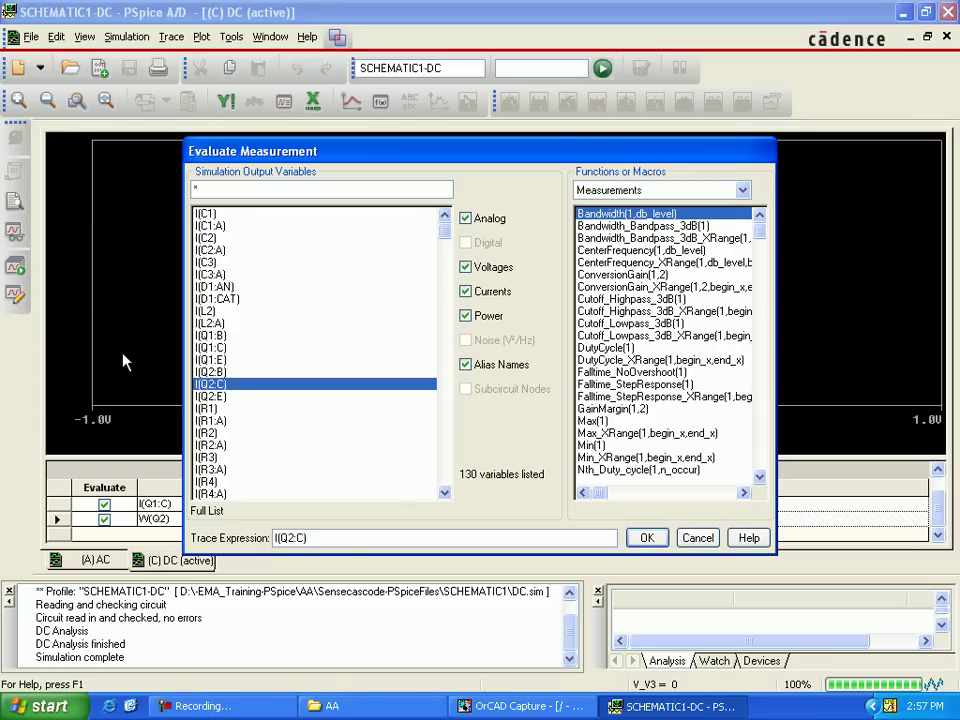
{"action": "key", "text": "Return"}
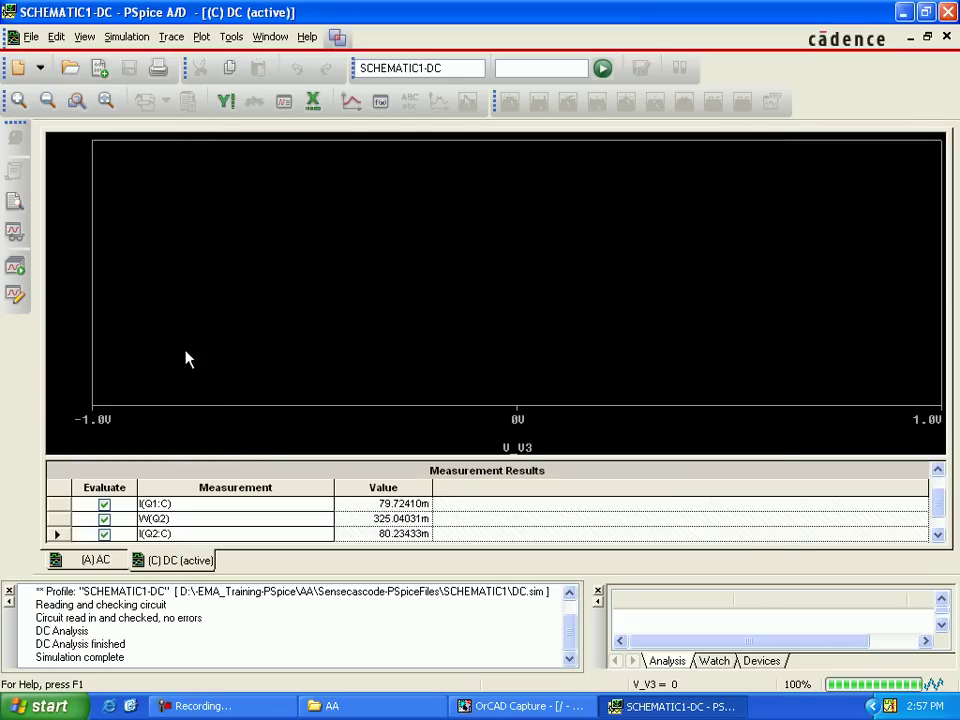